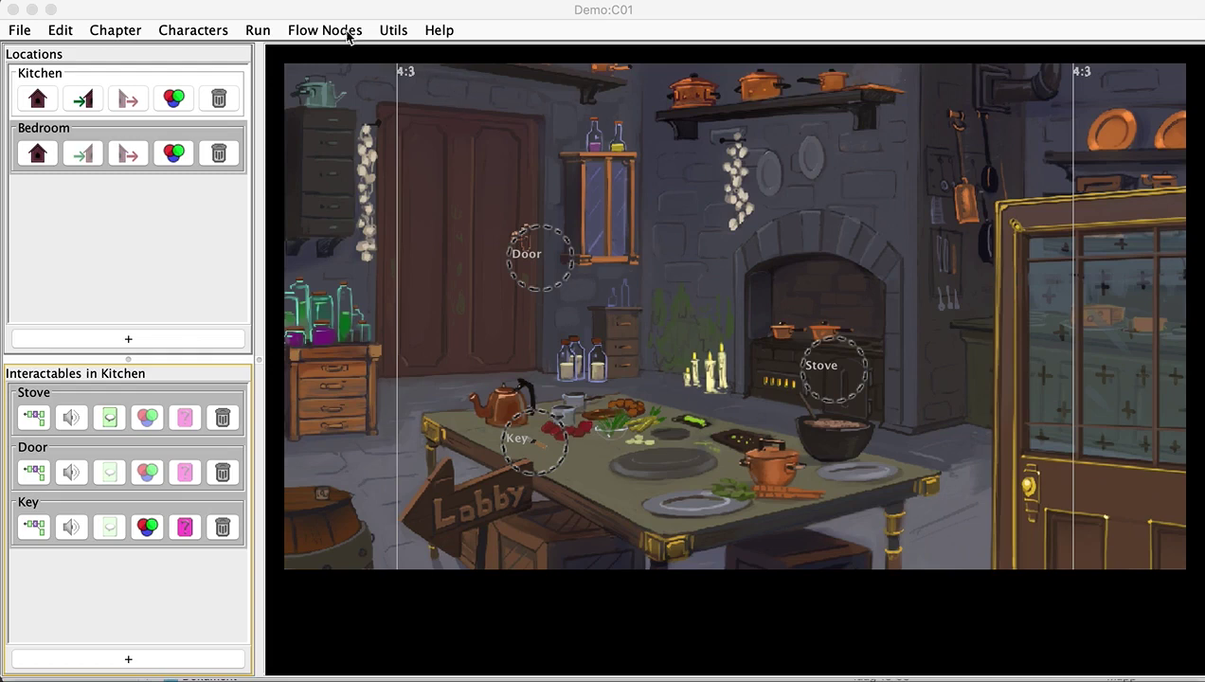
Step: Run the game in debug mode, then shrink and reposition the debug window so the flow chart stays visible beside it
click(258, 32)
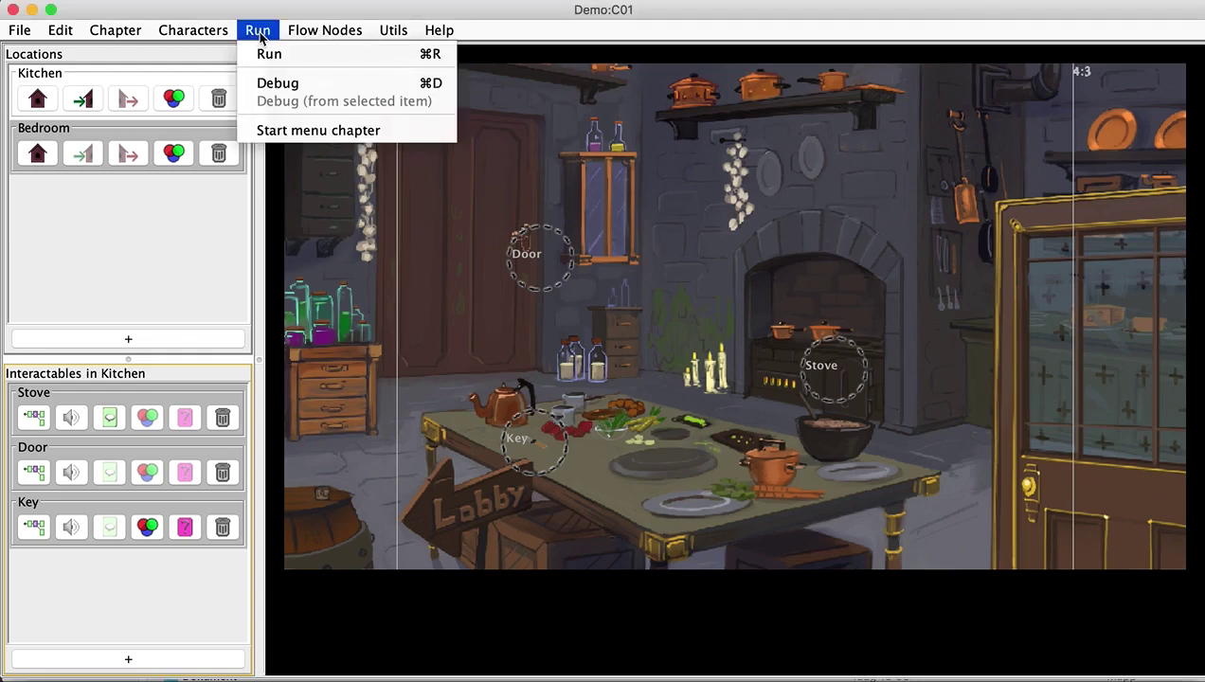
click(297, 84)
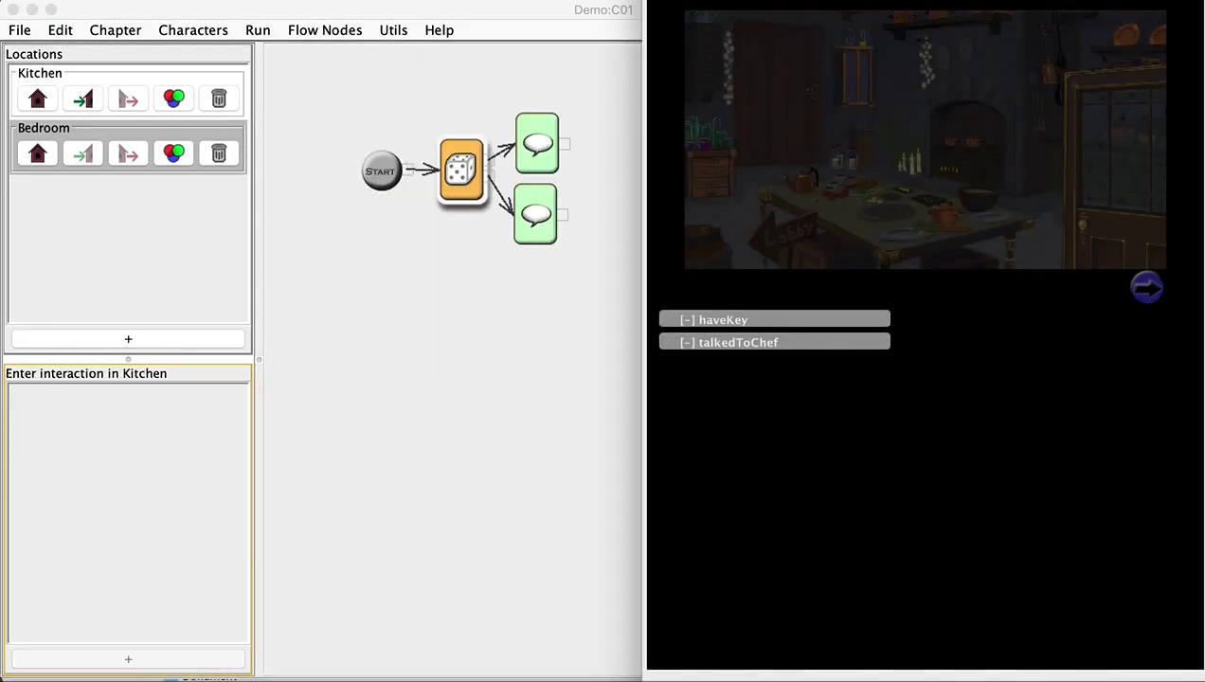
drag(646, 2, 746, 169)
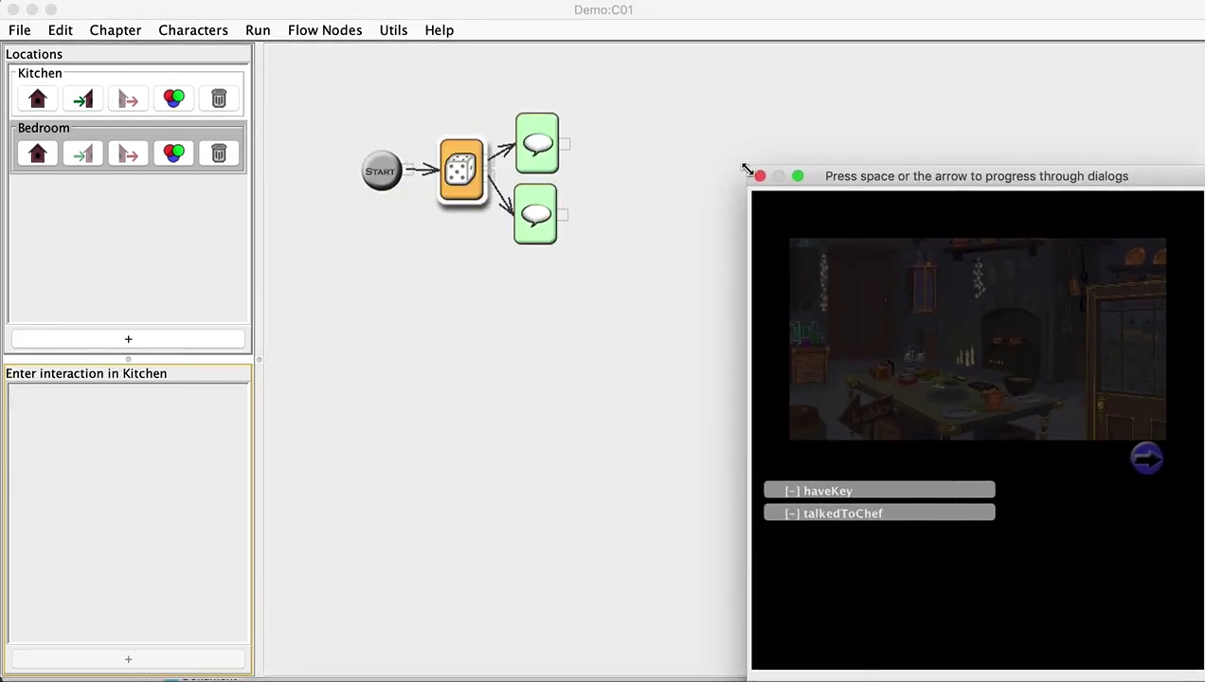
drag(864, 183, 850, 73)
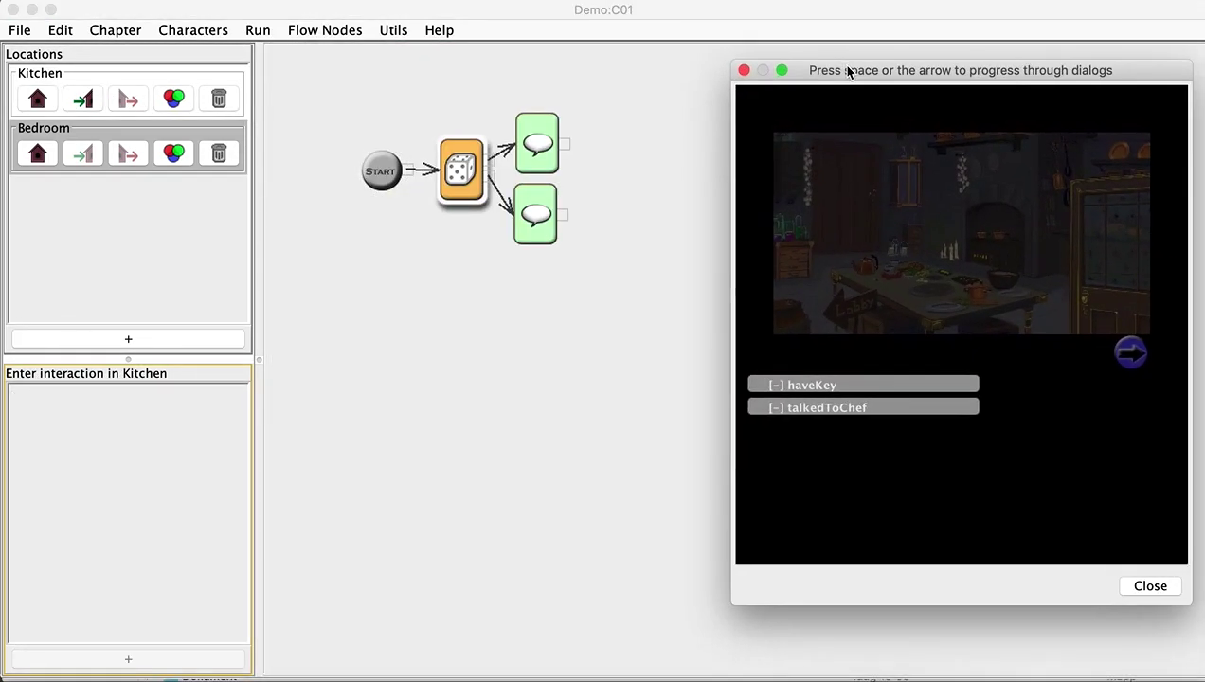
drag(734, 99, 766, 95)
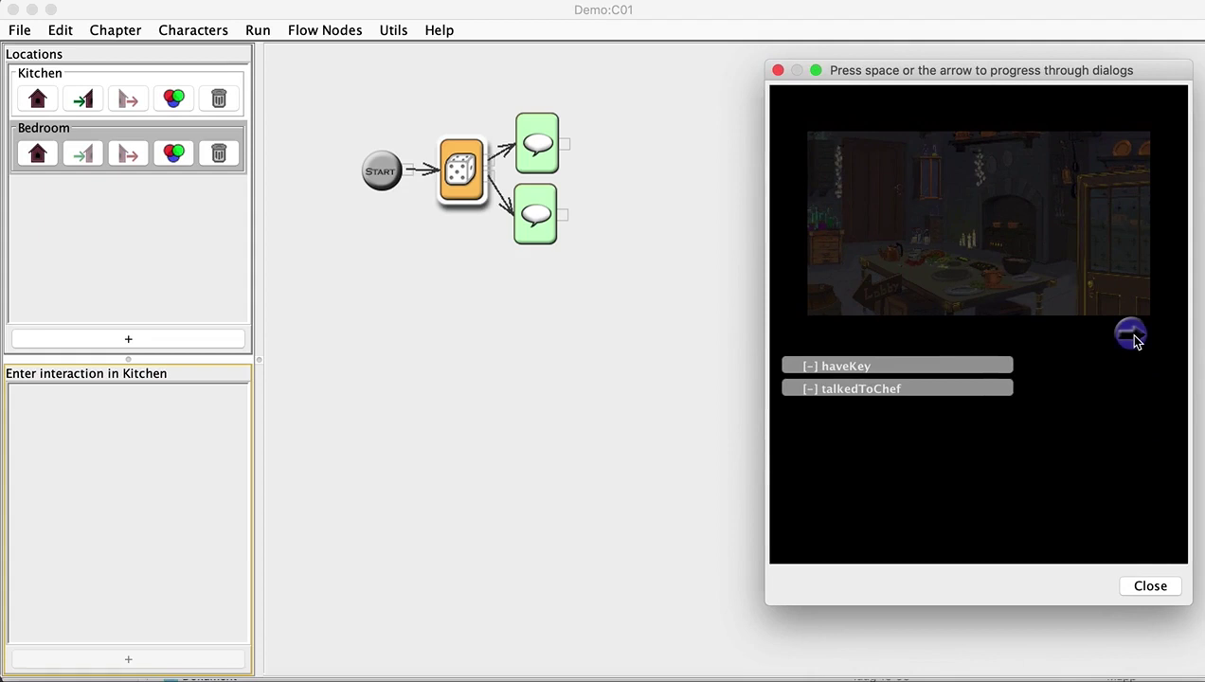
Step: Play through the kitchen's entry dialog in the debug run and try the kitchen door without the key
click(1133, 337)
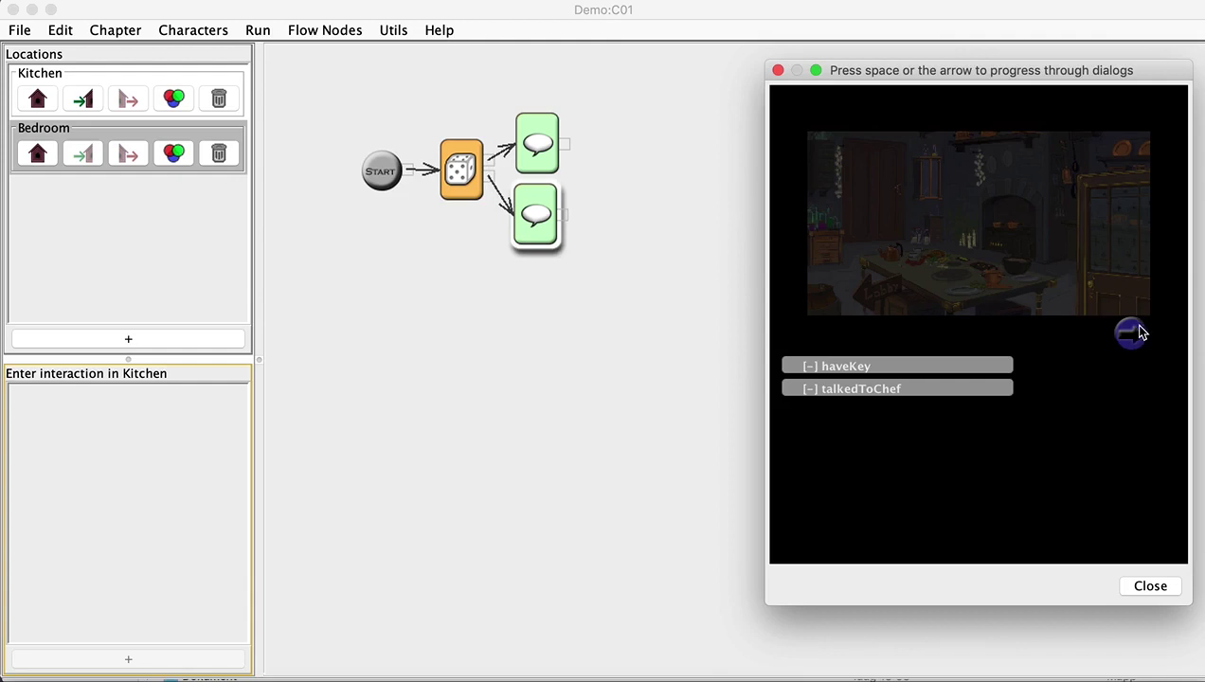
click(1137, 334)
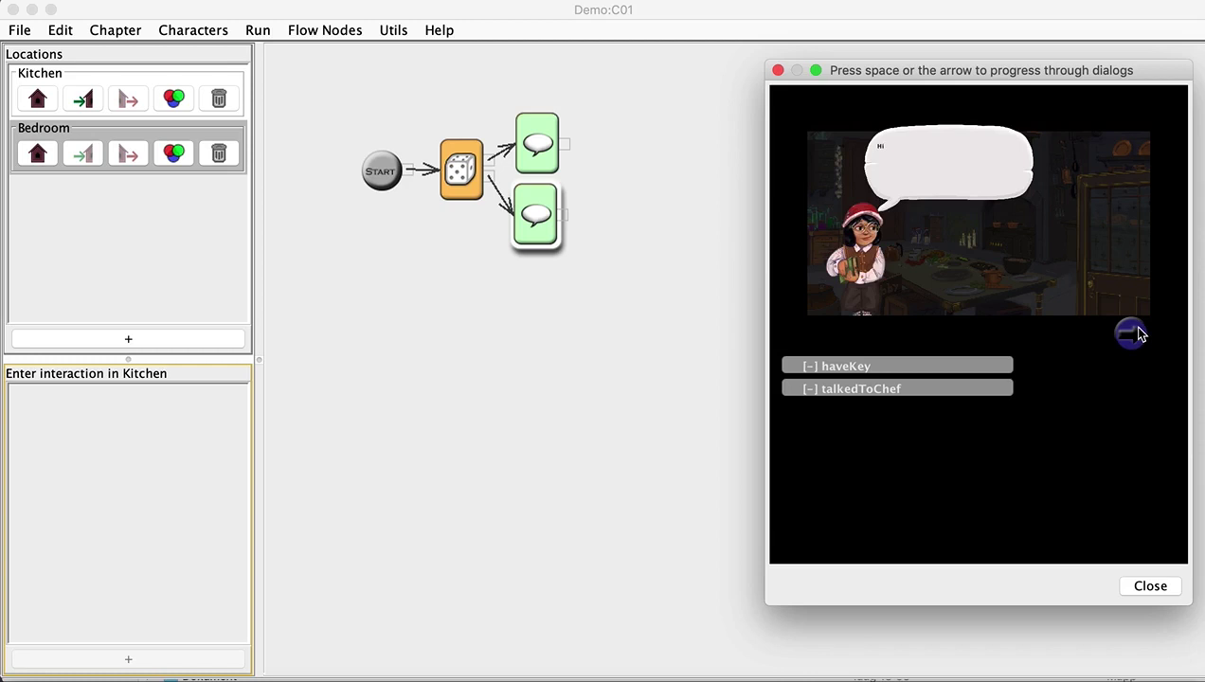
click(1136, 334)
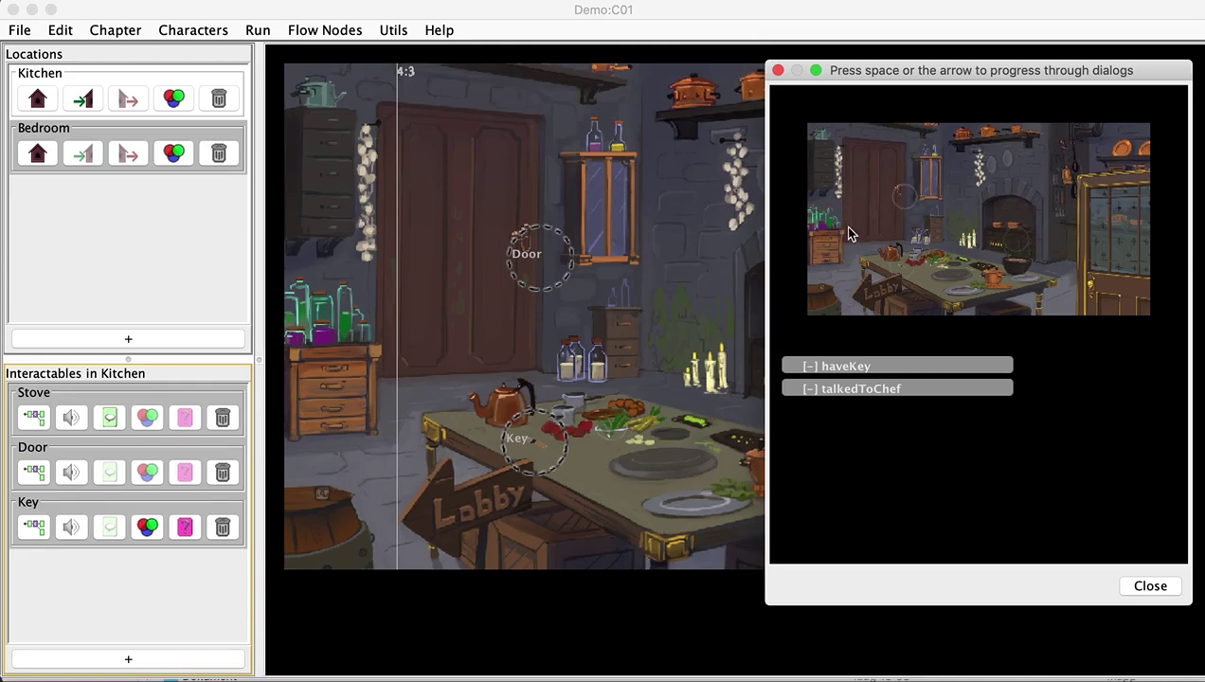
click(903, 199)
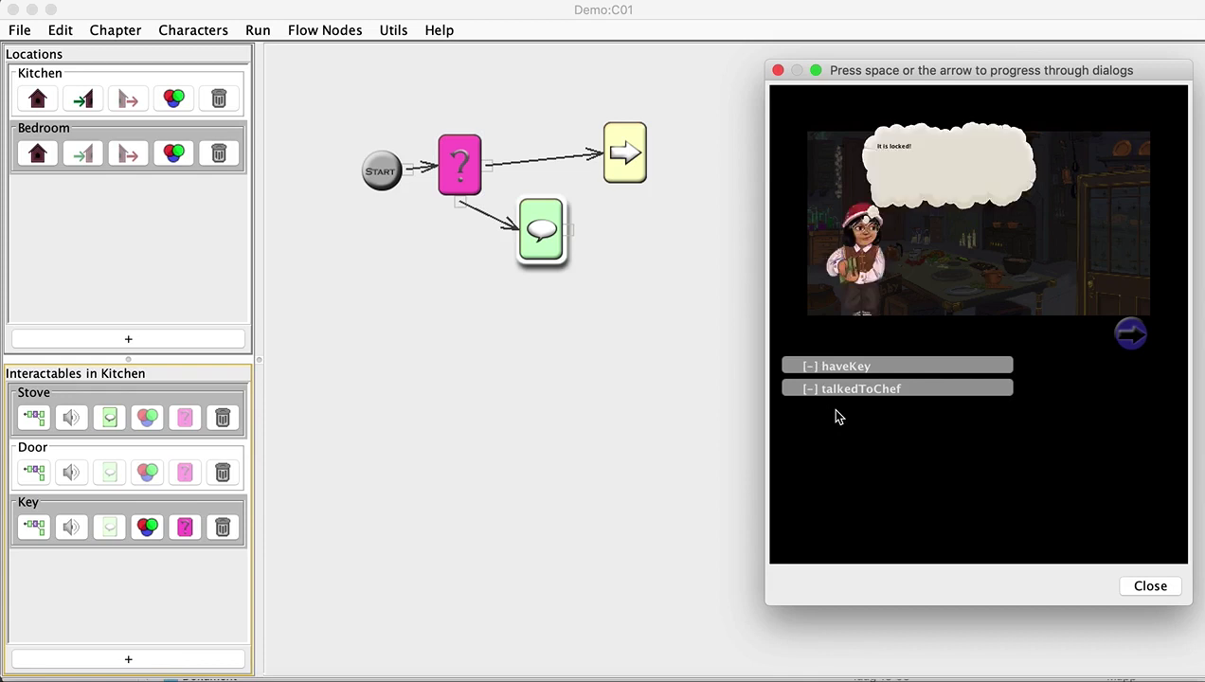
key(space)
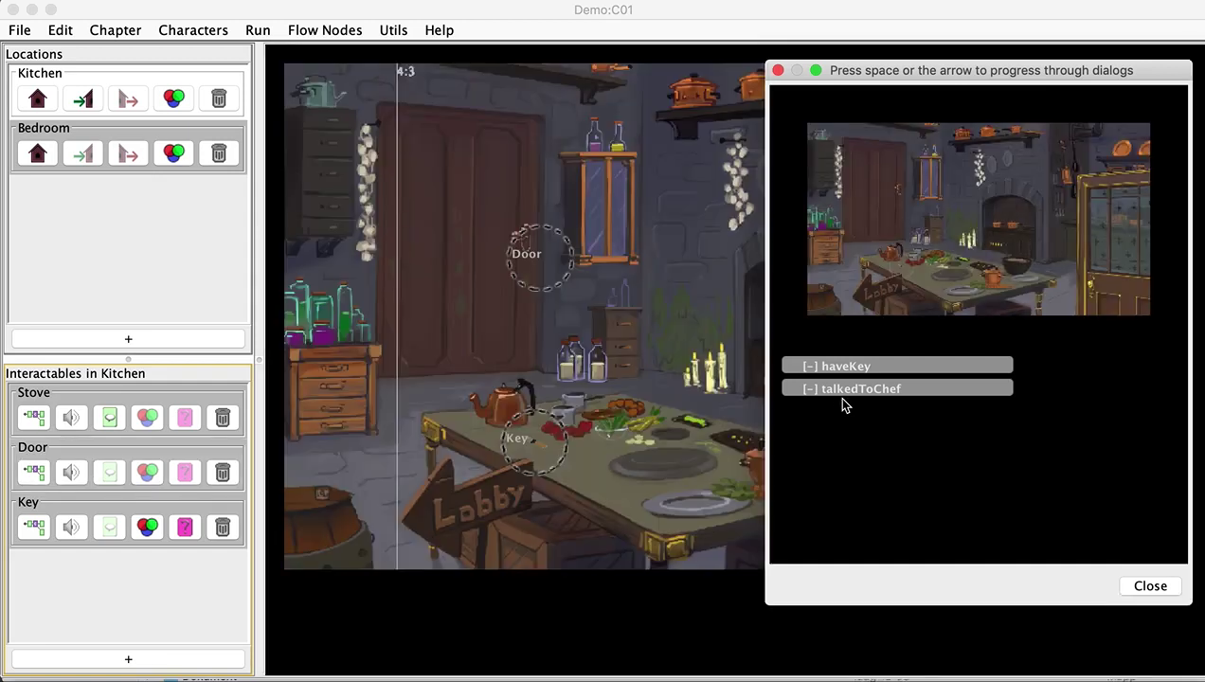
Step: Play the key interaction on the kitchen table and answer Yes to pick up the key, keeping its whole flow chart in view
click(900, 270)
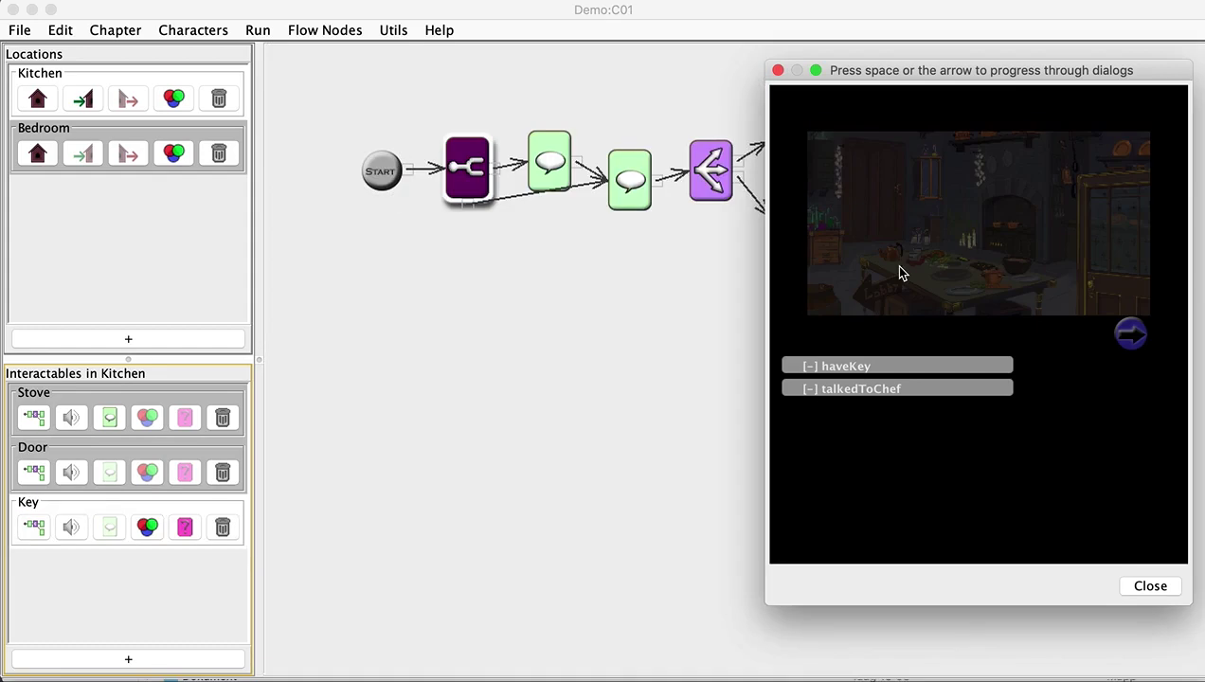
drag(868, 70, 795, 289)
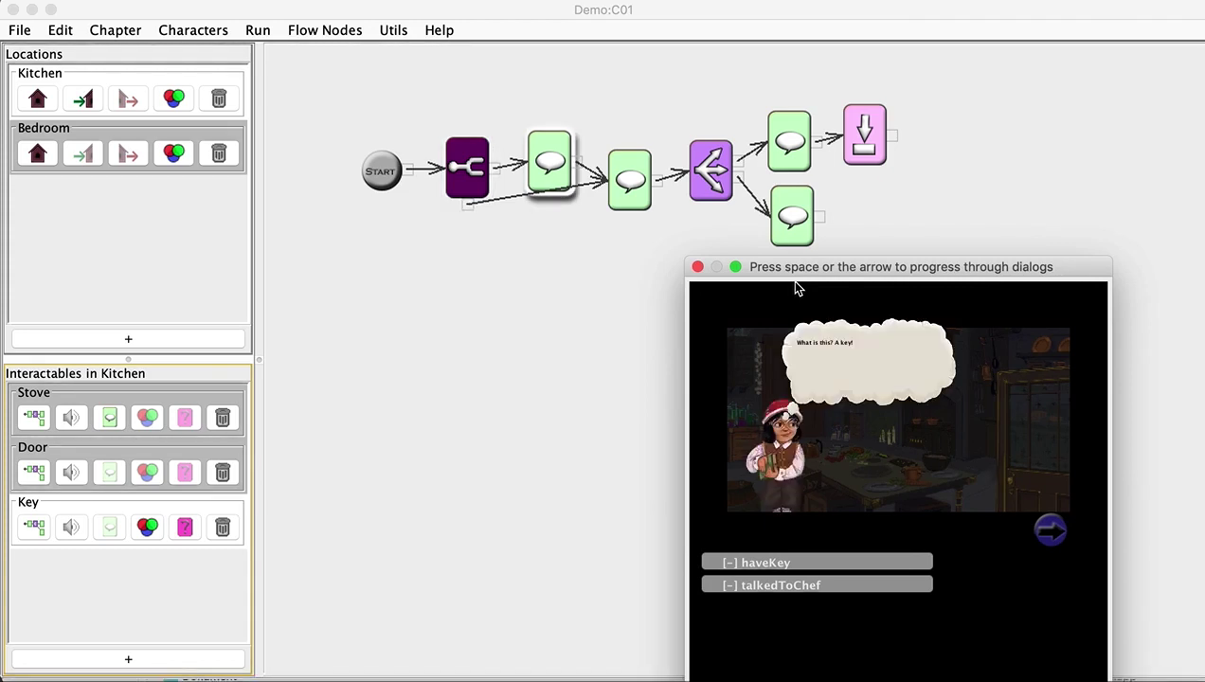
key(space)
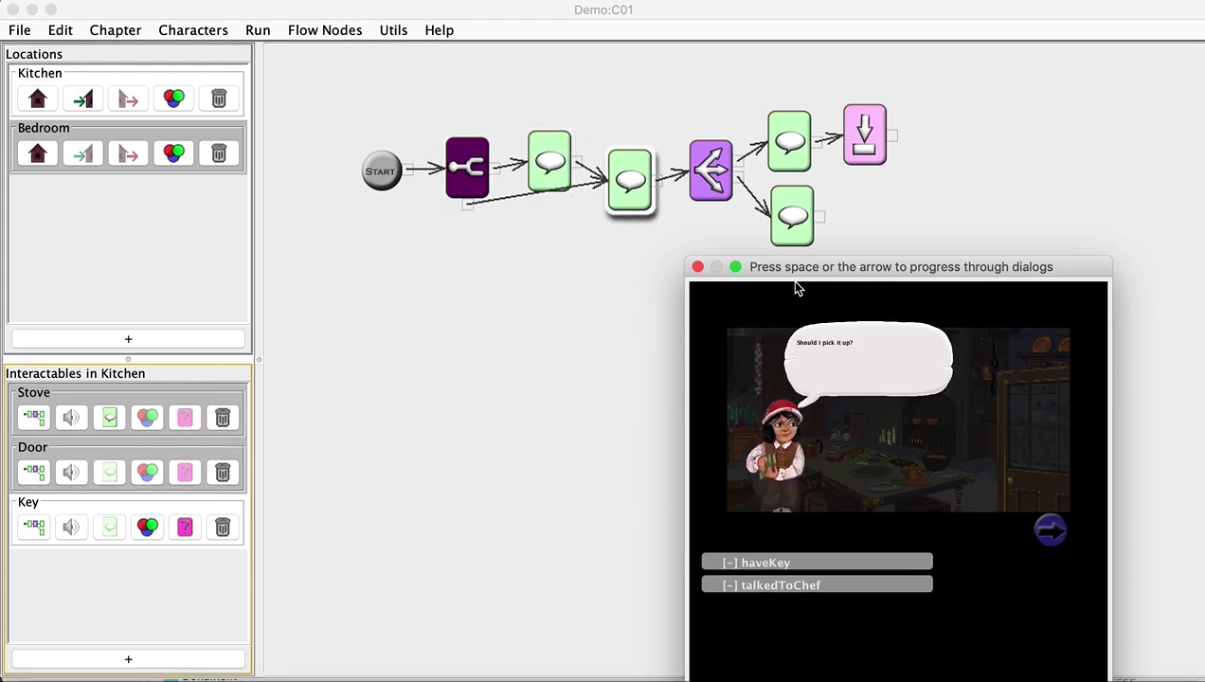
key(space)
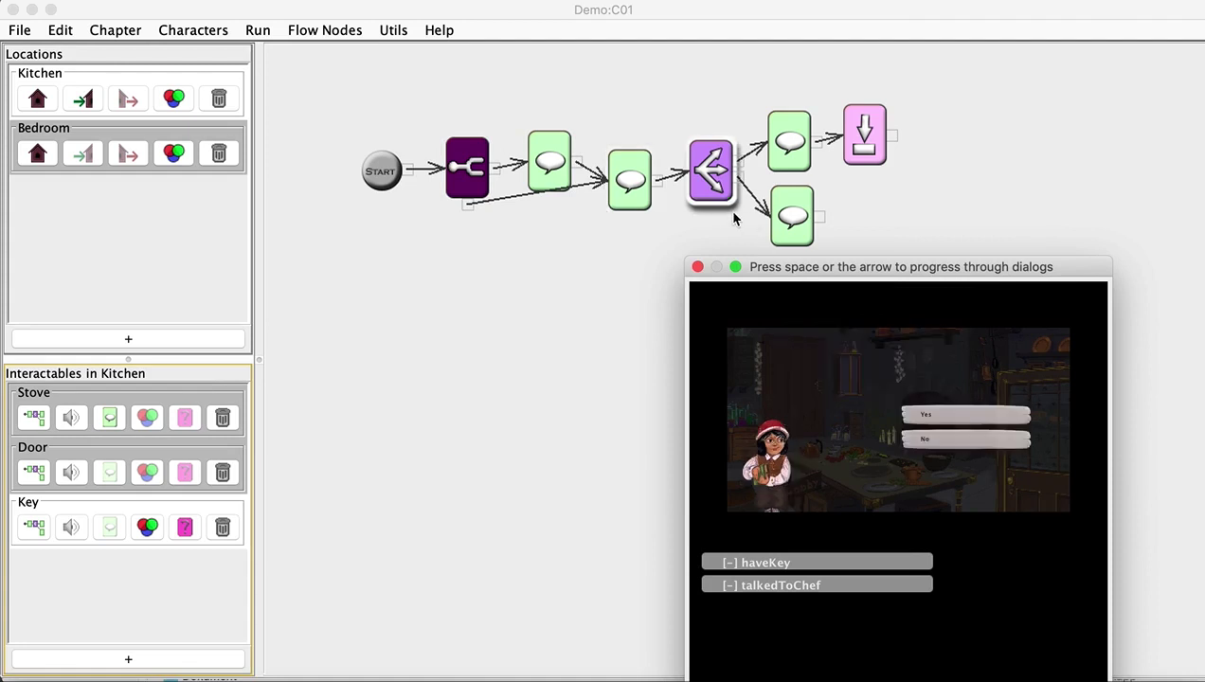
click(933, 418)
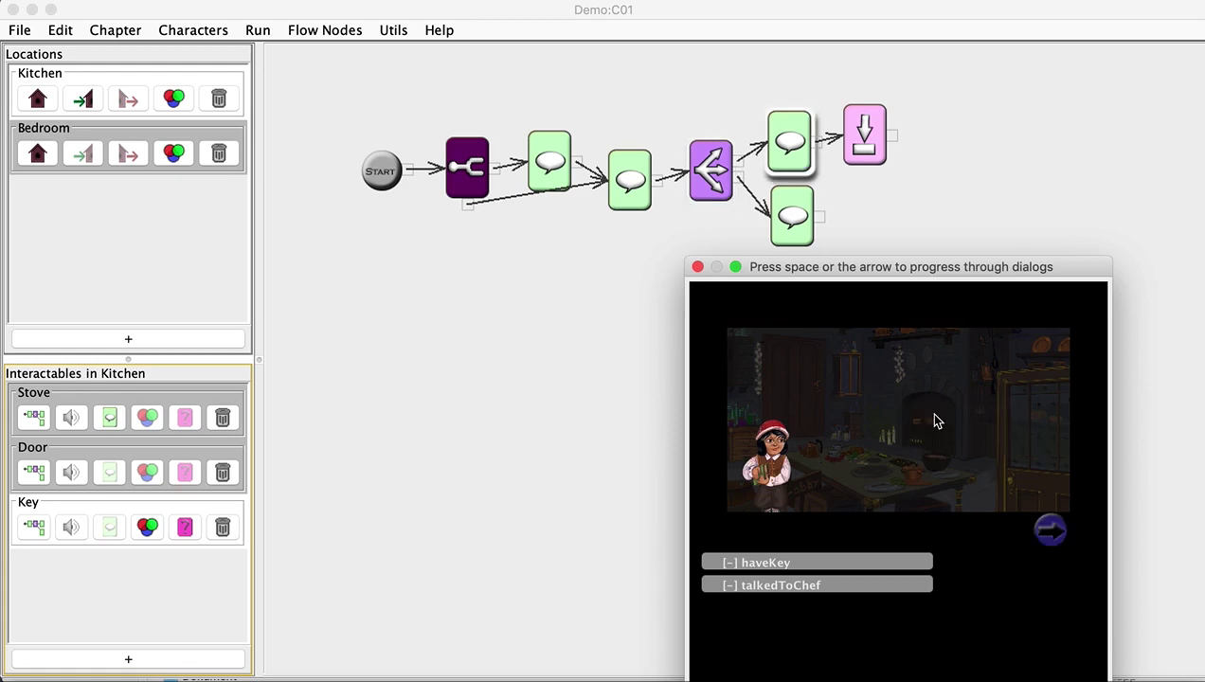
key(space)
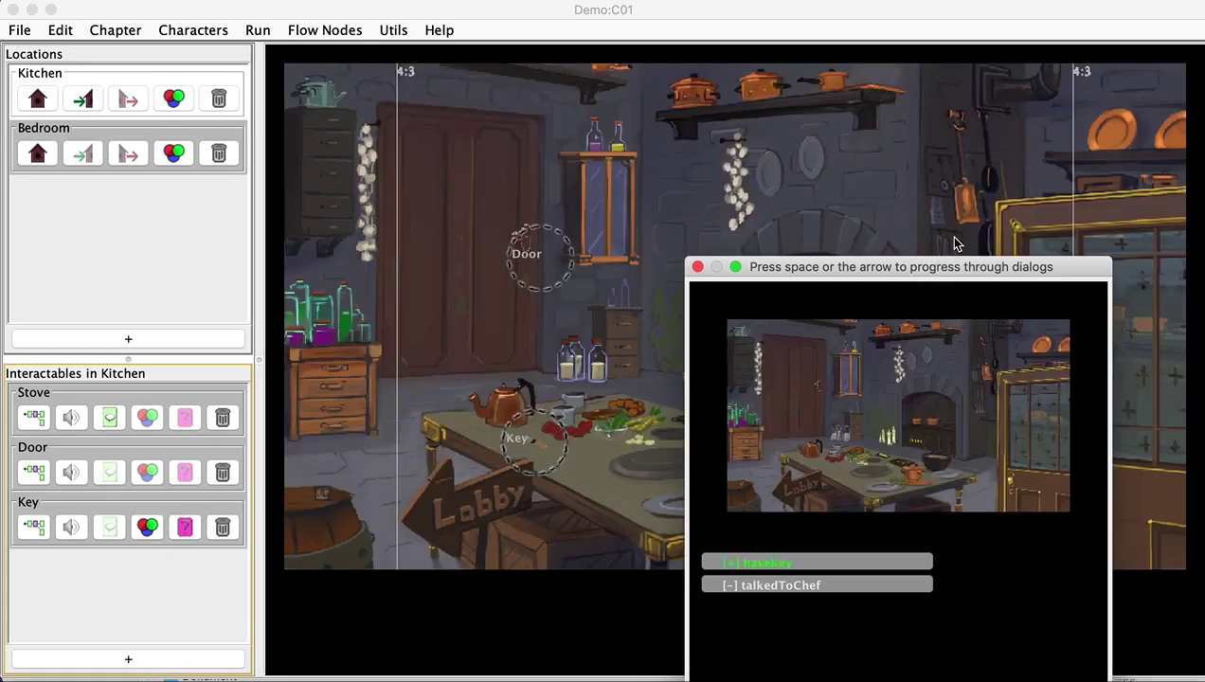
Step: Check the haveKey variable while going through the kitchen door into the bedroom, and end the debug run
drag(935, 266, 997, 95)
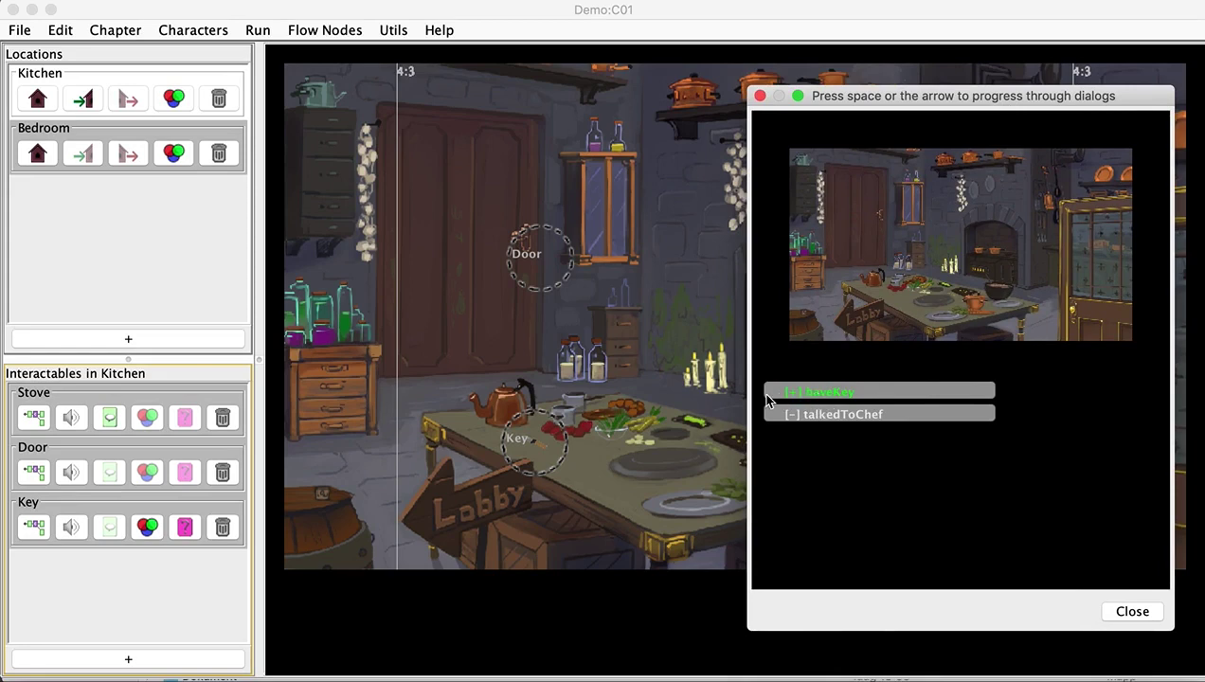
click(824, 392)
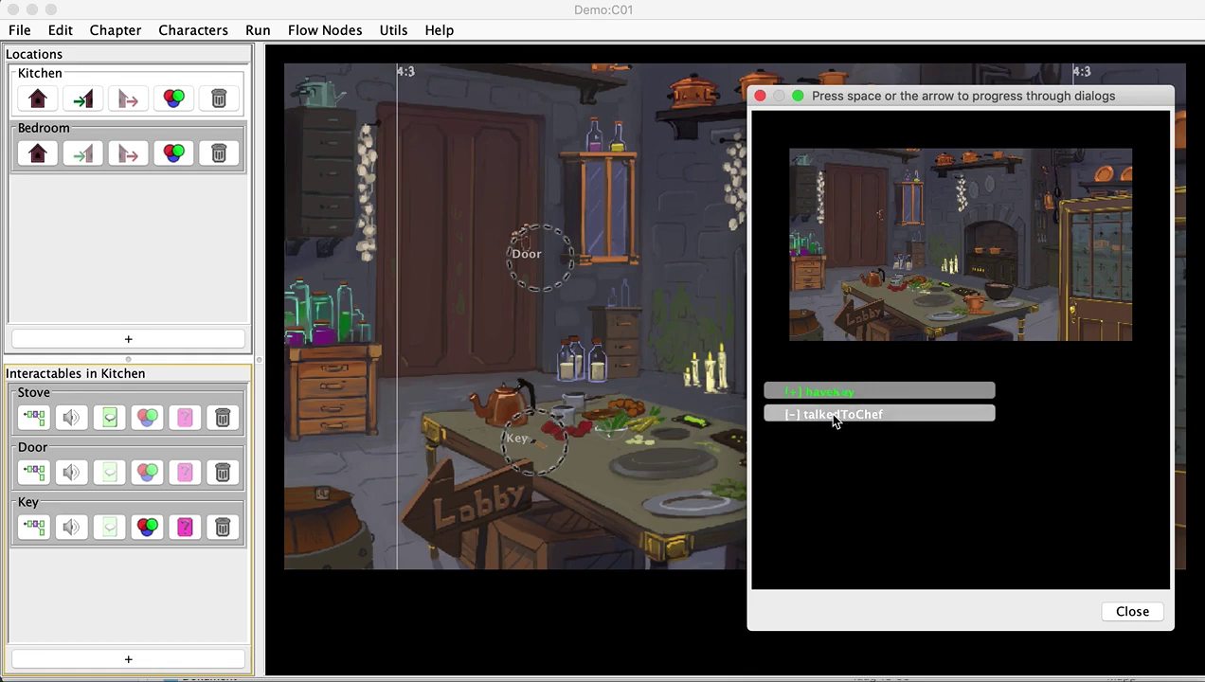
click(883, 226)
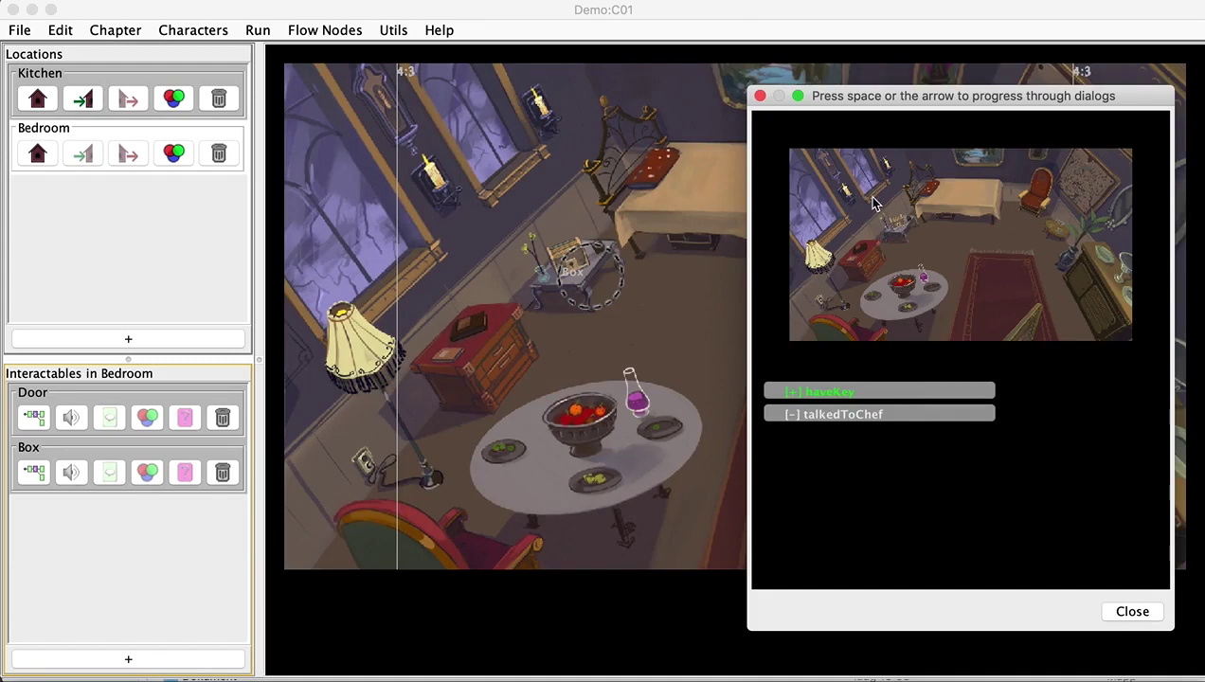
click(760, 96)
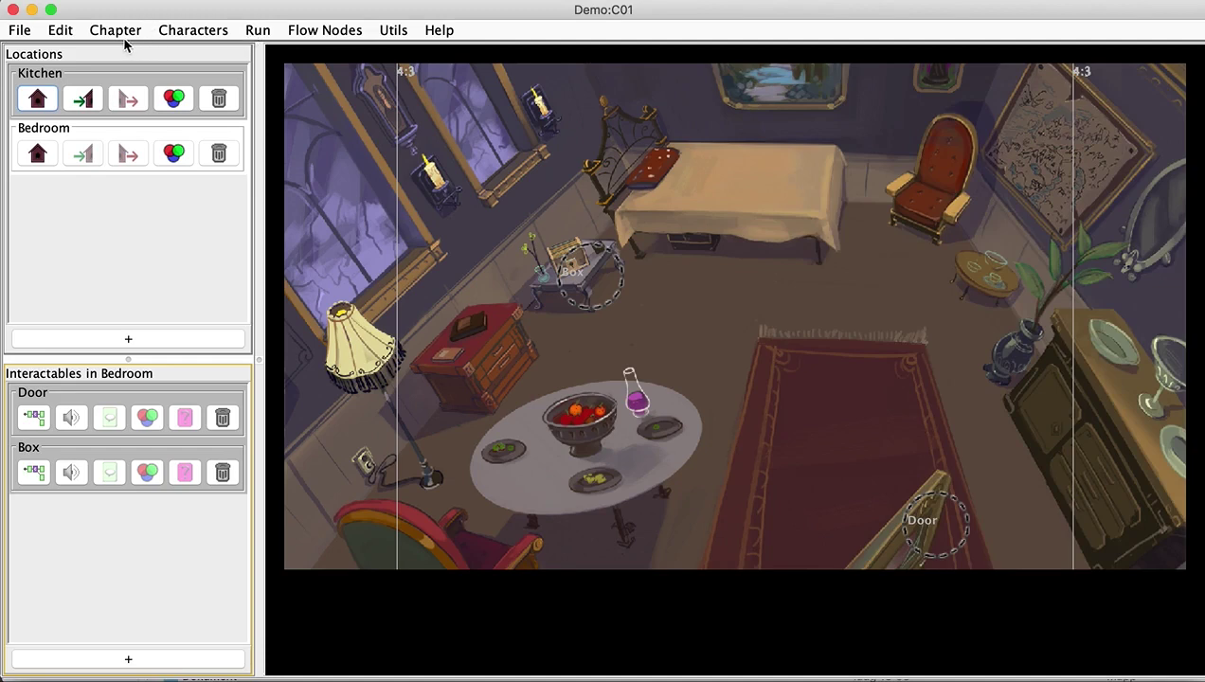
Step: Review the available TTS generators and the image and voice settings of the Main and Chef characters
click(173, 36)
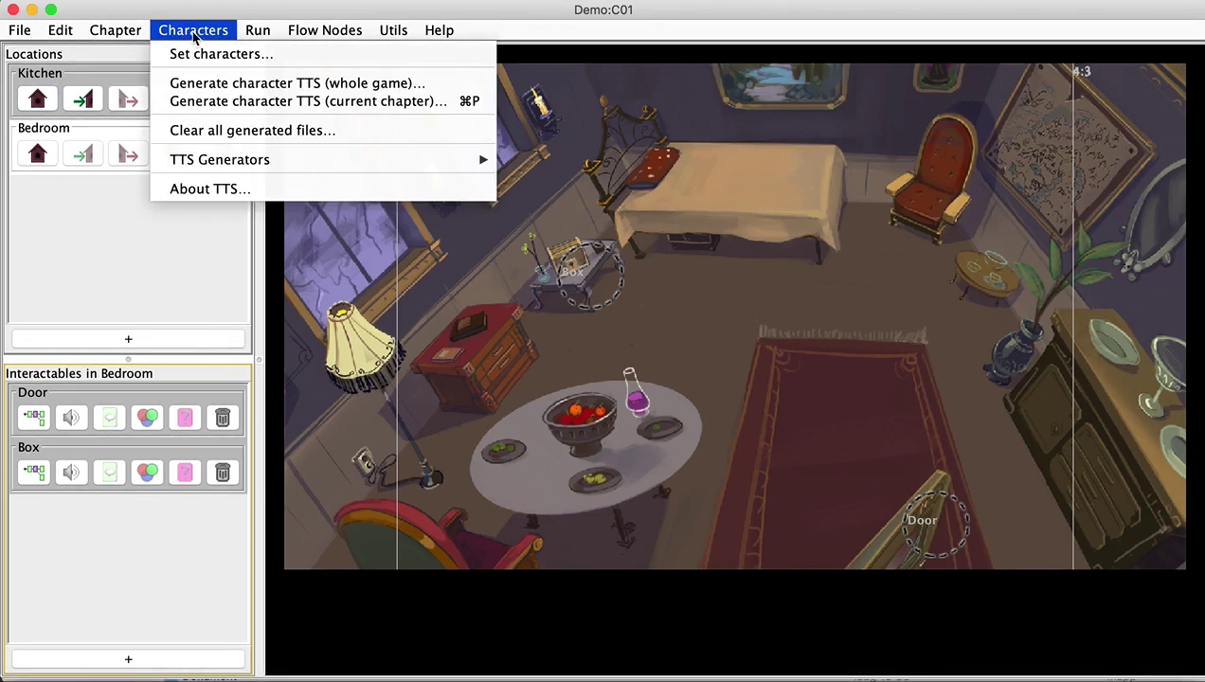
mouse_move(241, 161)
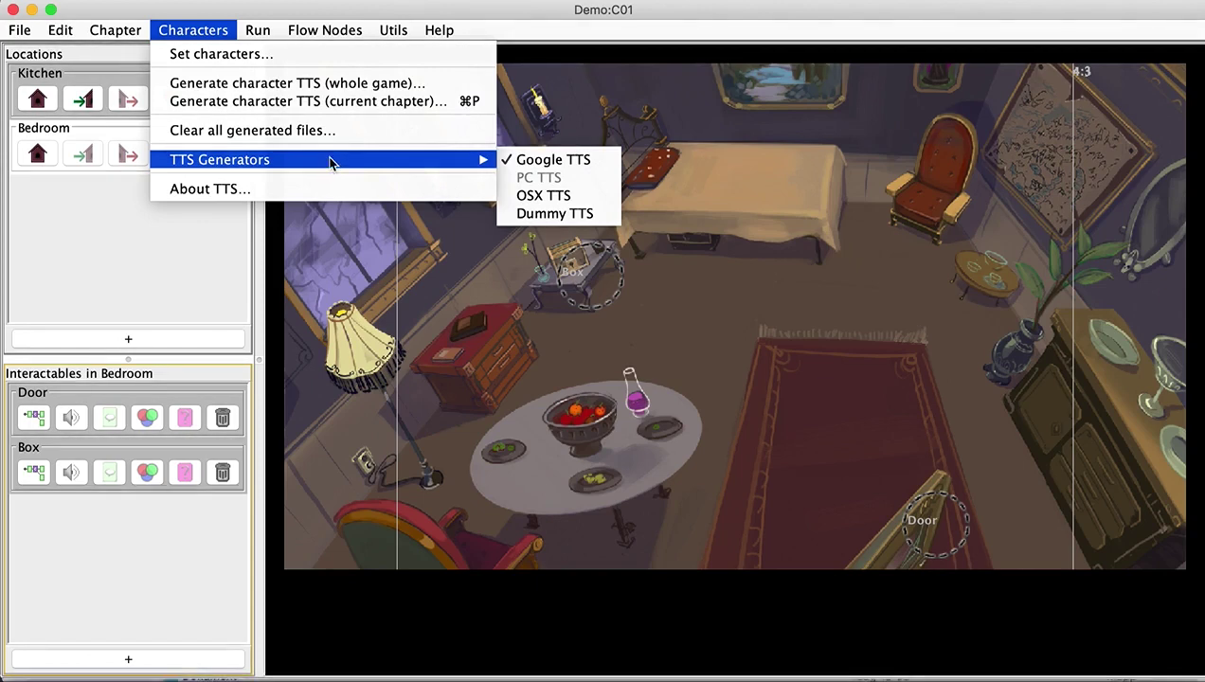
click(245, 55)
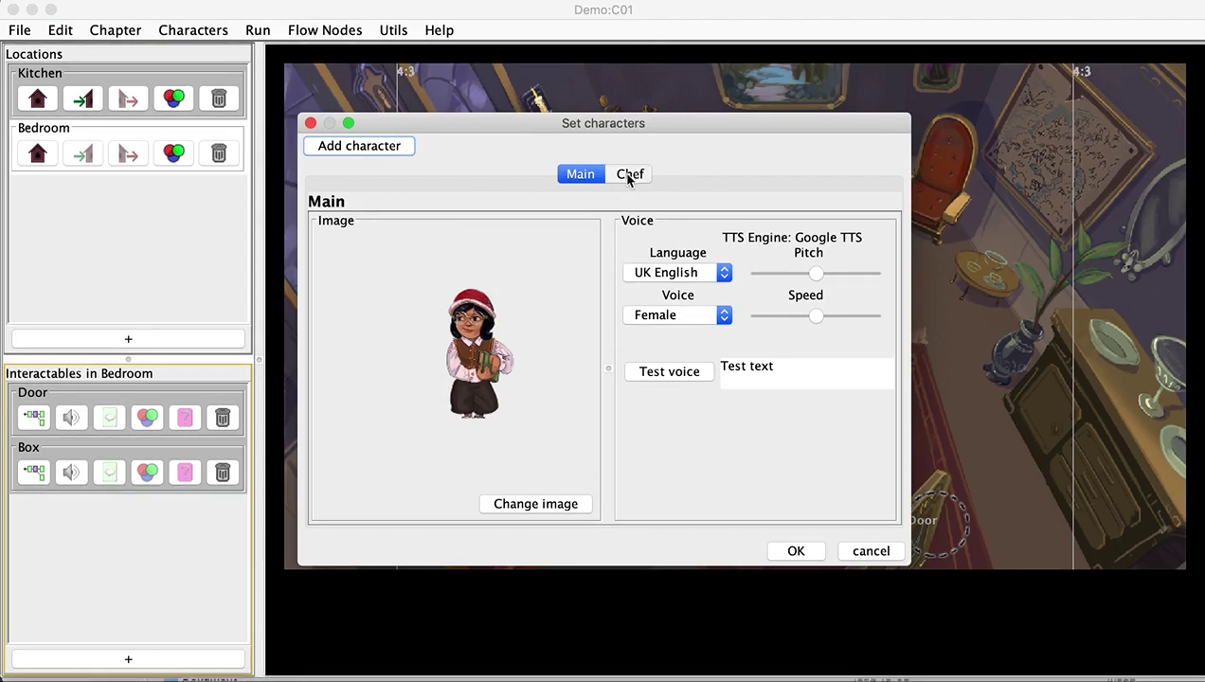
click(629, 176)
click(583, 176)
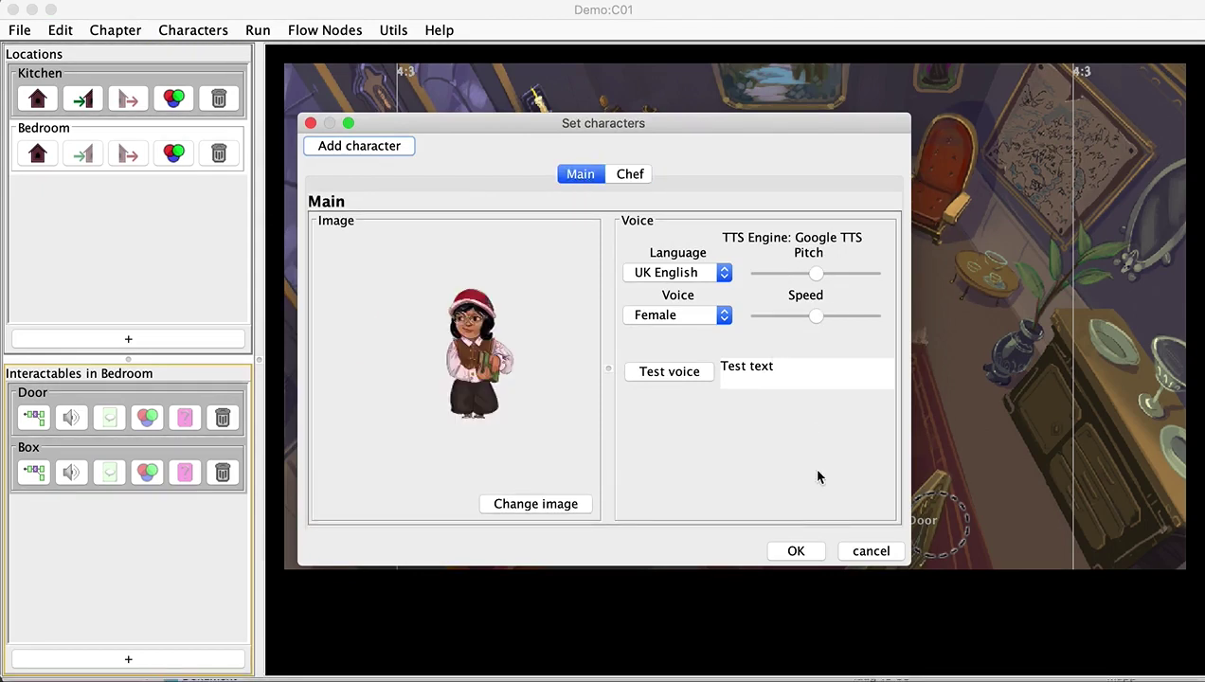
click(796, 551)
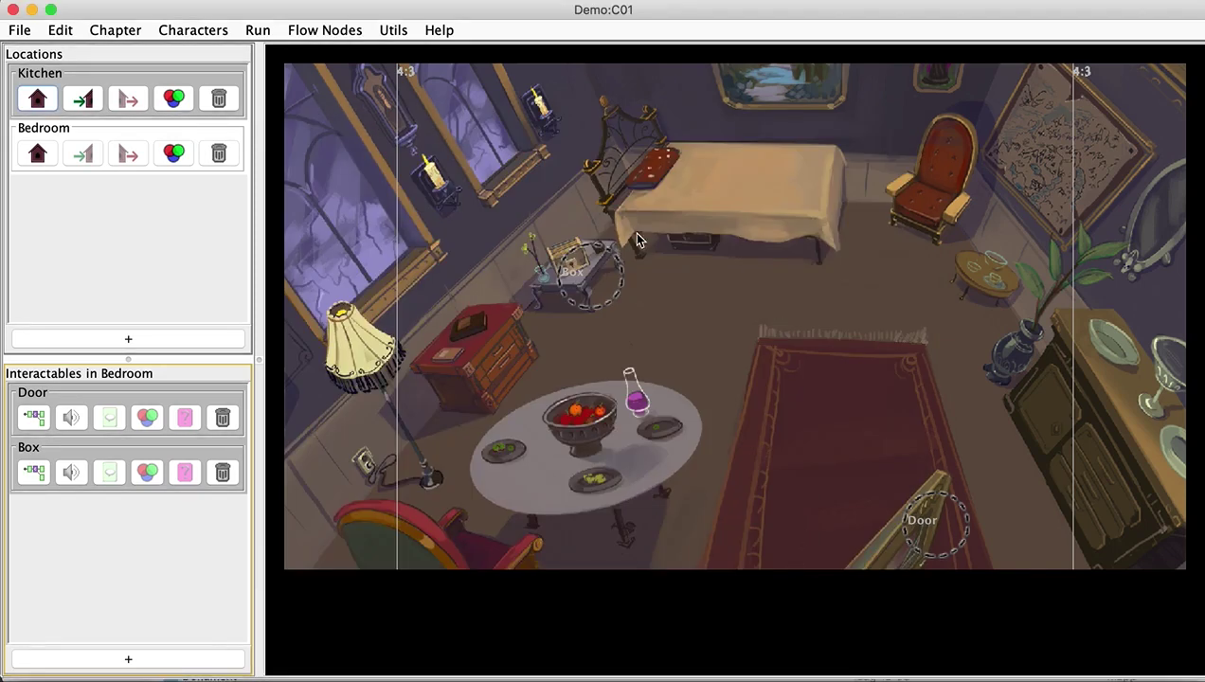
Step: Add a new interactable named Woman to the Kitchen location
click(765, 331)
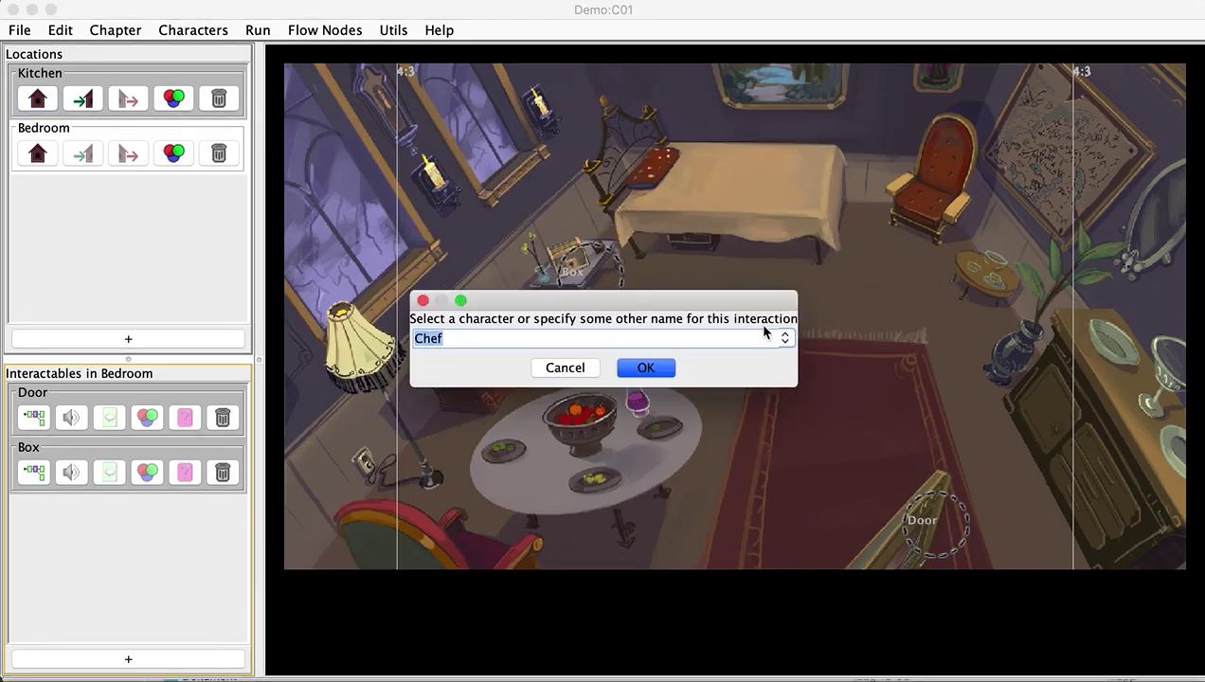
text(Woman)
click(646, 367)
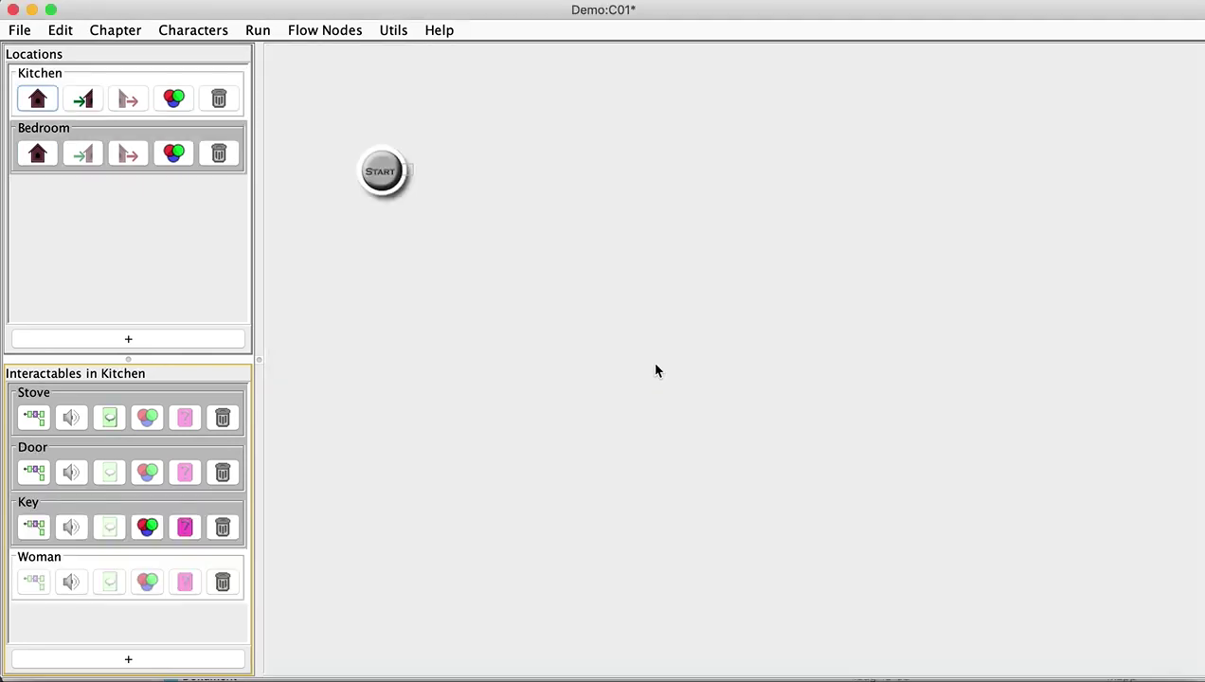
Step: Give the Woman interactable the Character4.png sprite and place her beside the fireplace, between the kitchen door and the stove
click(146, 582)
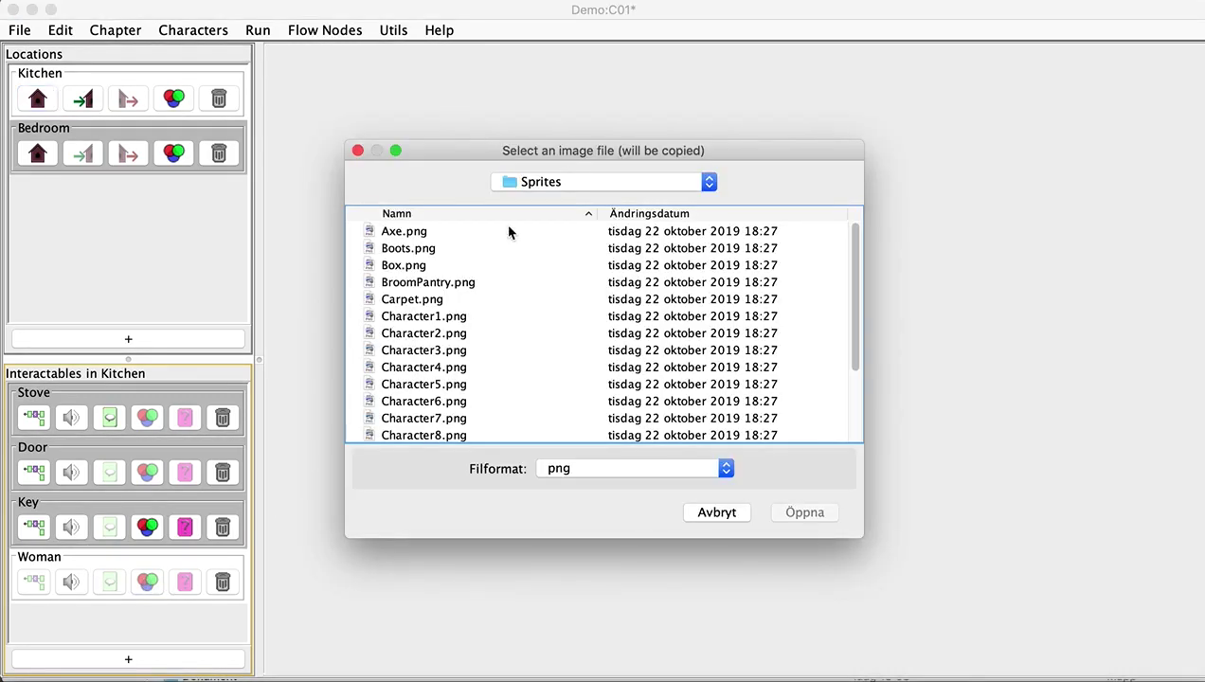
scroll(506, 279, down, 3)
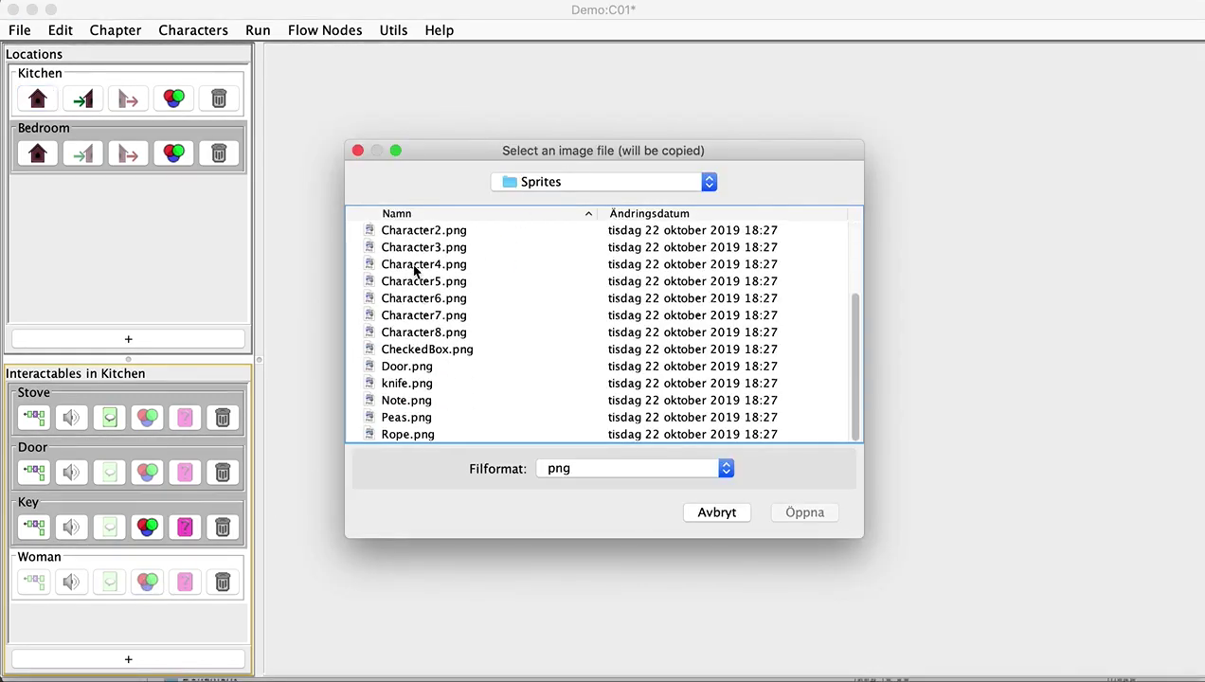
click(414, 265)
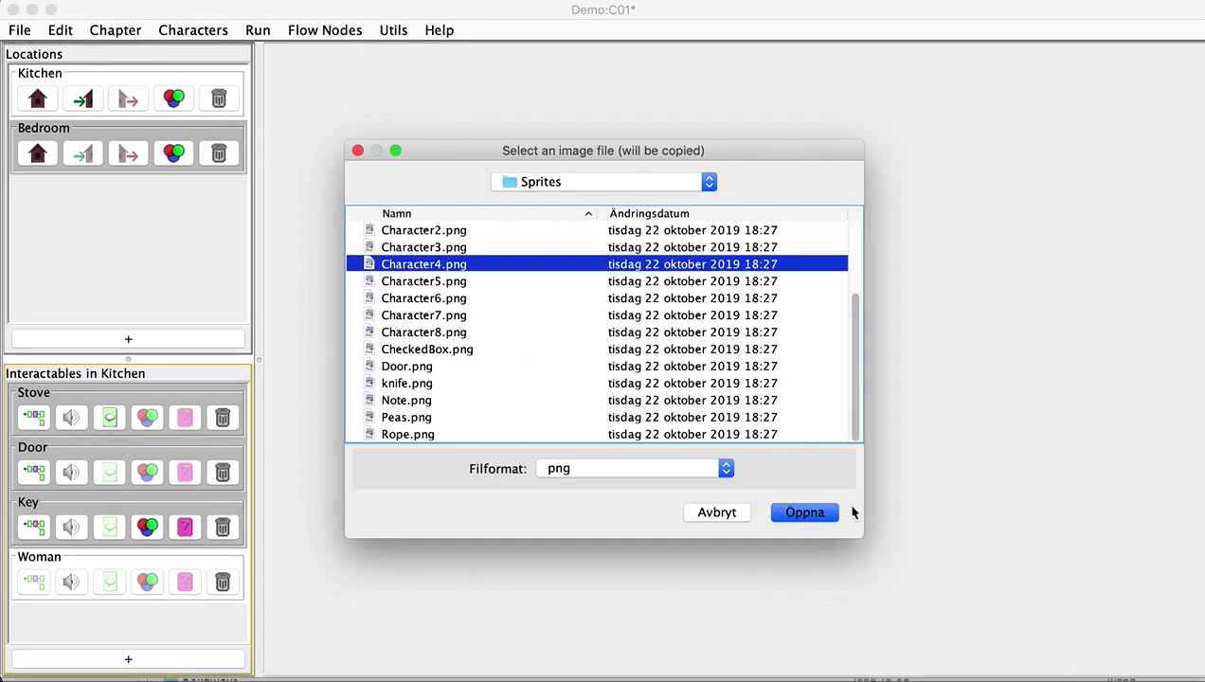
click(802, 514)
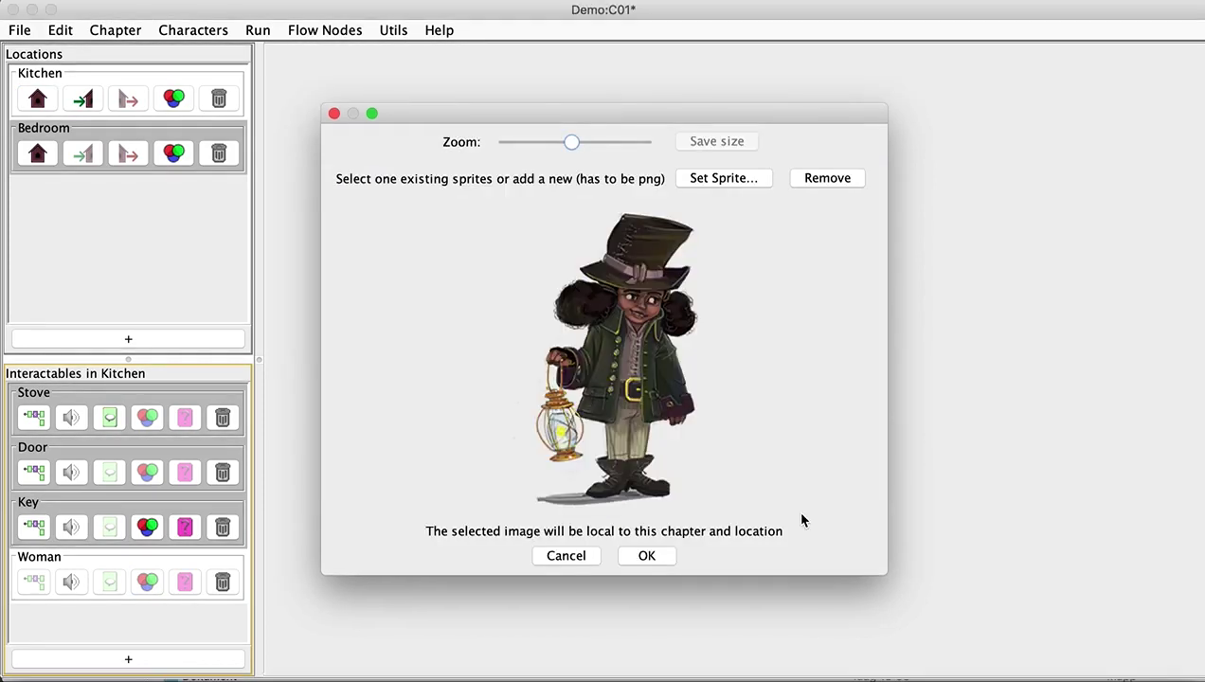
click(647, 557)
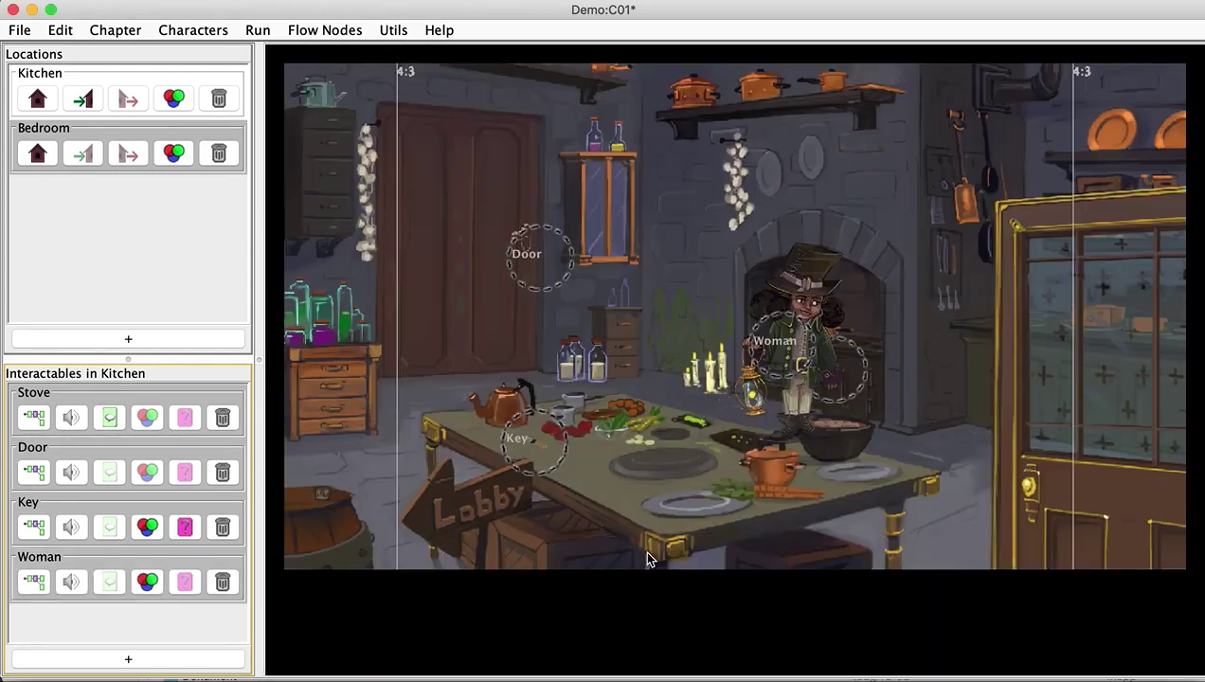
drag(782, 360, 701, 314)
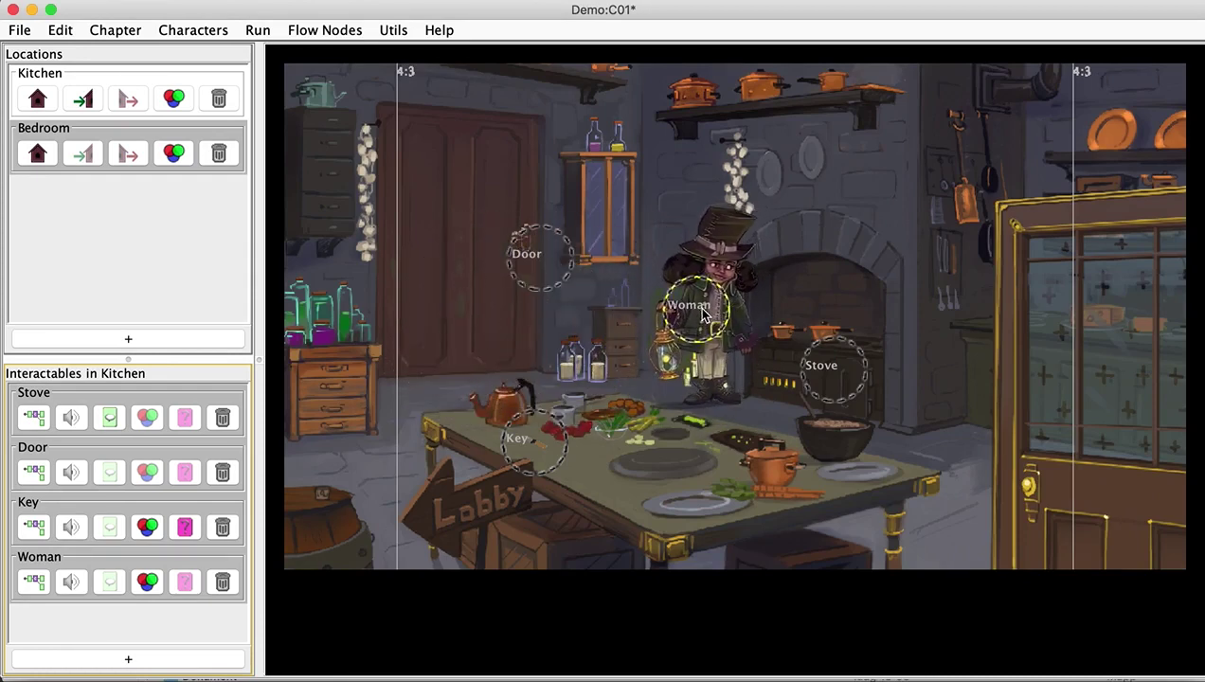
Step: Add an Act node to the Woman interactable's flow and connect the Start node to it
click(28, 585)
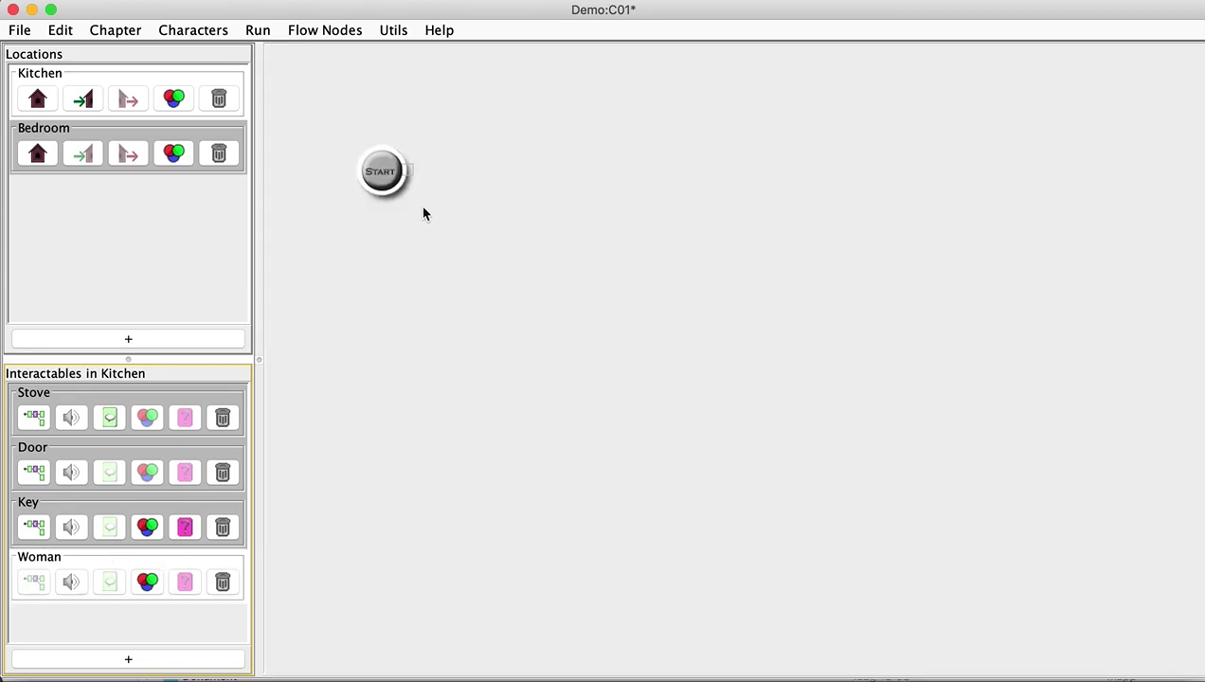
right_click(458, 168)
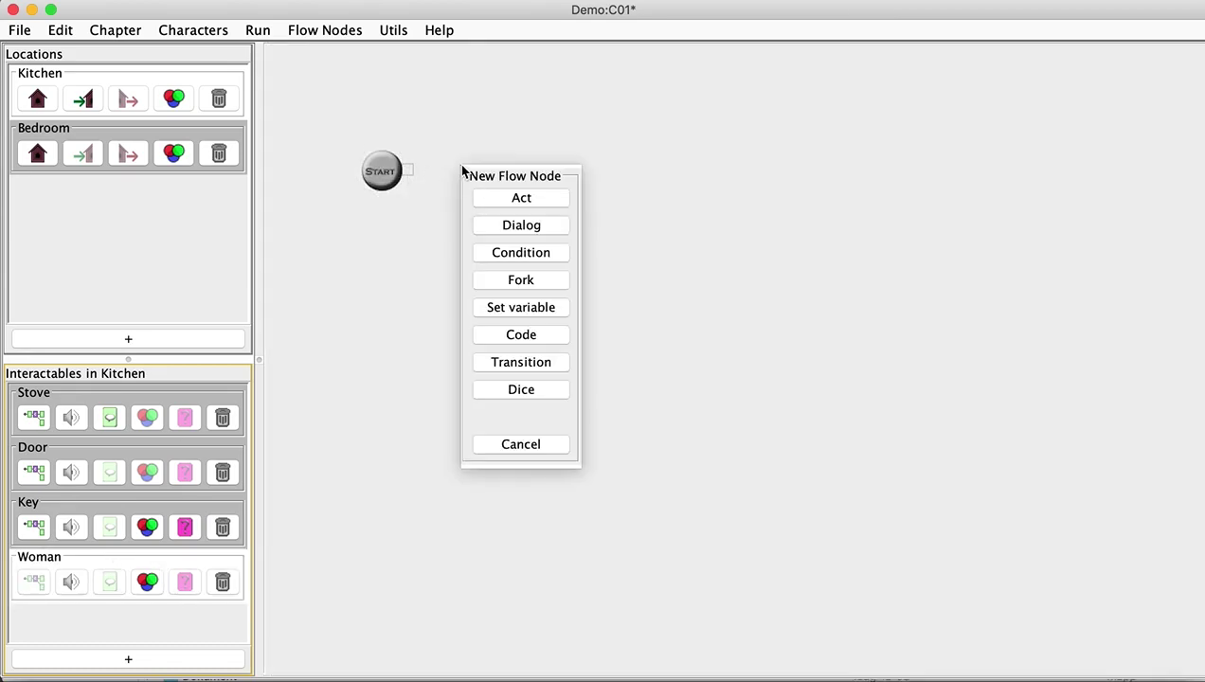
click(488, 200)
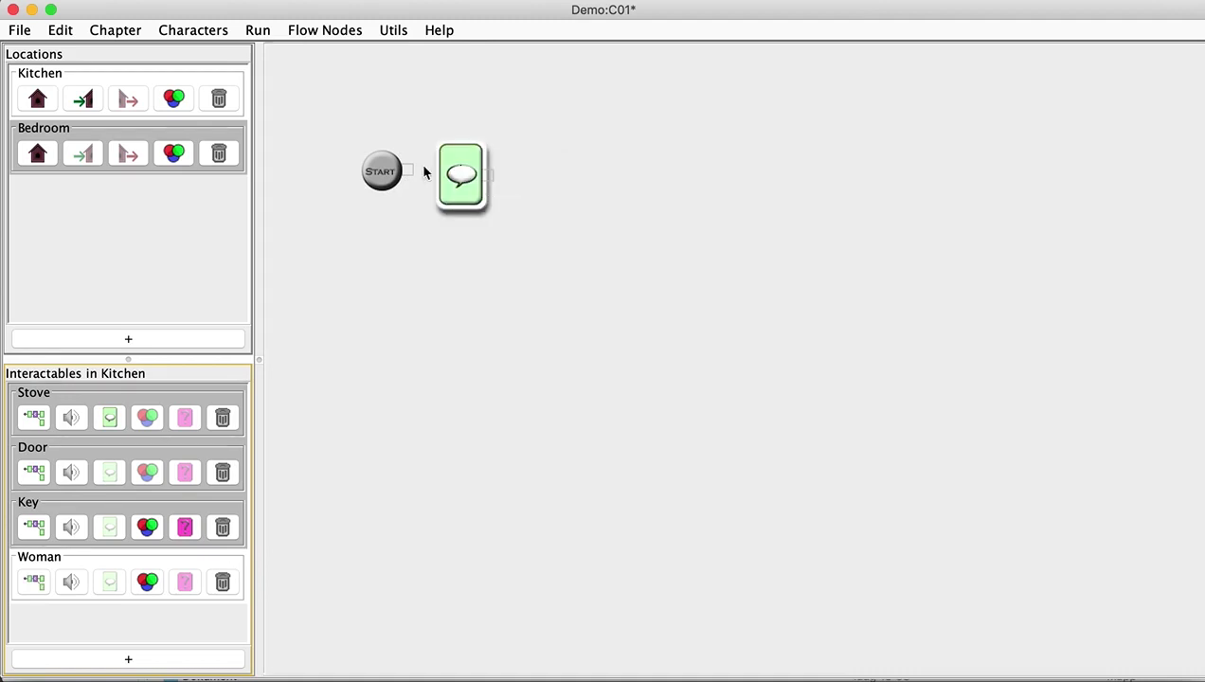
Step: Give the new Act node a neutral line spoken by Woman that says "Hi"
double_click(458, 176)
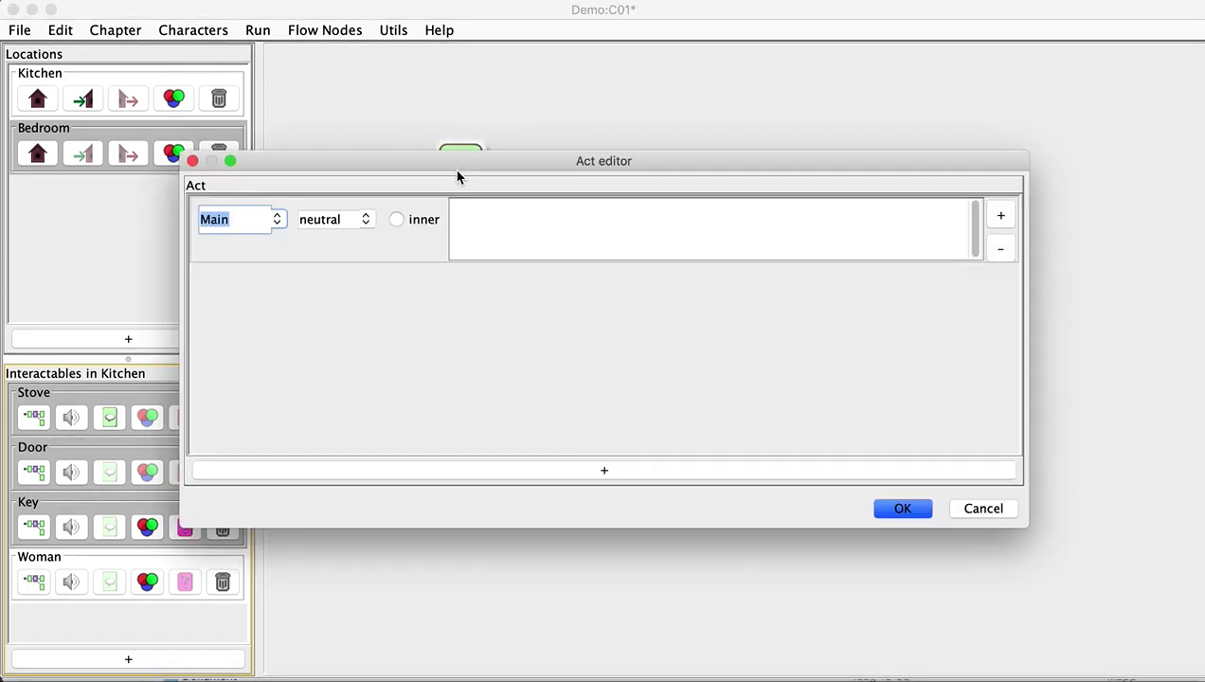
drag(253, 214, 193, 220)
text(Woman)
click(572, 235)
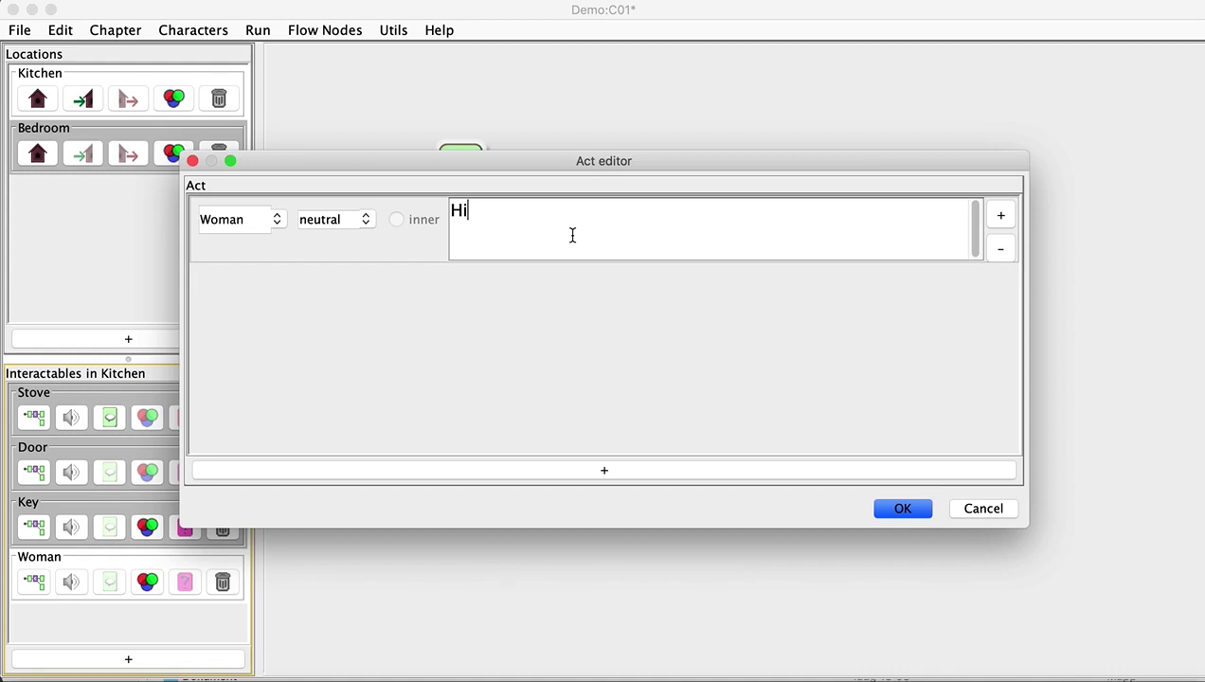
click(895, 509)
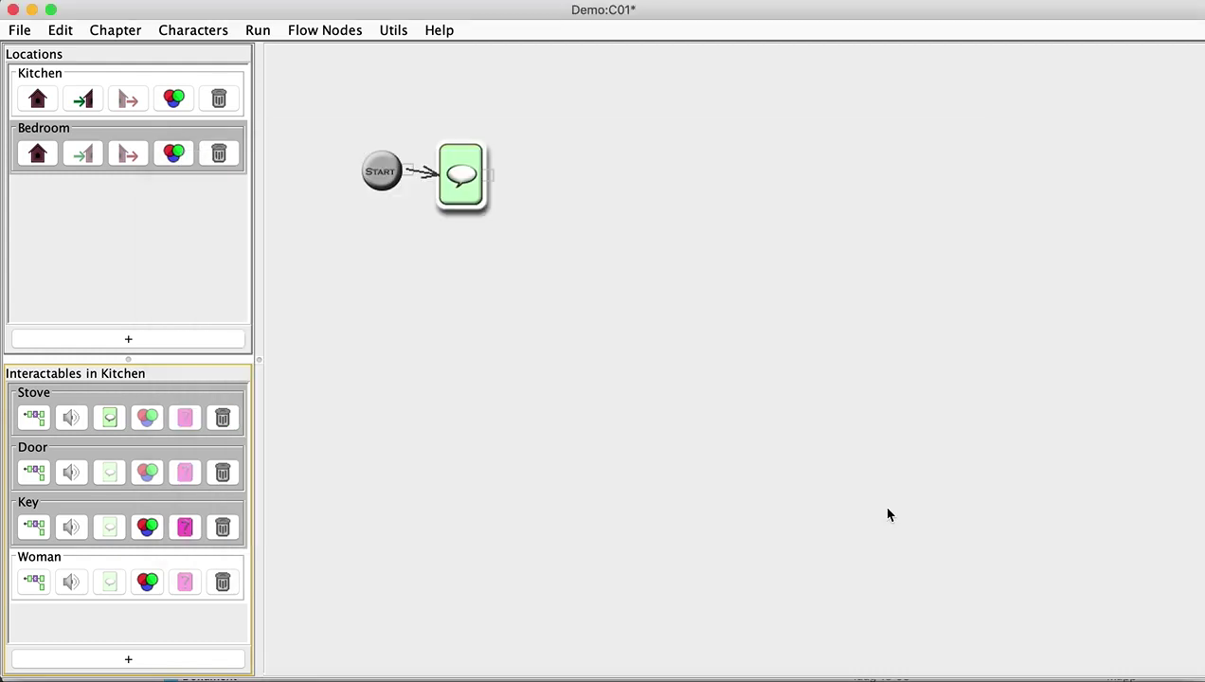
Step: Set the Woman character's image to the figure with the top hat and lantern
click(164, 33)
click(168, 54)
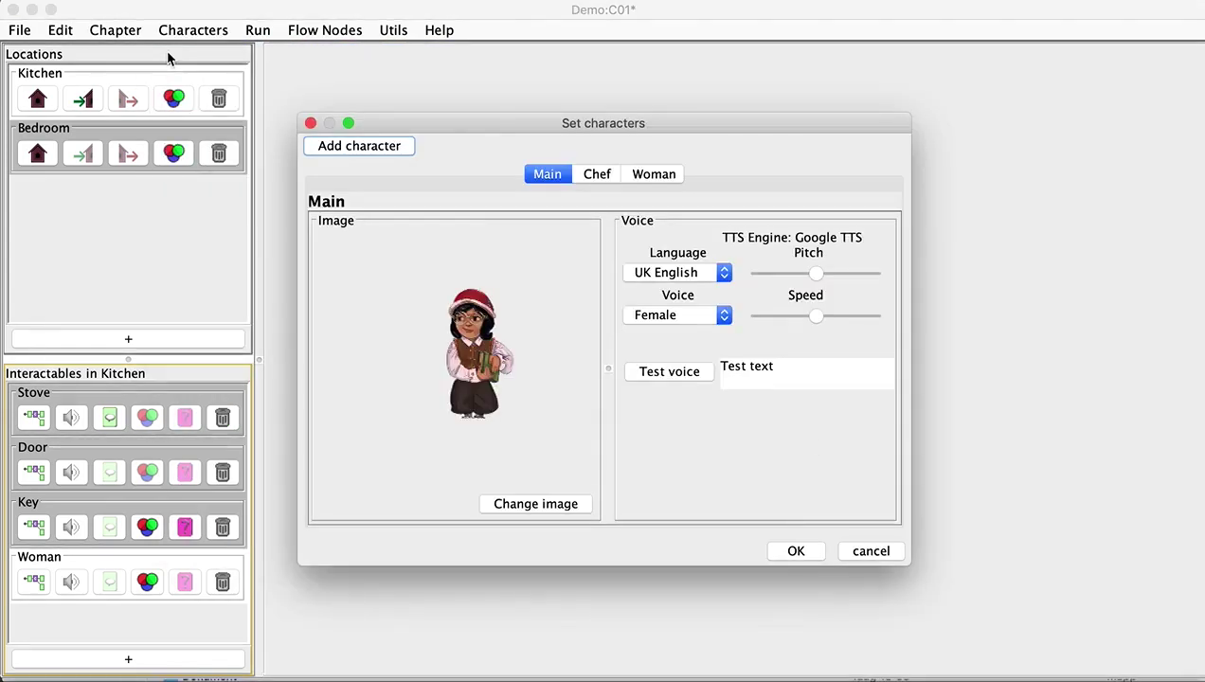
click(652, 177)
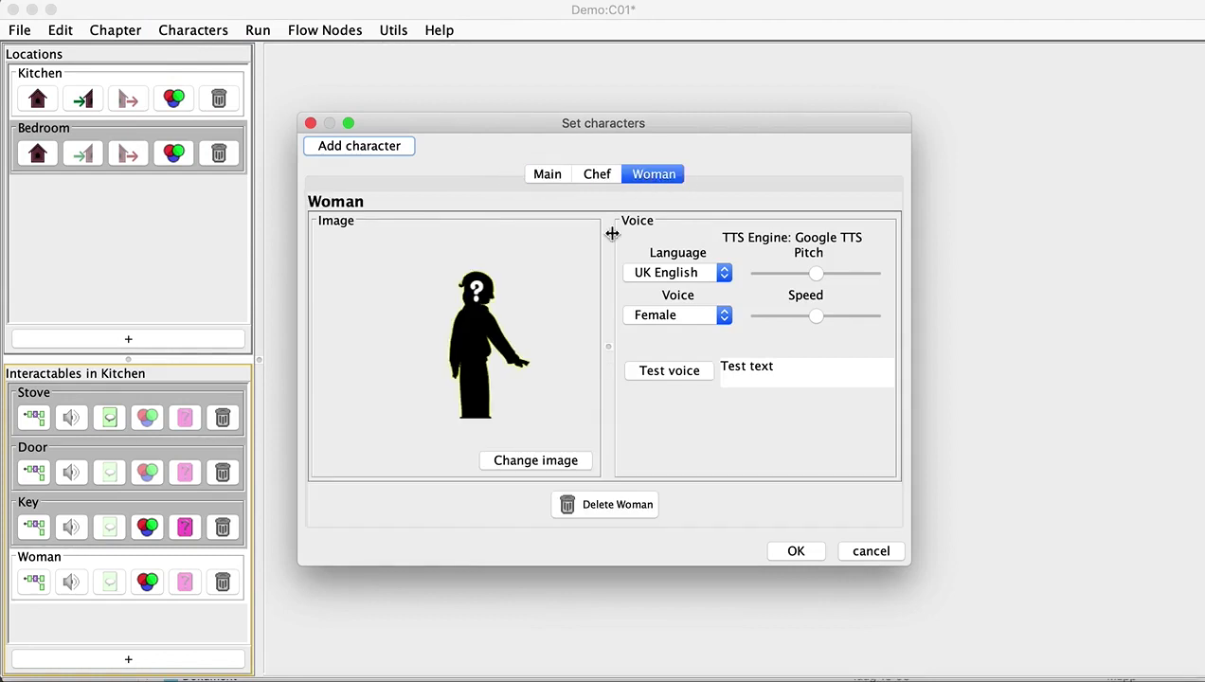
click(548, 468)
double_click(411, 276)
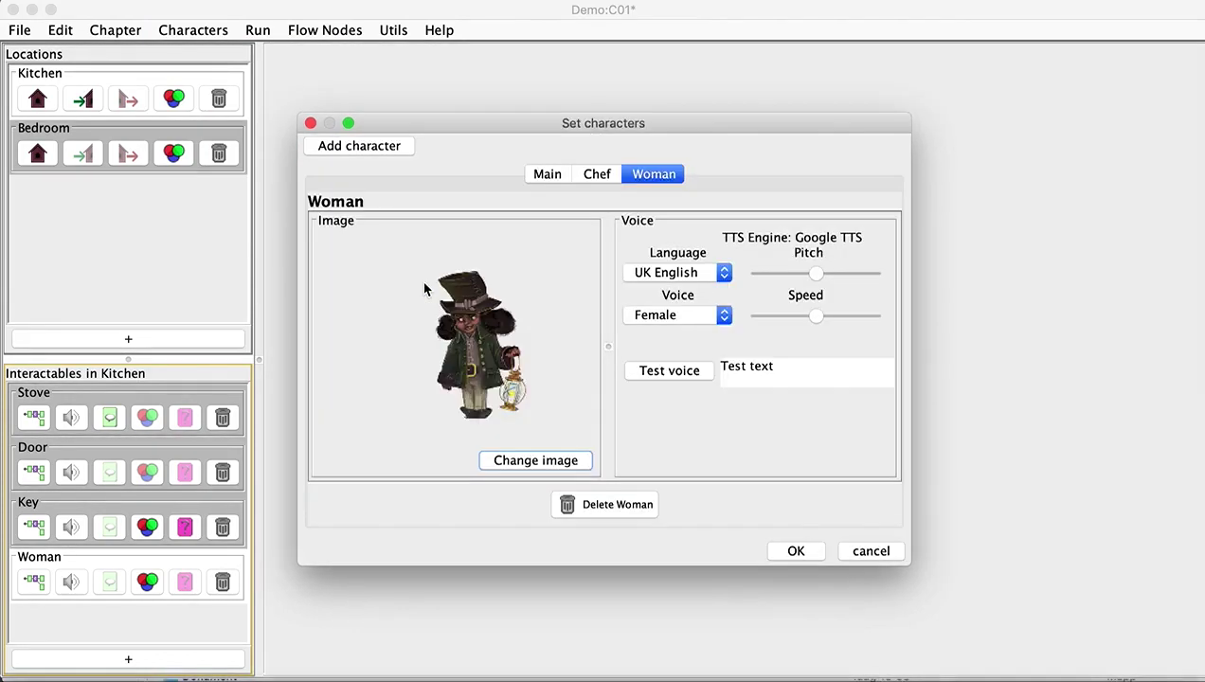
Step: Keep the Woman's voice at UK English female, raise its pitch, slightly lower its speed, and test the voice after each change
click(686, 278)
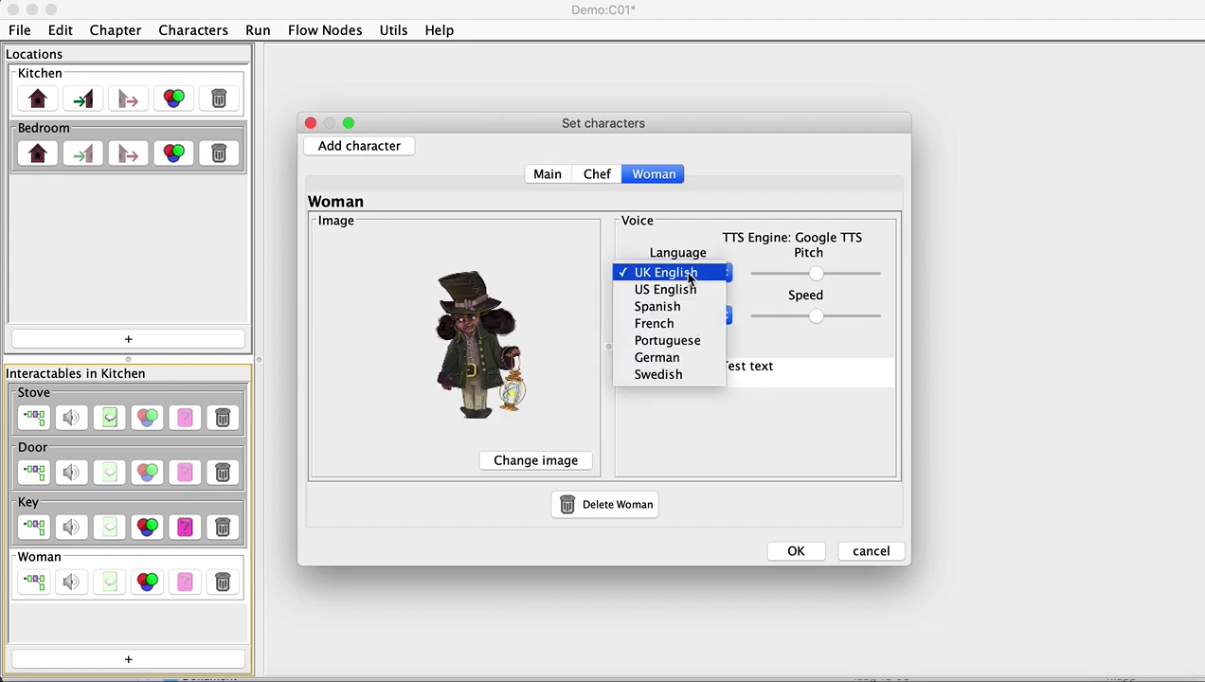
click(641, 248)
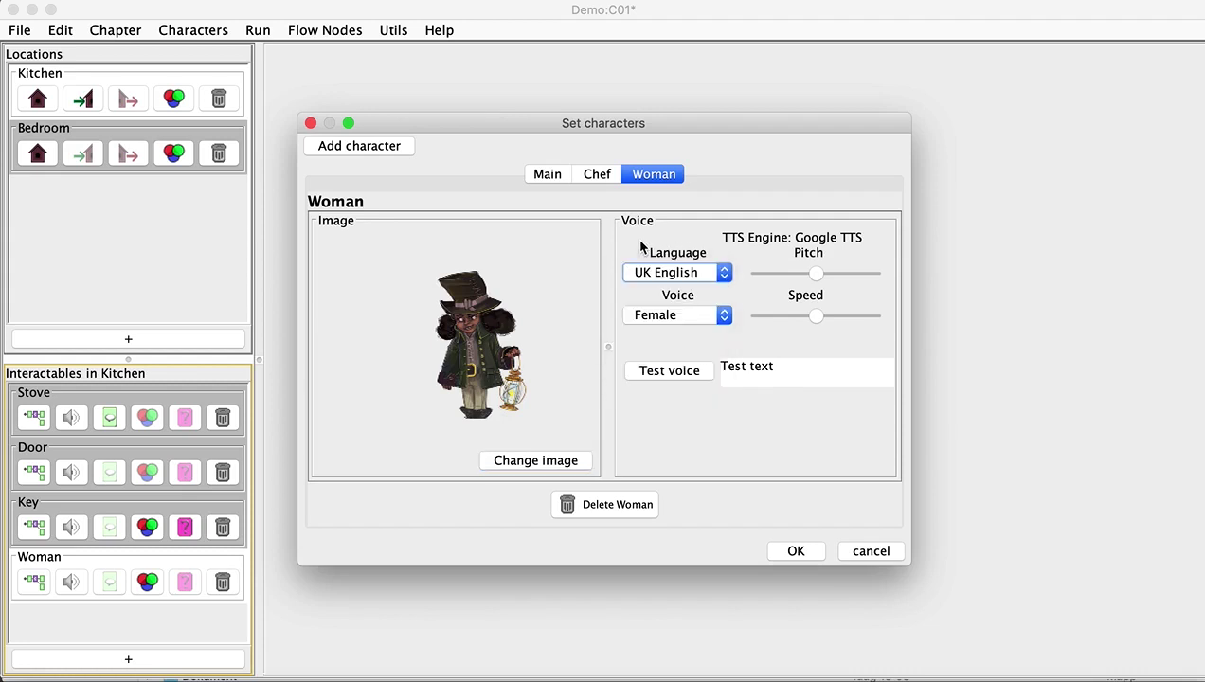
click(692, 375)
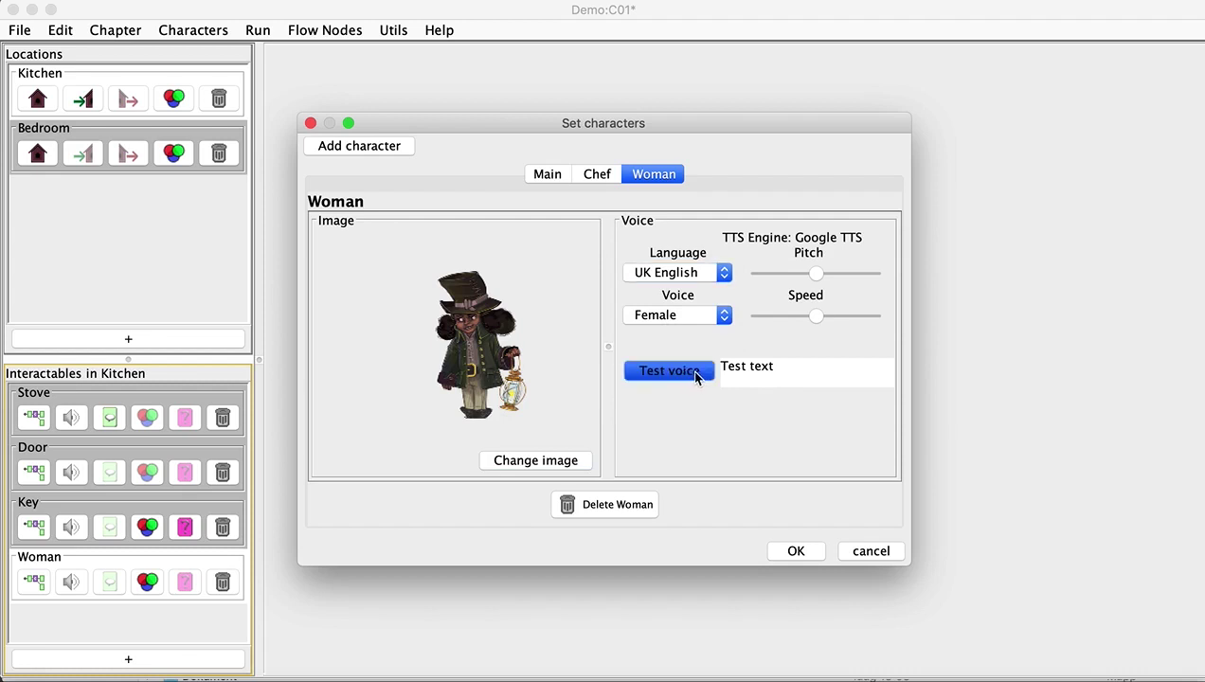
drag(816, 274, 840, 274)
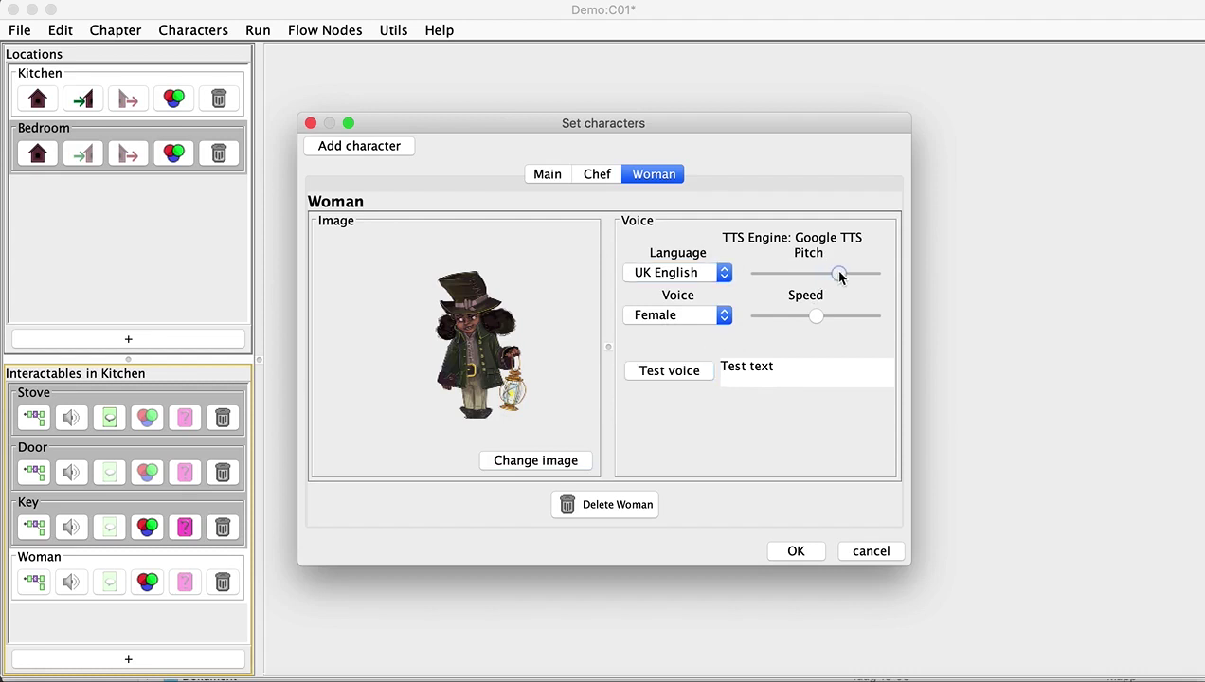
click(692, 375)
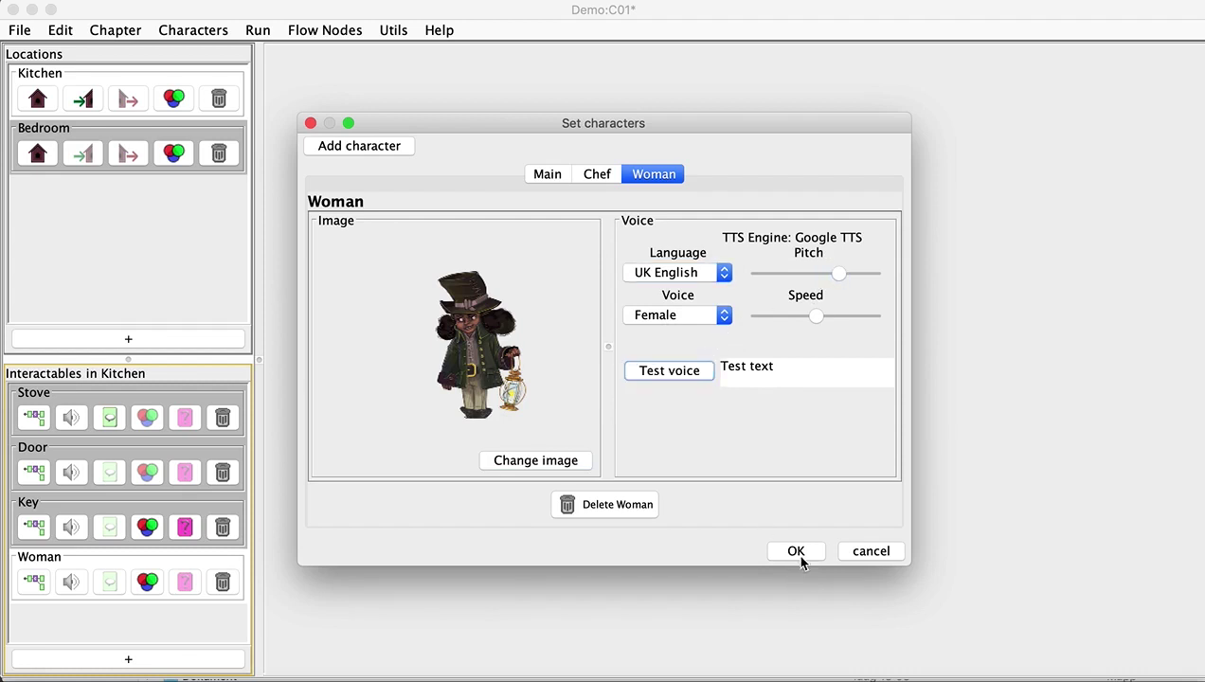
drag(814, 315, 808, 315)
click(678, 374)
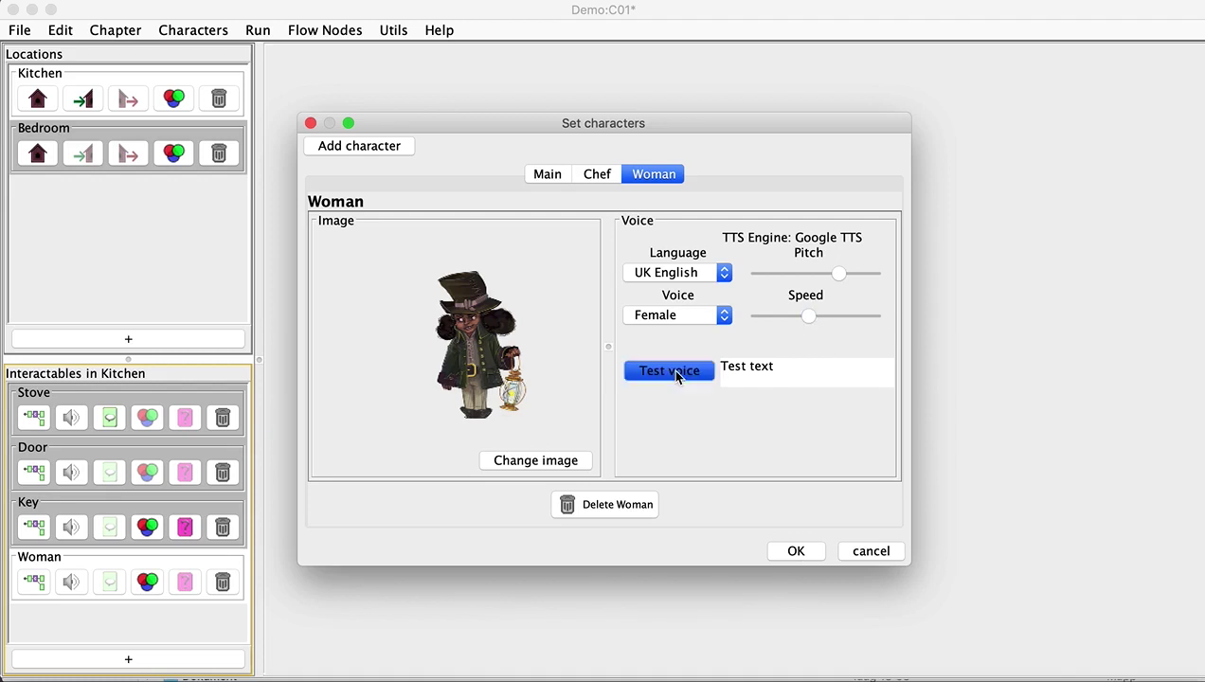
click(799, 550)
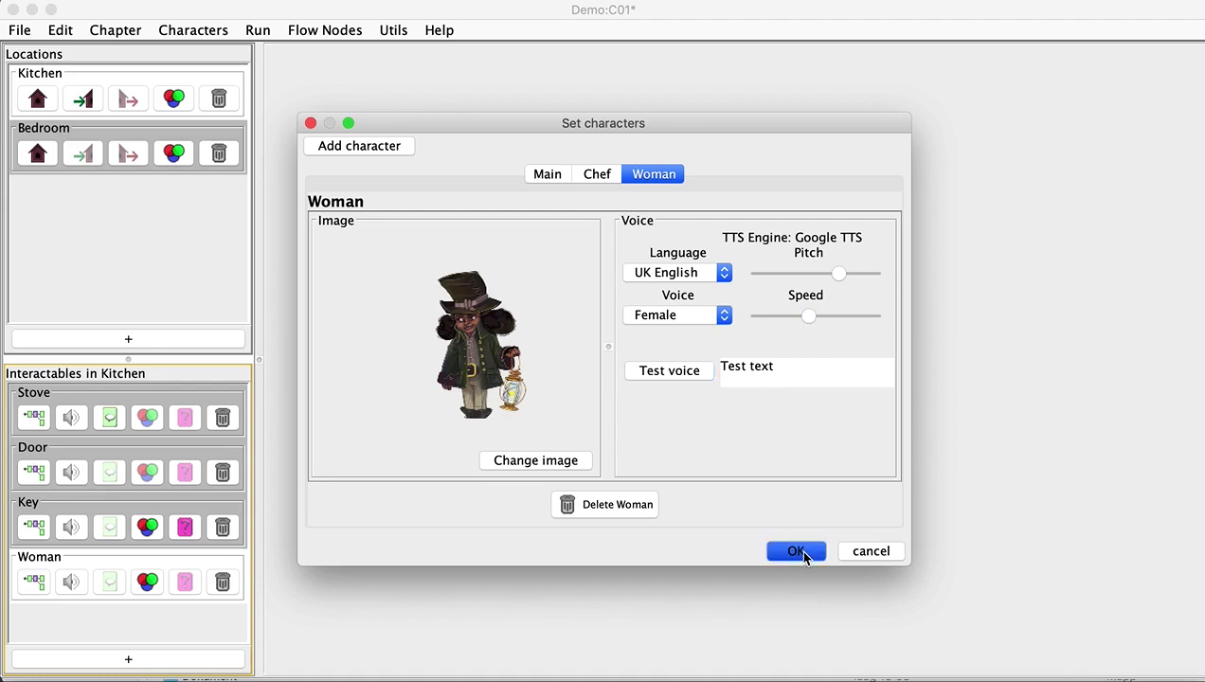
Step: Save the project, generate the missing TTS, and run the game to test talking to the Woman in the kitchen
key(super+s)
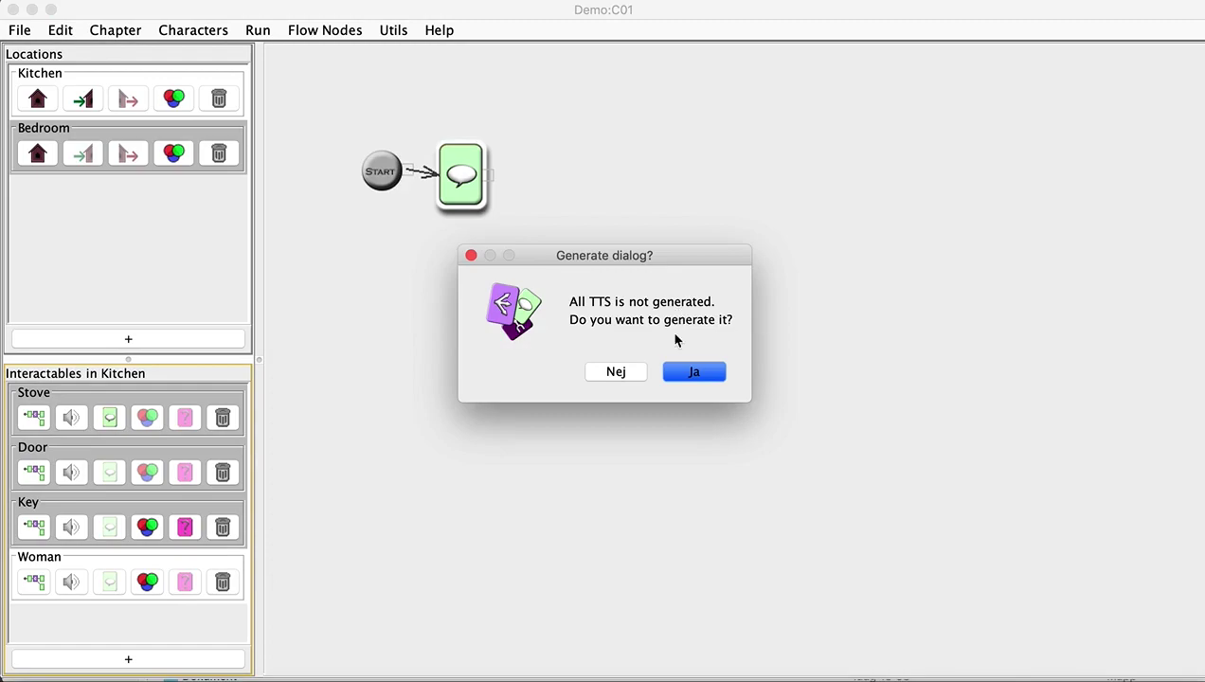
click(694, 371)
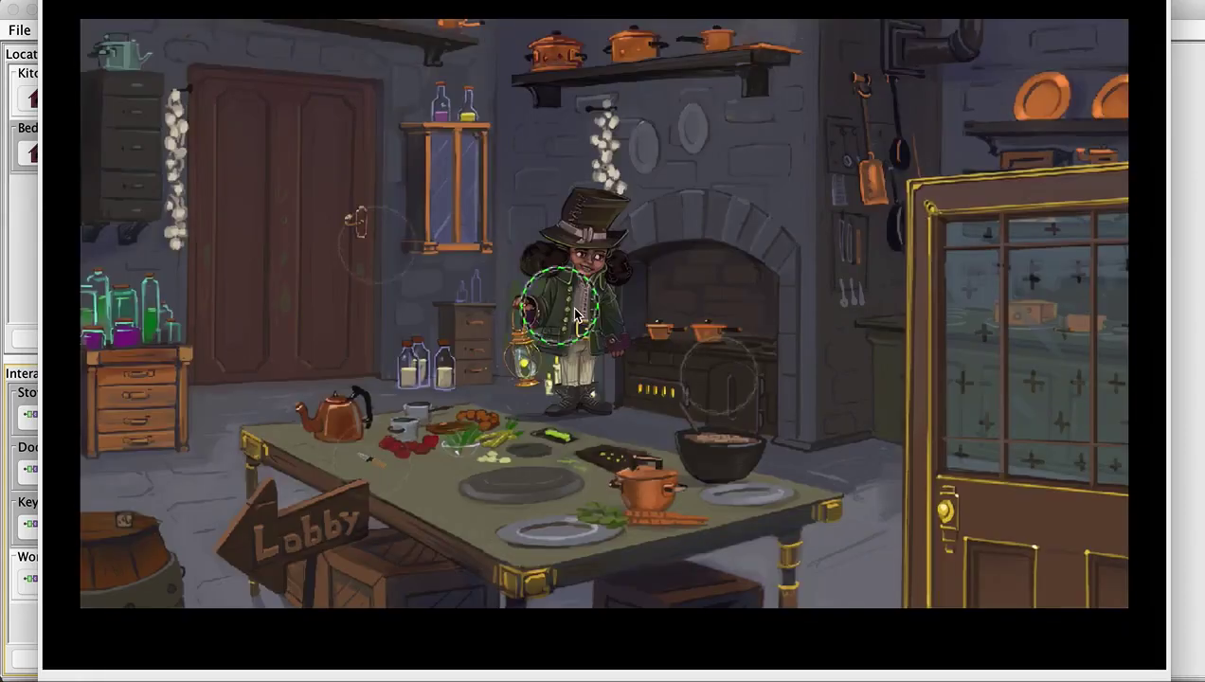
click(572, 308)
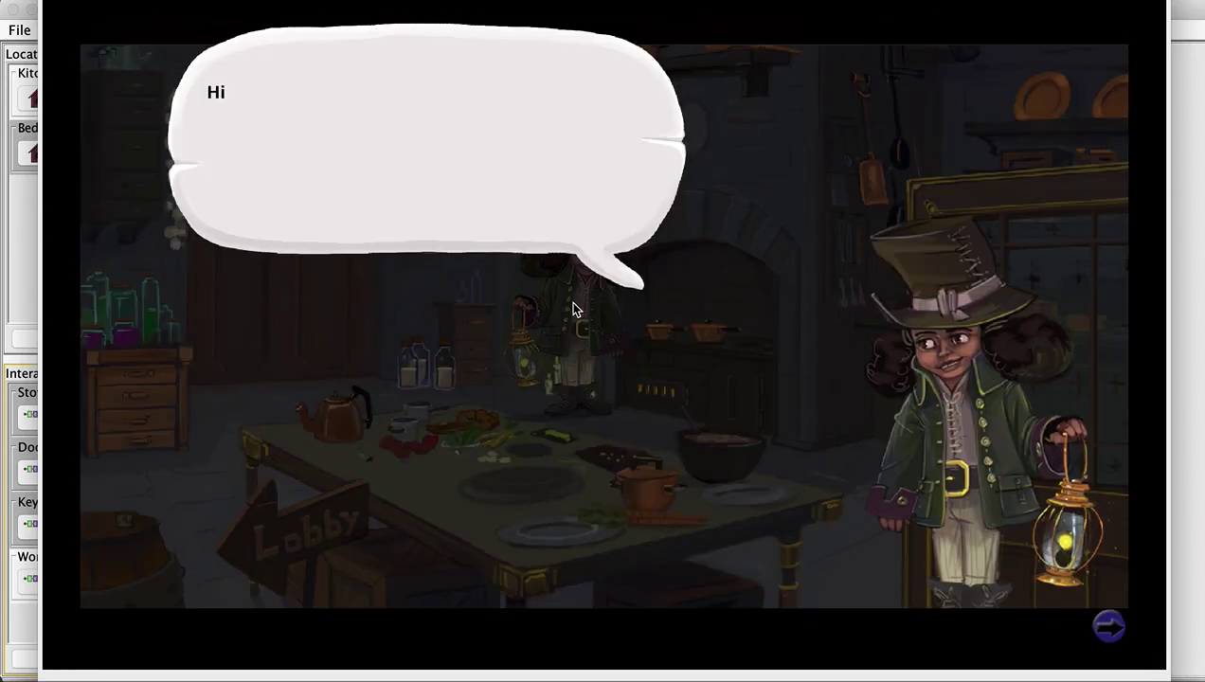
click(572, 308)
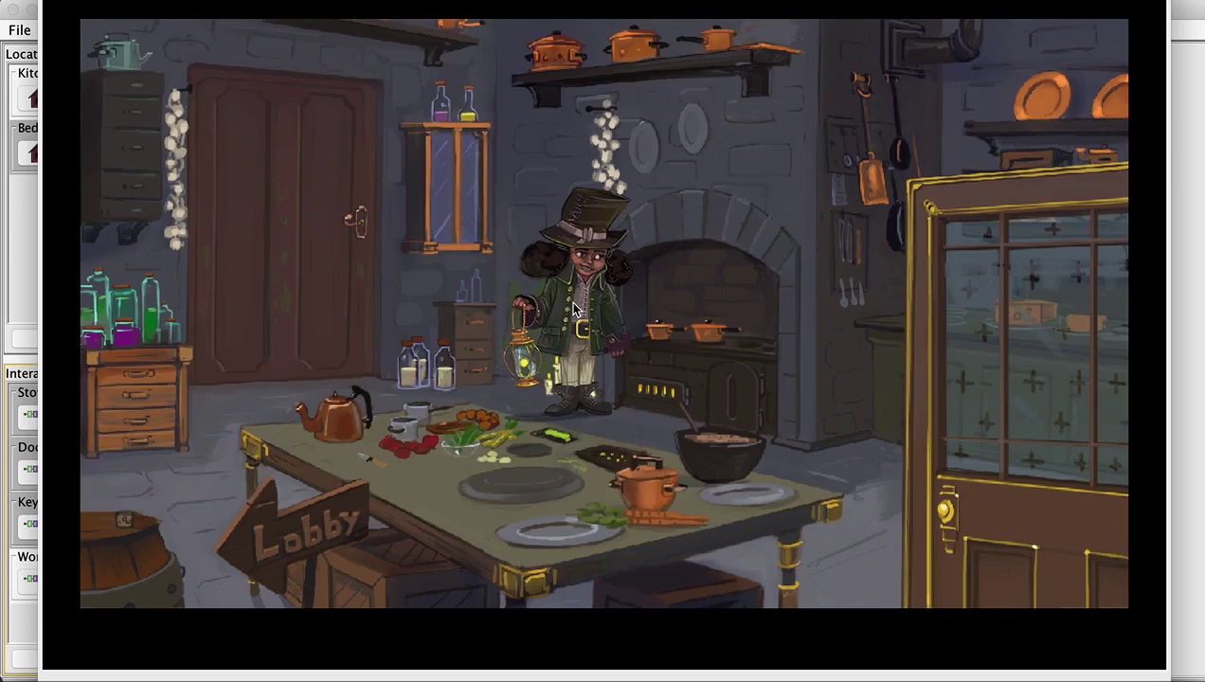
click(572, 308)
click(572, 307)
key(Escape)
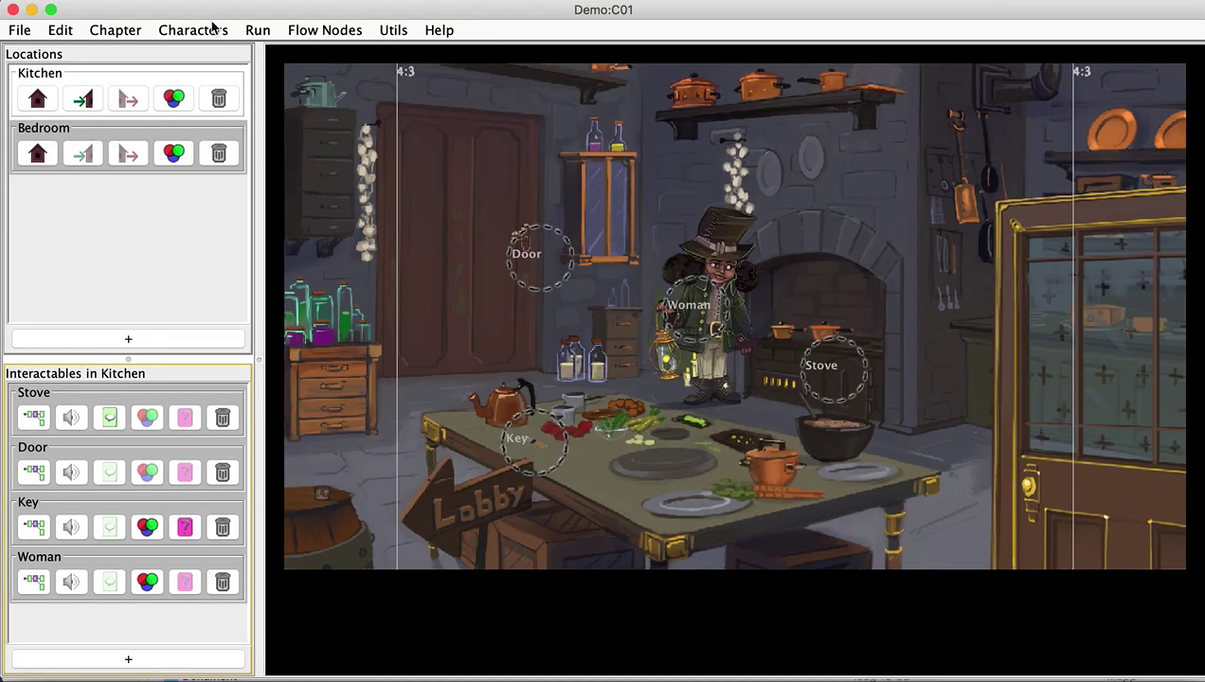
click(141, 32)
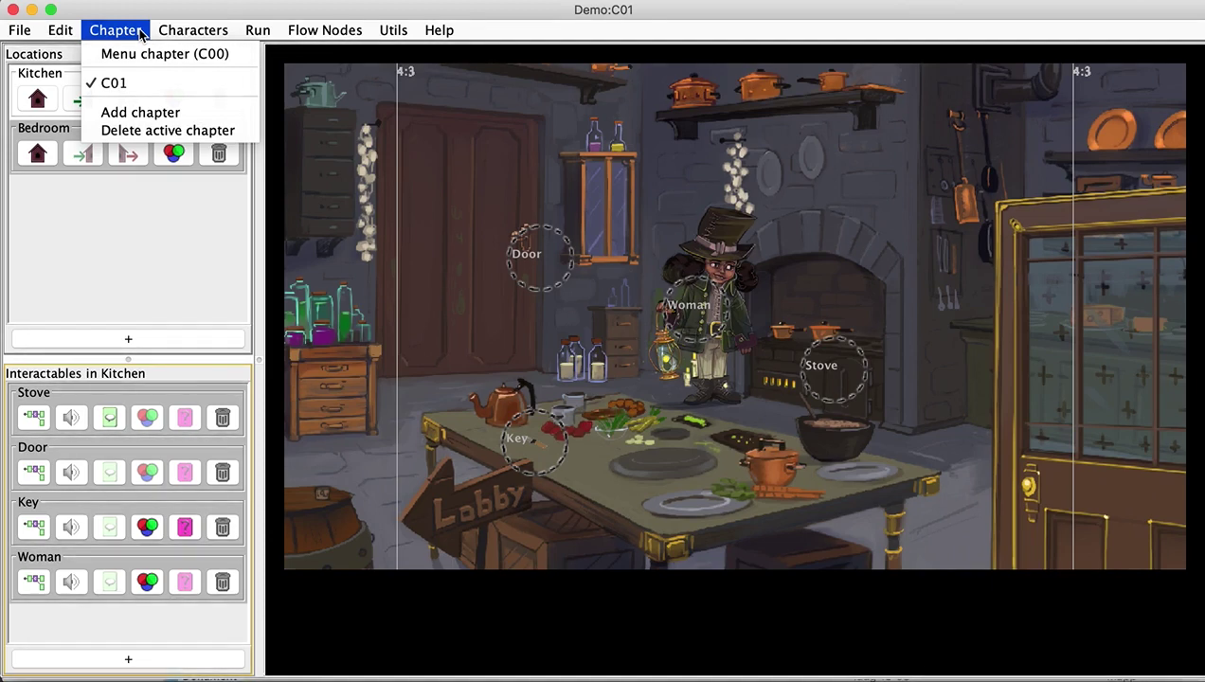
click(115, 228)
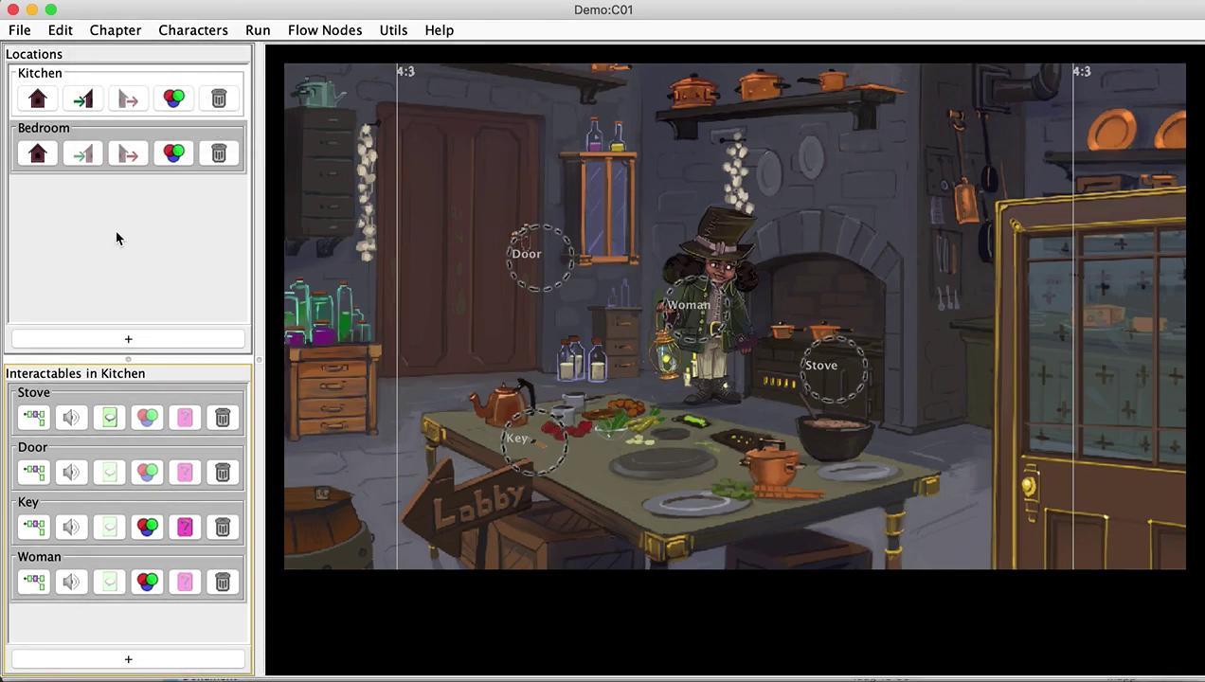
Step: Open the flow of the Bedroom's Box and move its Chapter End code node slightly farther from the Act node
click(37, 154)
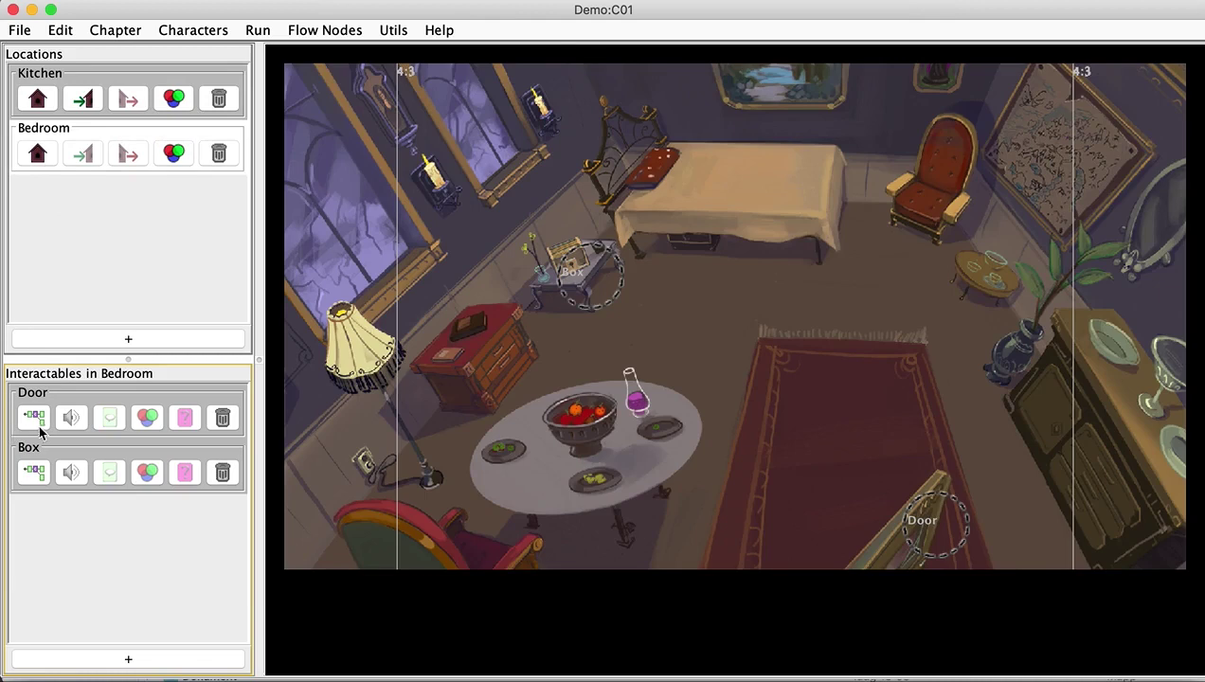
click(40, 477)
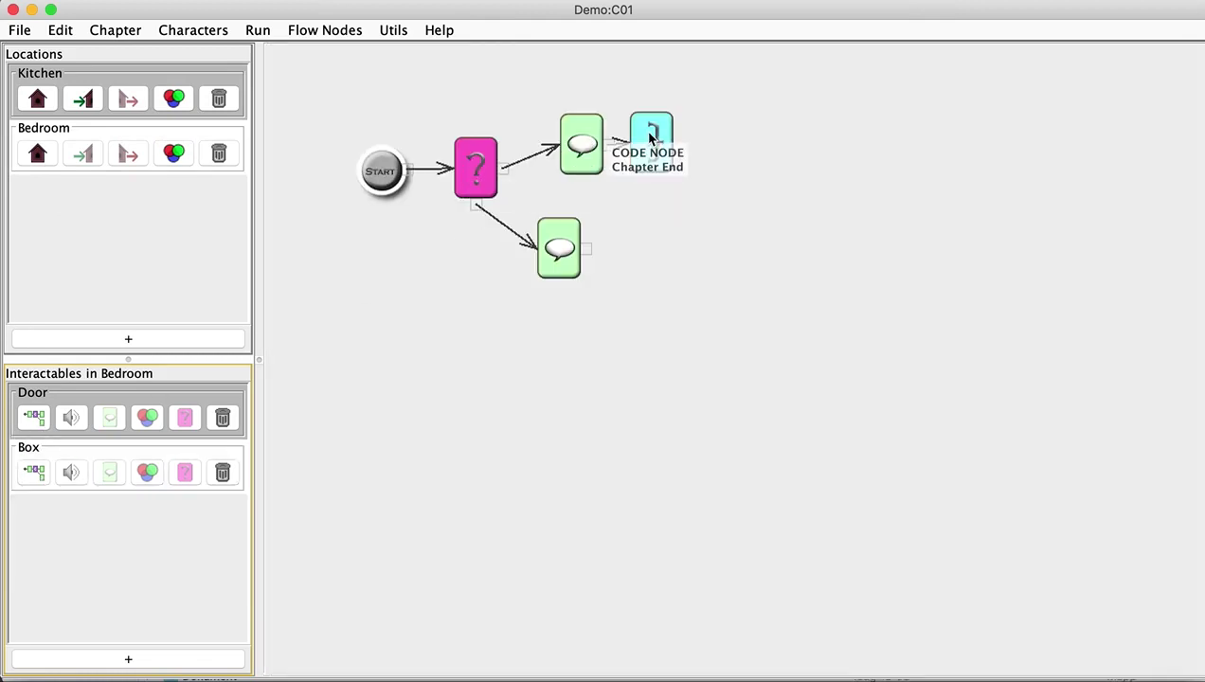
drag(652, 137, 674, 138)
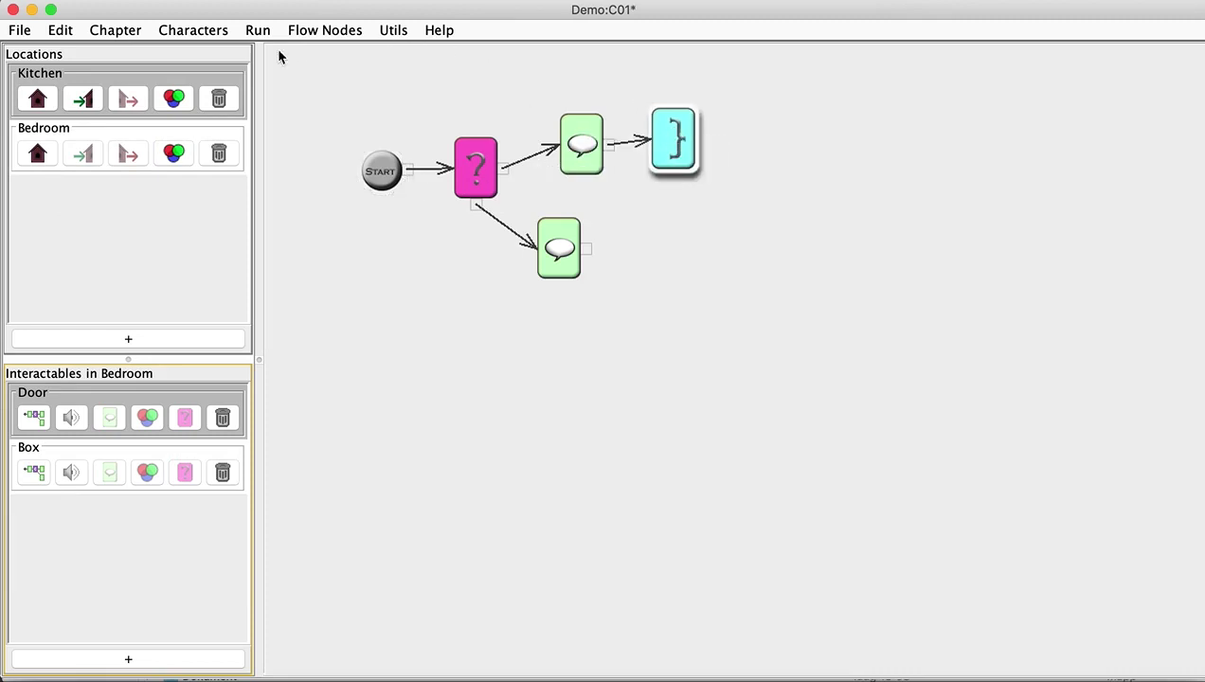
Step: Add a new chapter to the project, saving the current chapter's changes
click(117, 31)
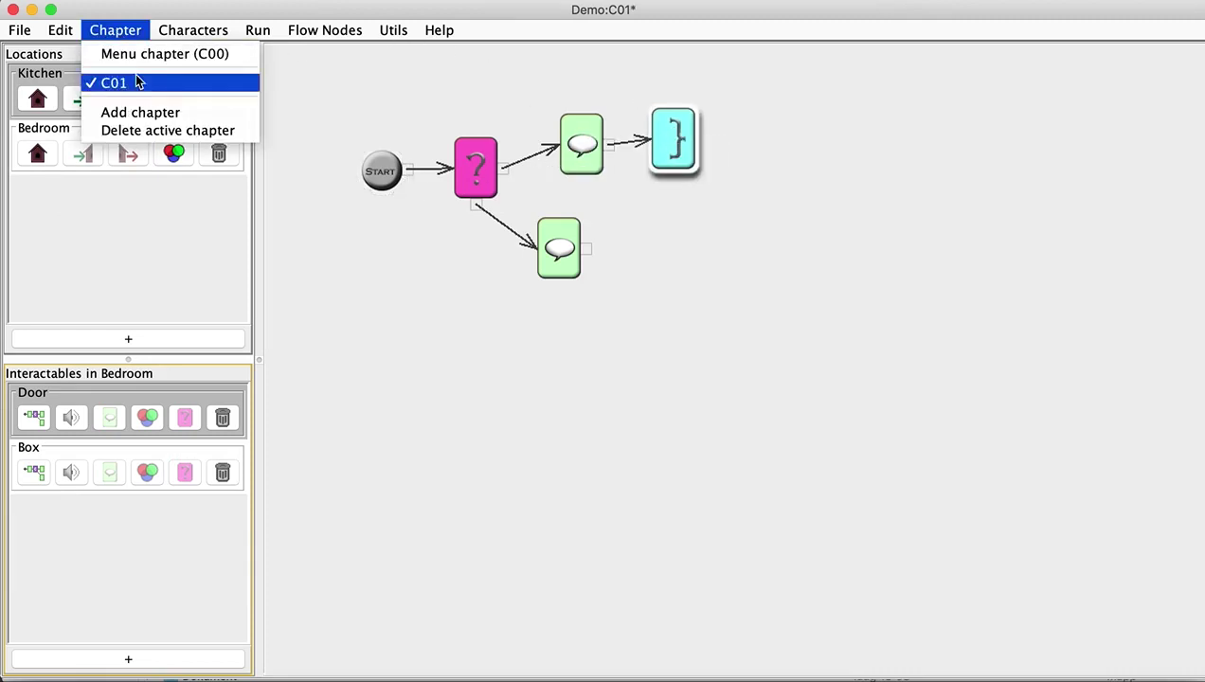
click(133, 113)
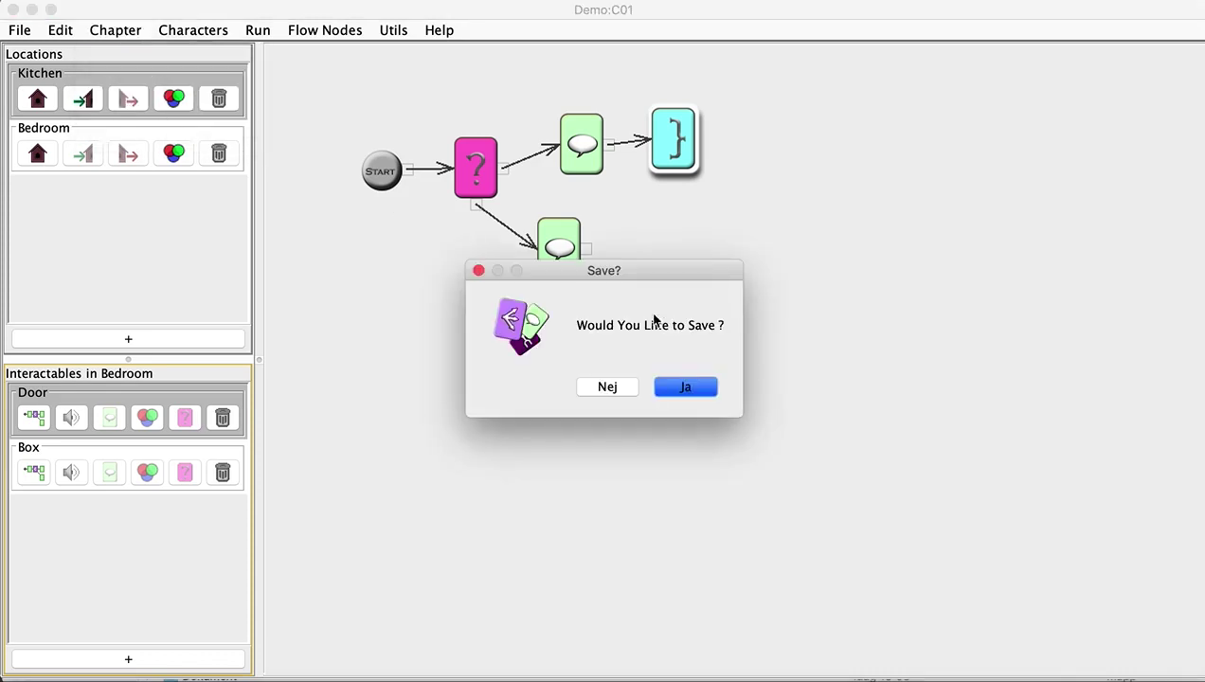
click(676, 395)
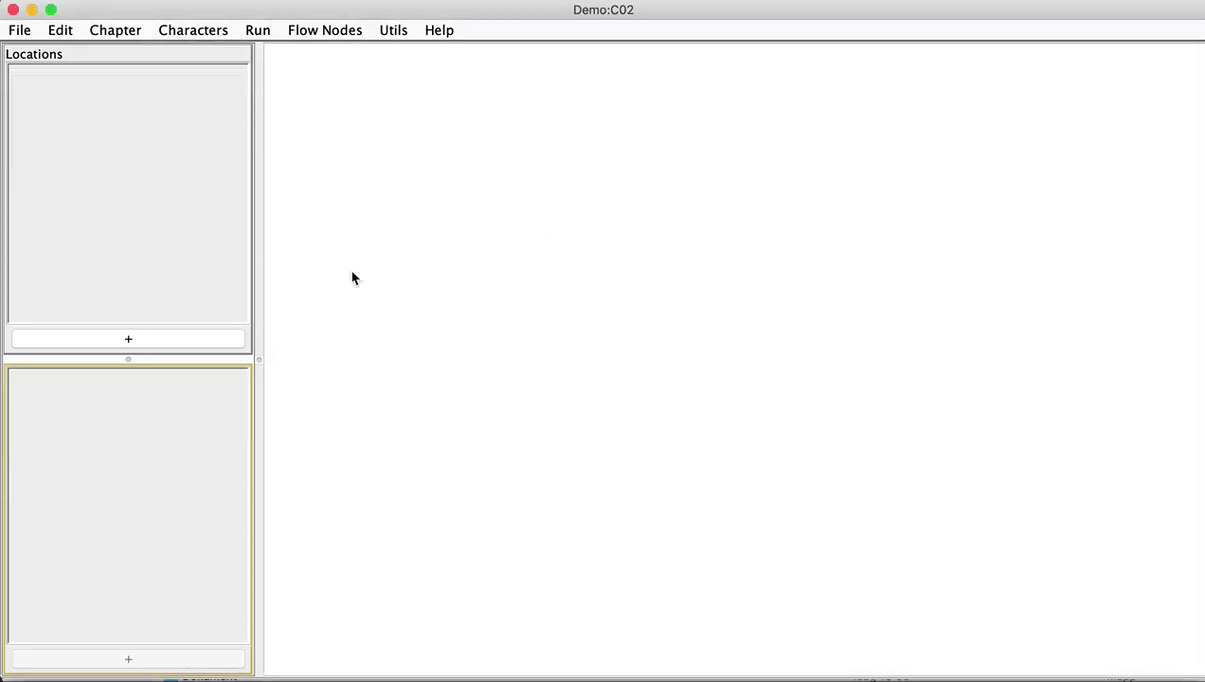
Step: Create a location named Endplace in the new chapter with Forest.png as its image
click(198, 343)
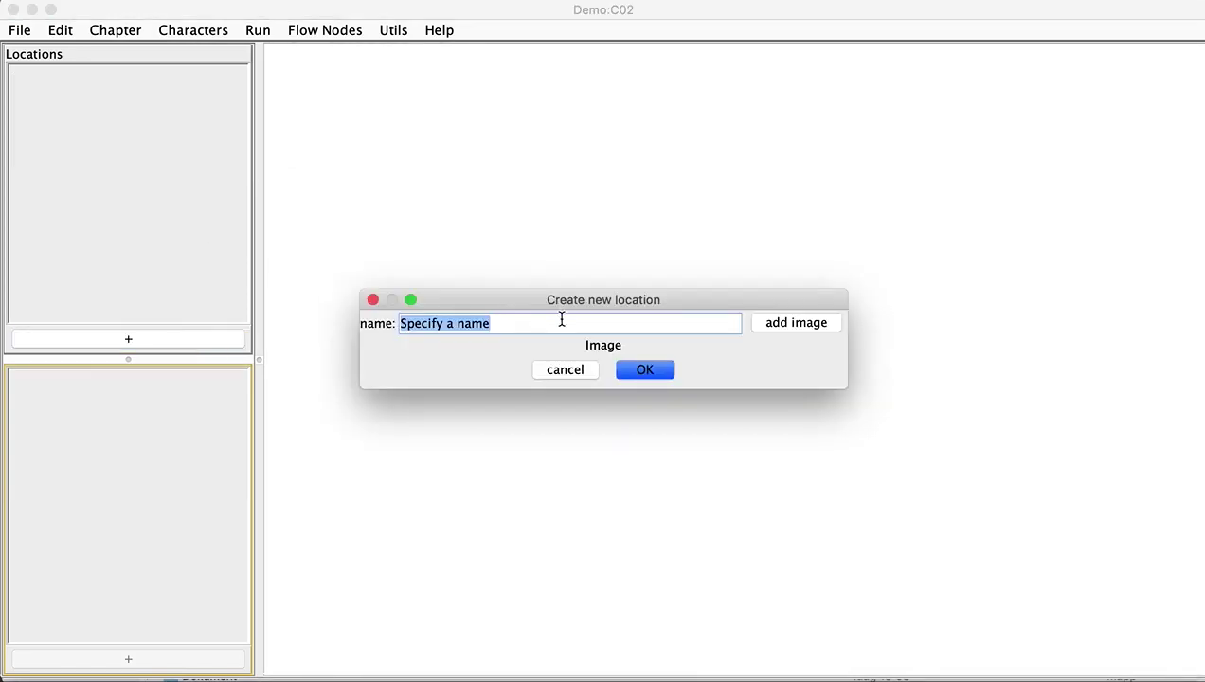
text(End)
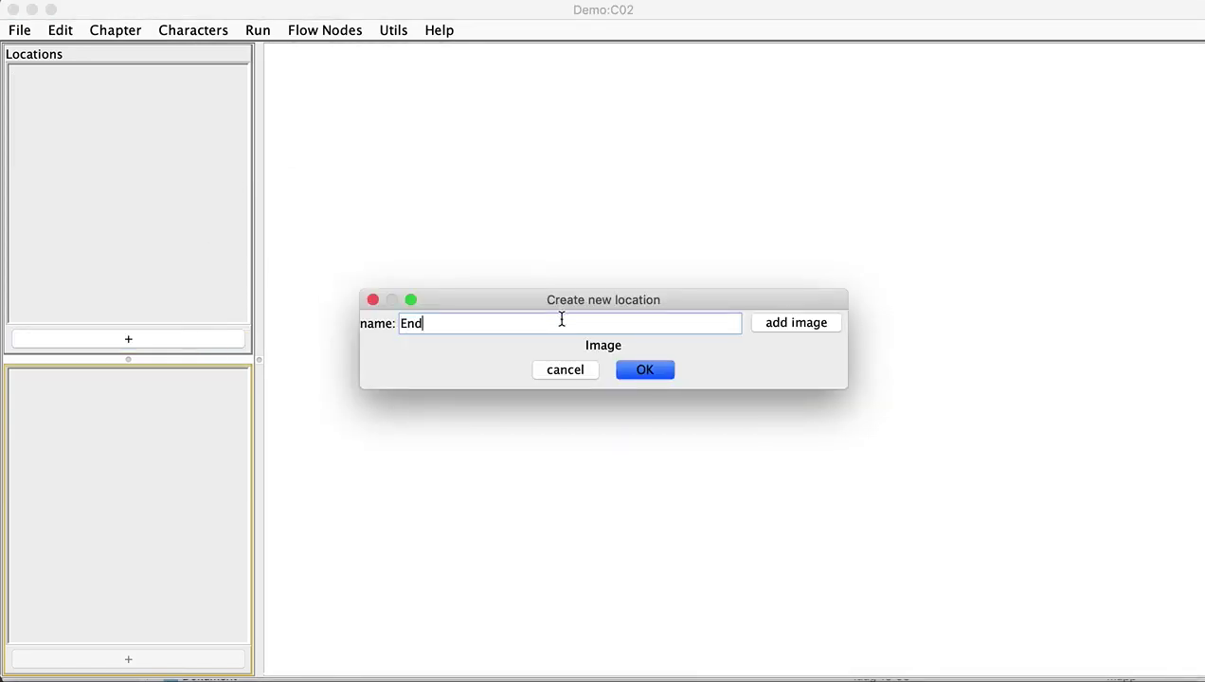
text(place)
click(805, 323)
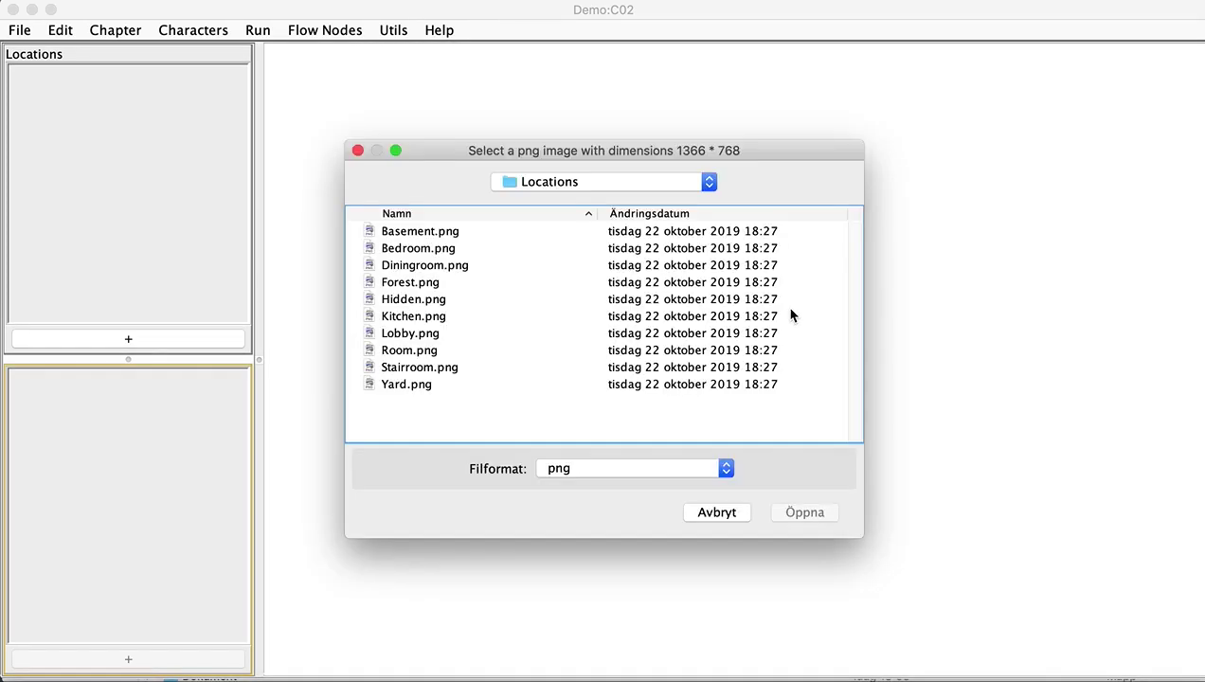
double_click(399, 284)
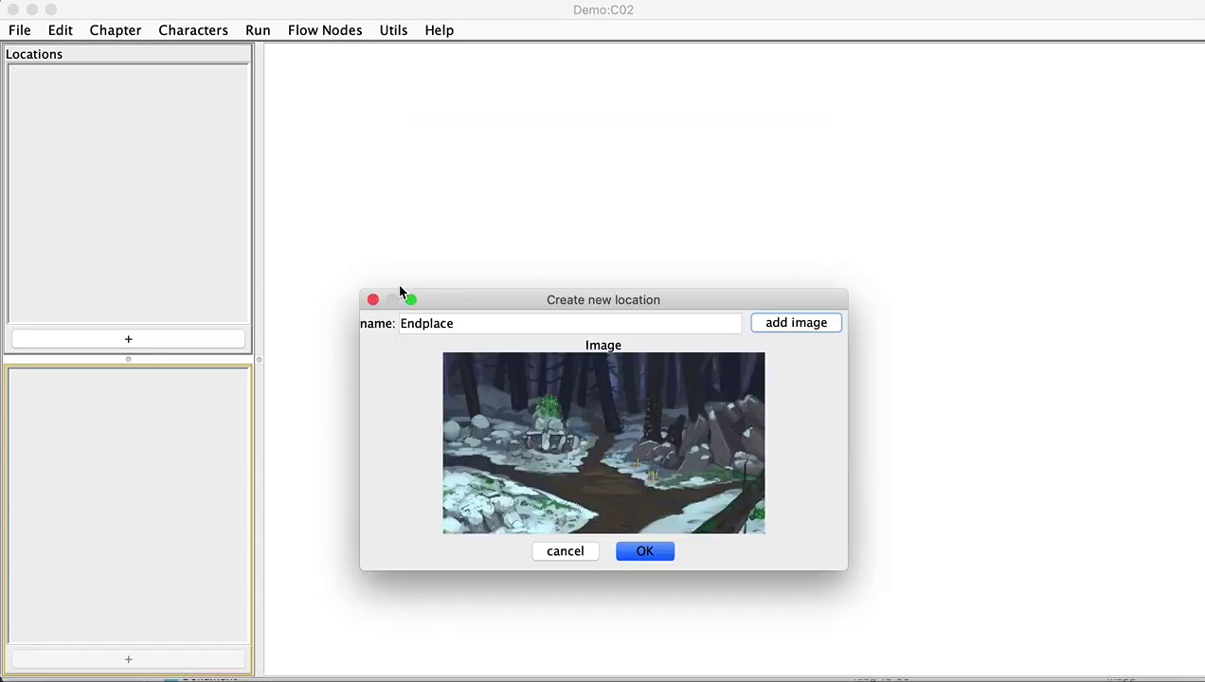
click(638, 553)
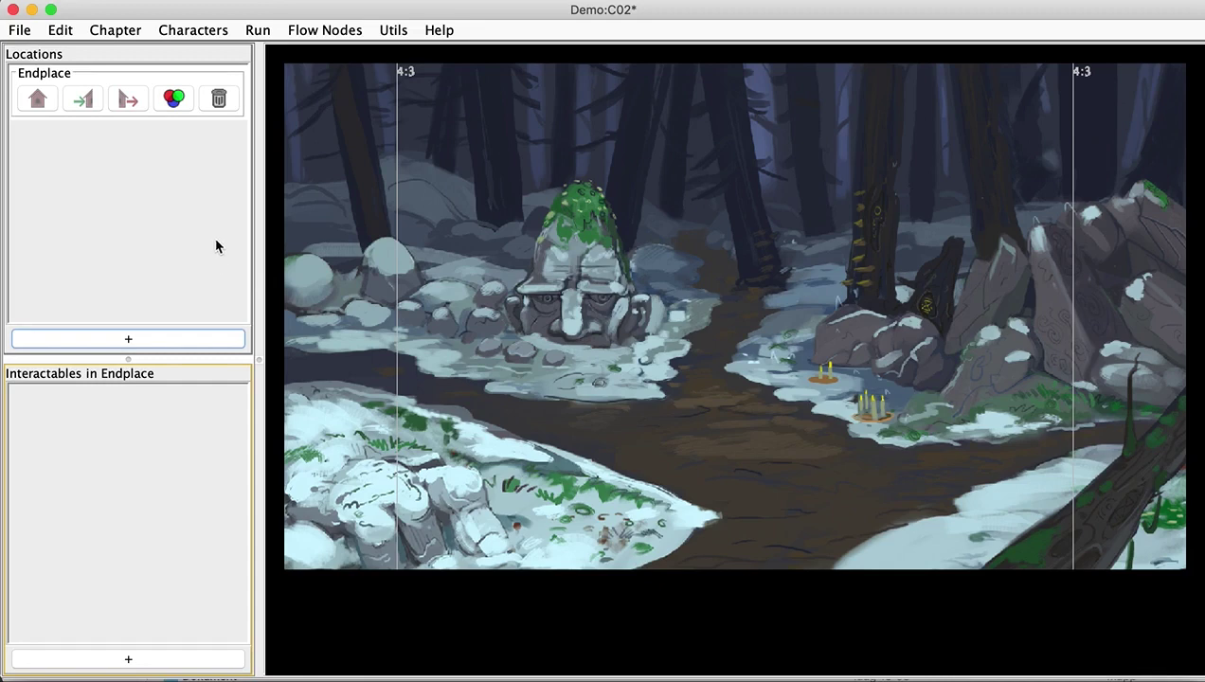
Step: Add an interactable named End to the Endplace location
click(78, 656)
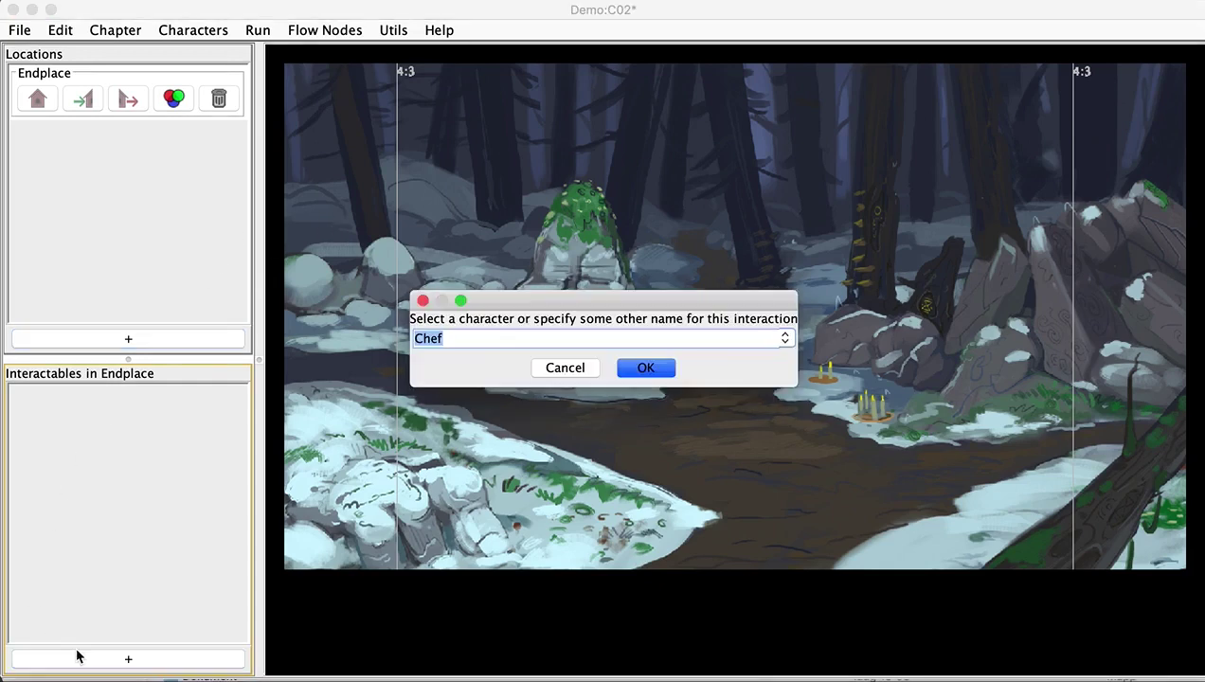
text(End)
click(642, 370)
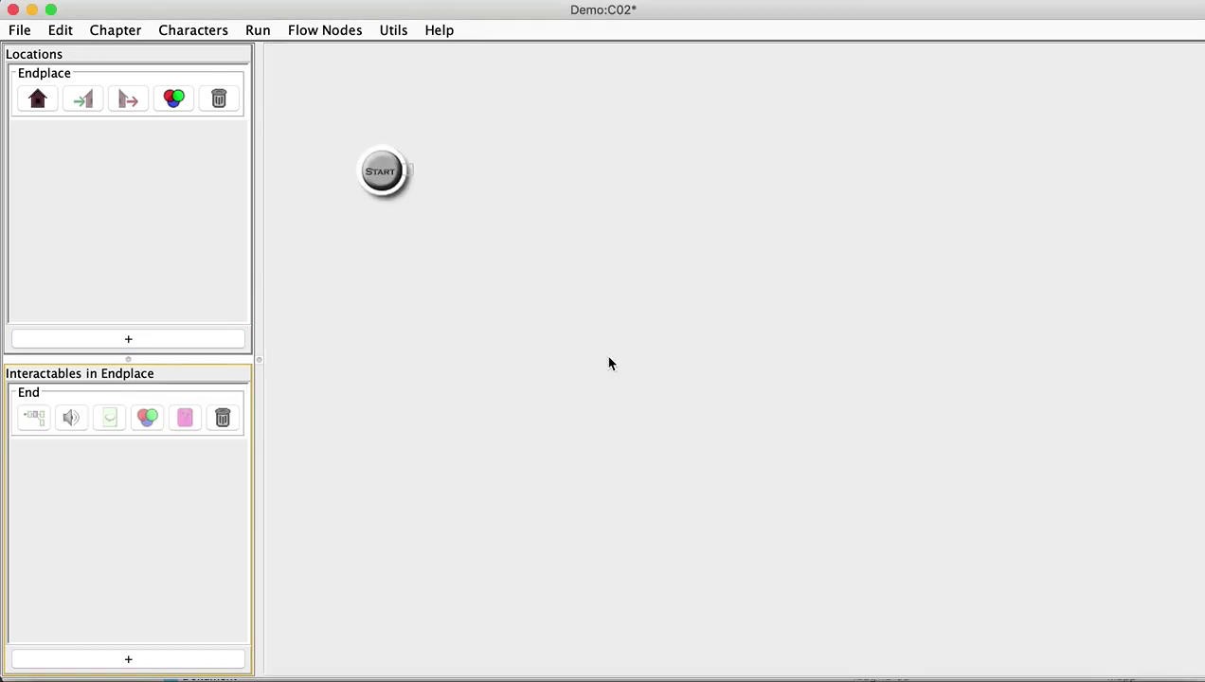
Step: Add an Act node linked from Start in End's flow, with Main's neutral inner line "This is the end."
right_click(489, 178)
click(525, 210)
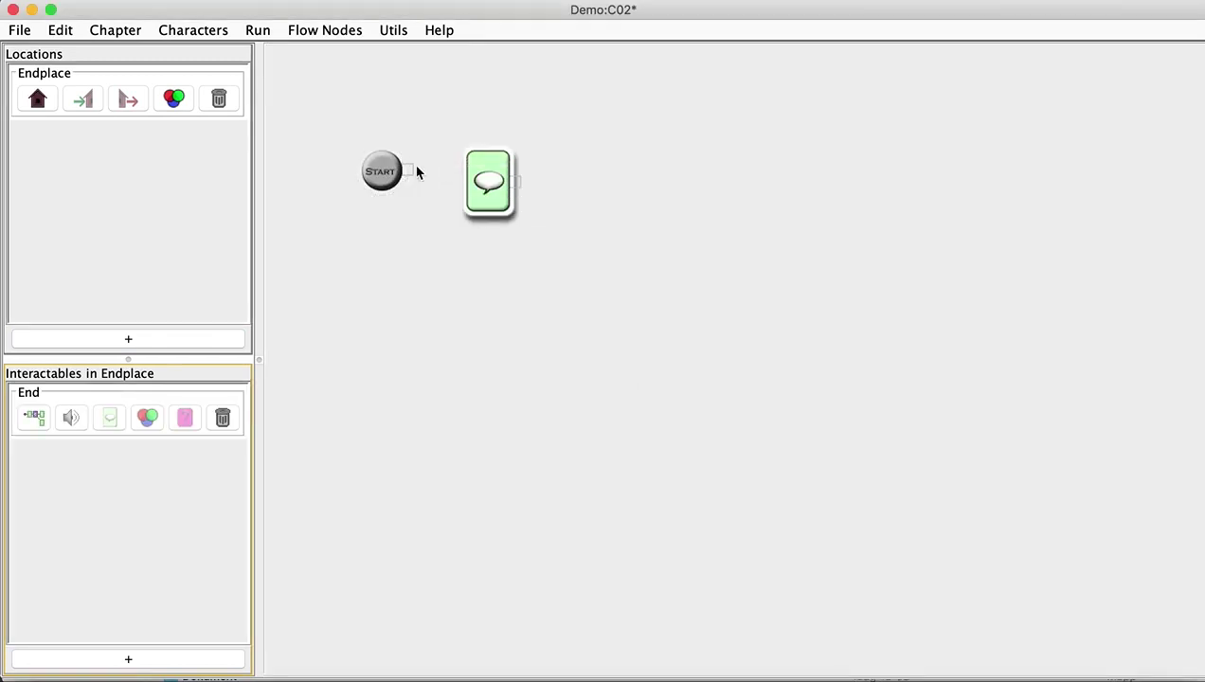
drag(409, 170, 481, 180)
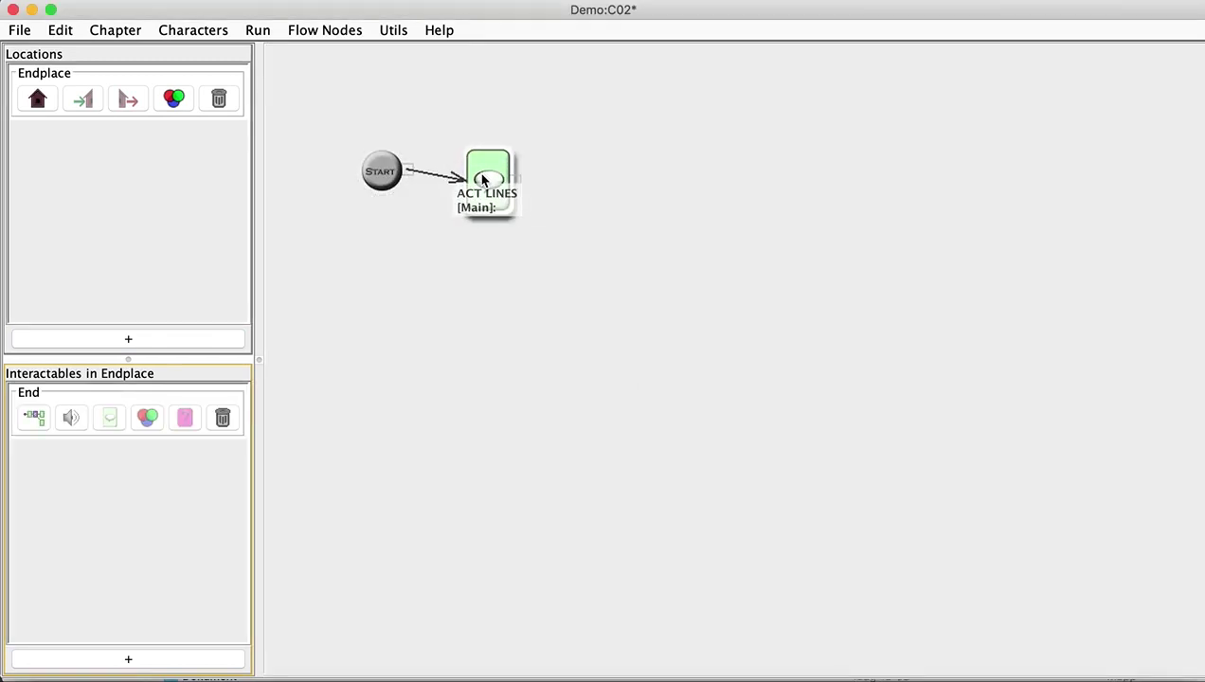
double_click(481, 180)
click(396, 219)
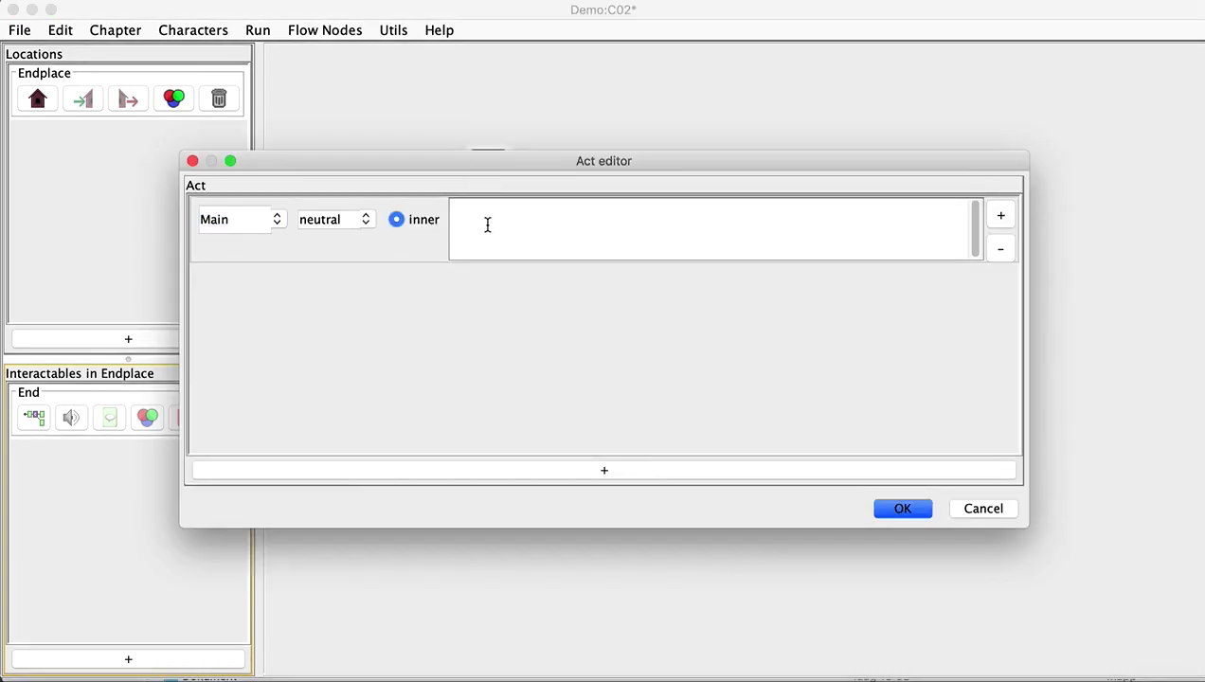
click(487, 225)
text(This is the end.)
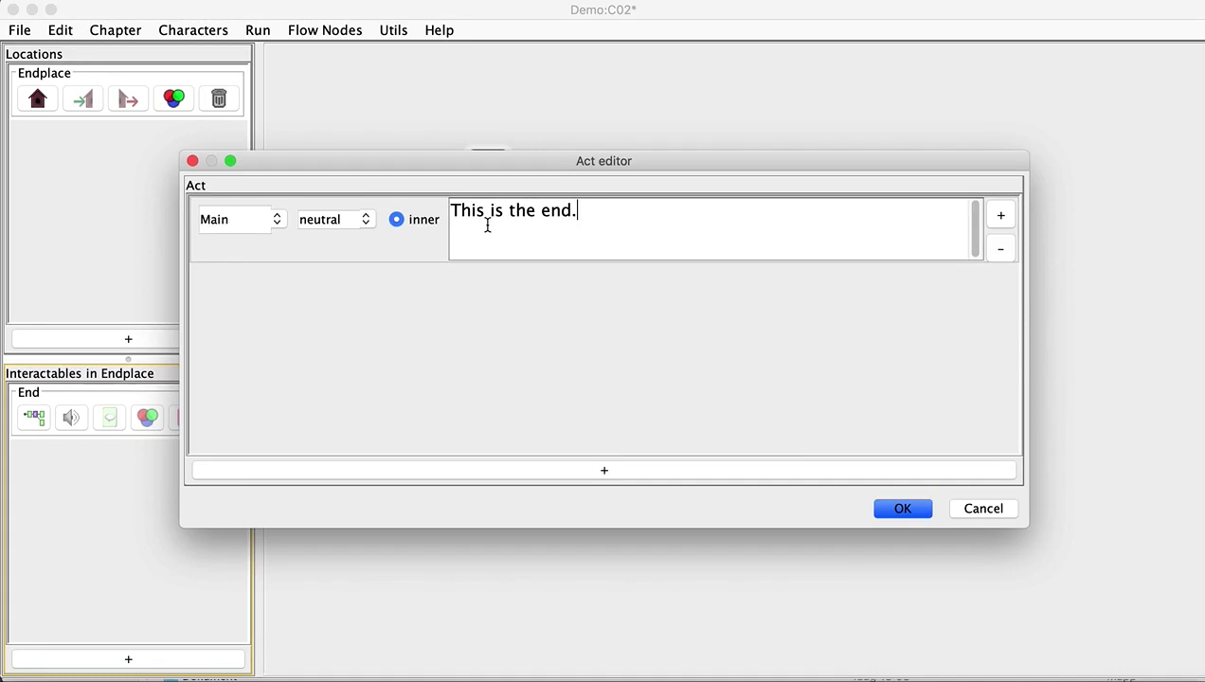
click(895, 513)
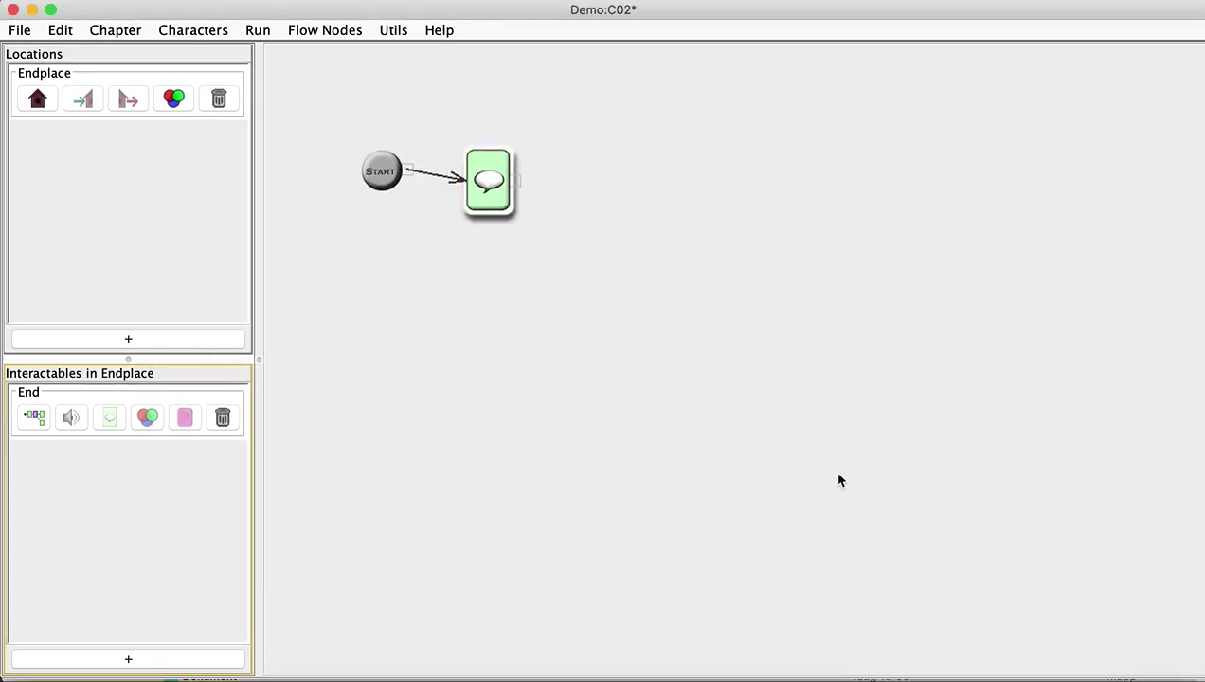
Step: Add a code node with the ChapterEnd function, linked from the Act node, and save the project
right_click(600, 213)
click(637, 381)
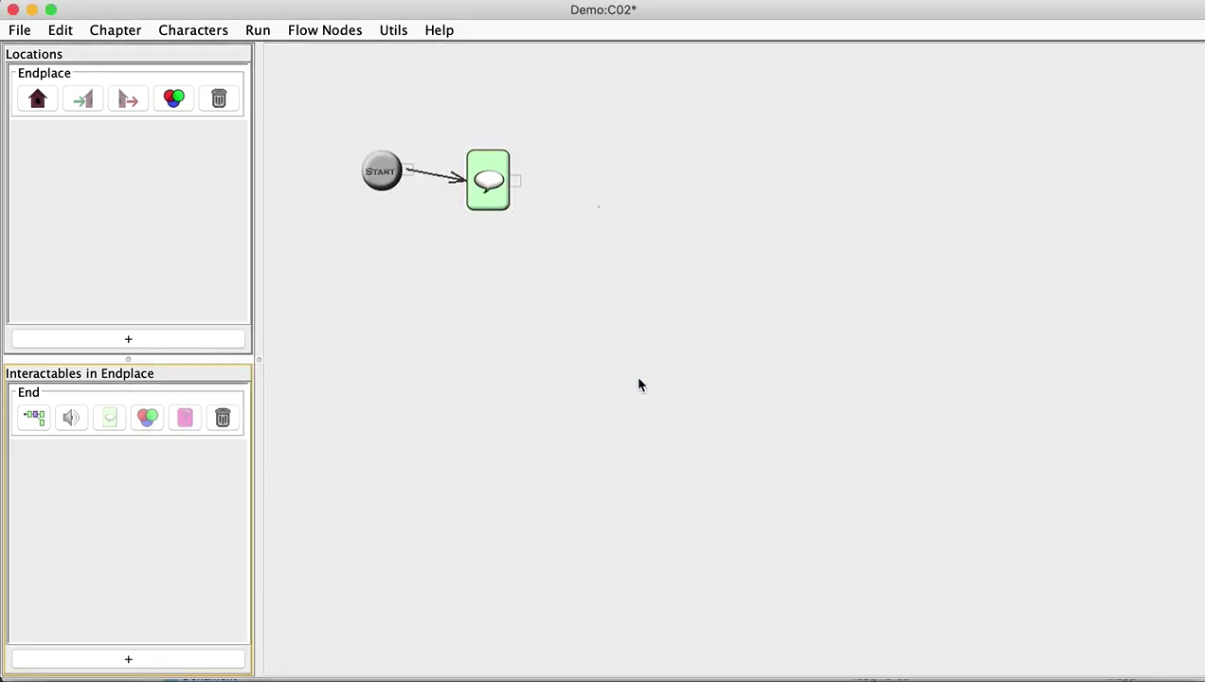
drag(516, 180, 597, 218)
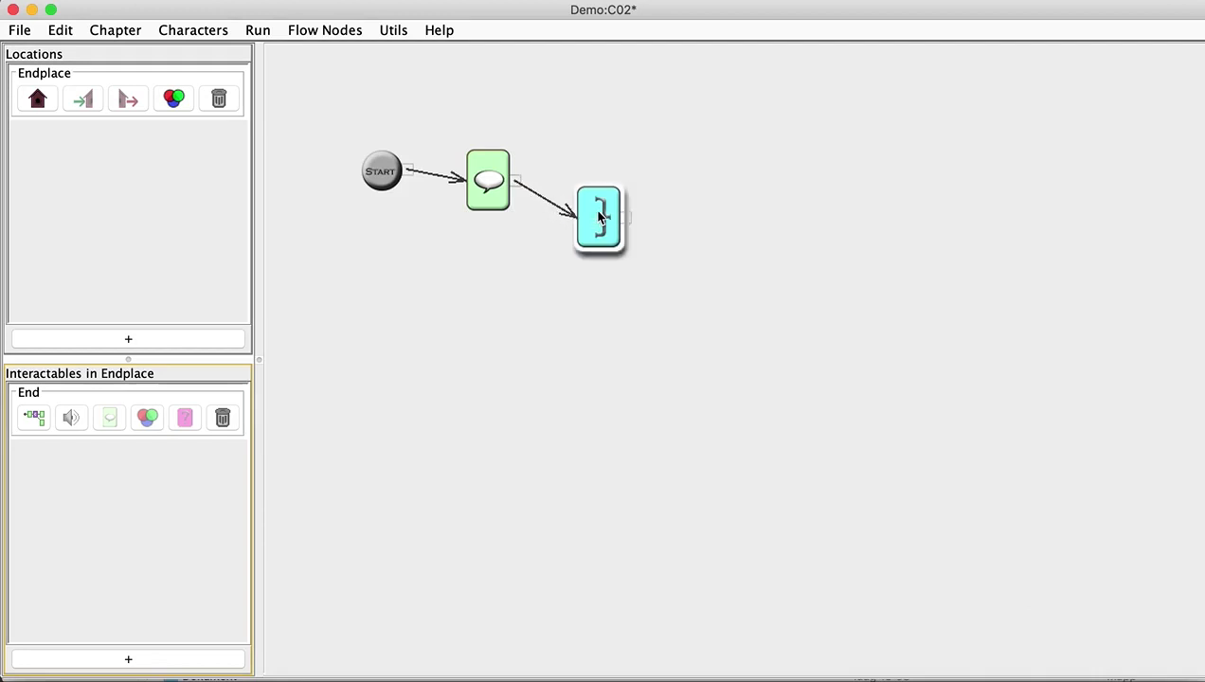
click(555, 328)
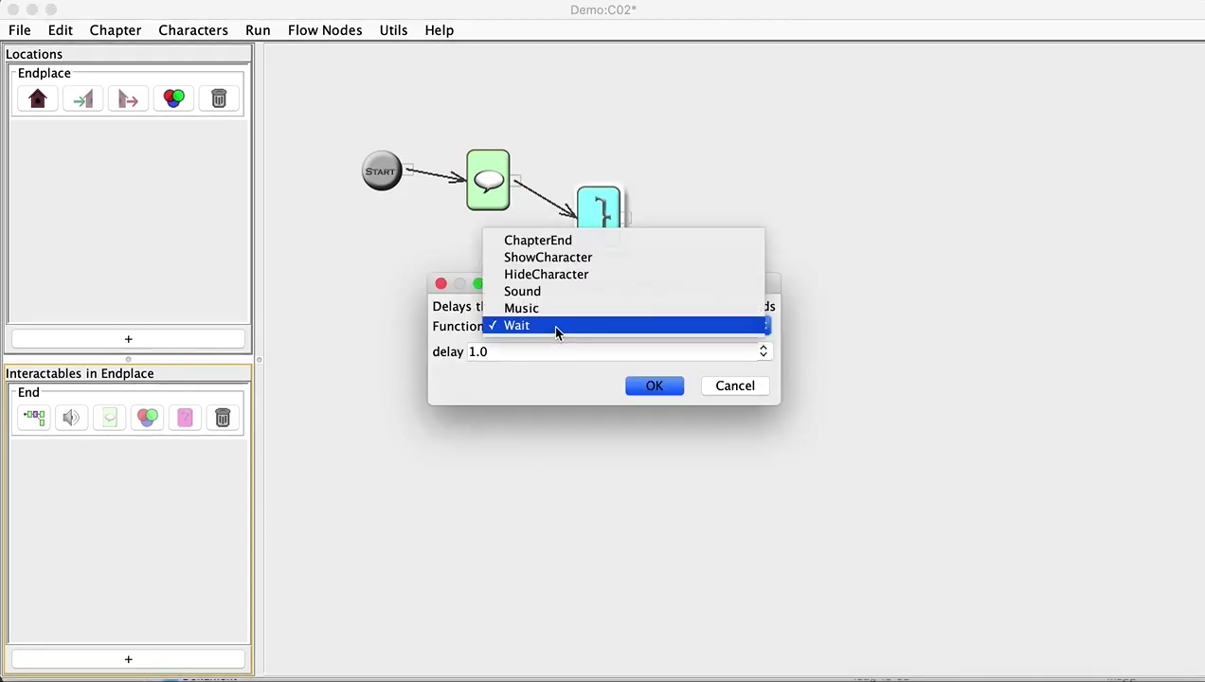
click(559, 240)
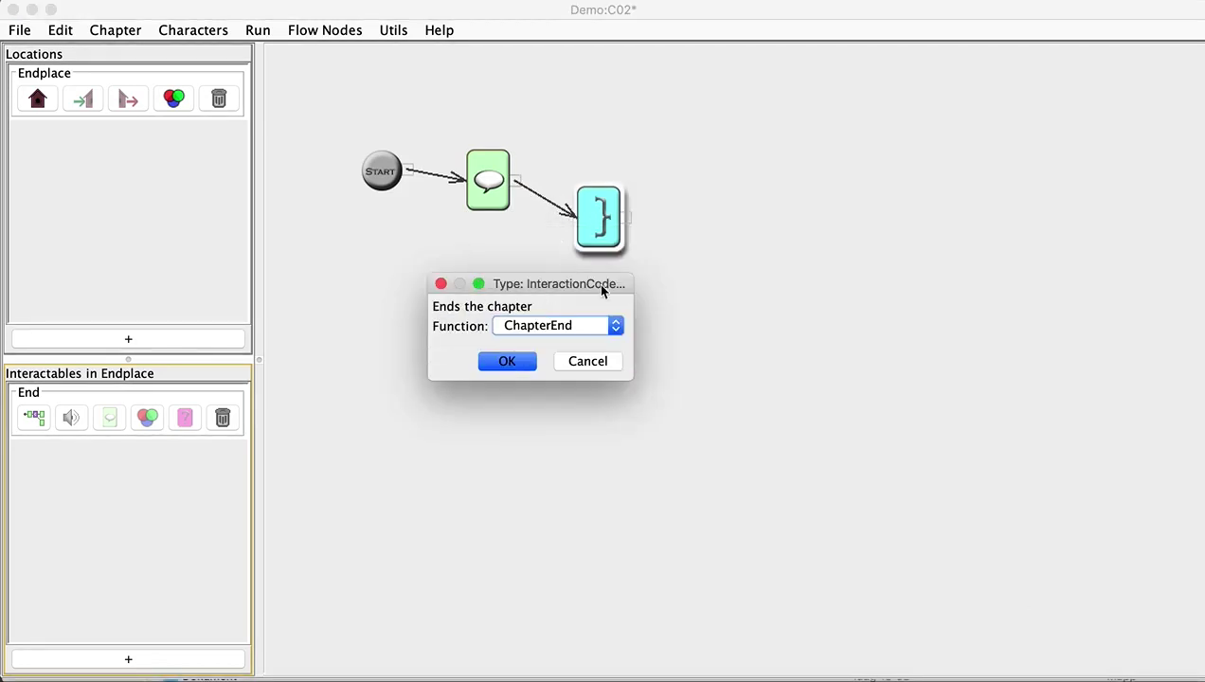
click(508, 361)
key(super+s)
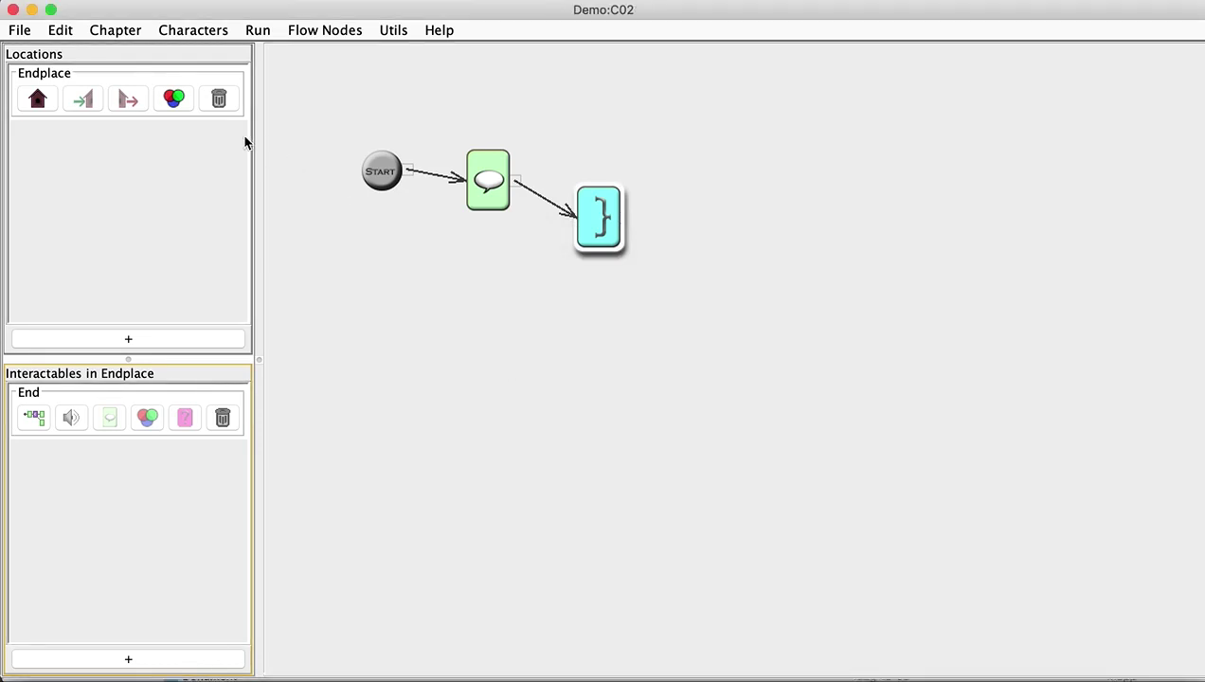
Step: Switch to chapter C01 and run the game from the Kitchen
click(107, 32)
click(92, 80)
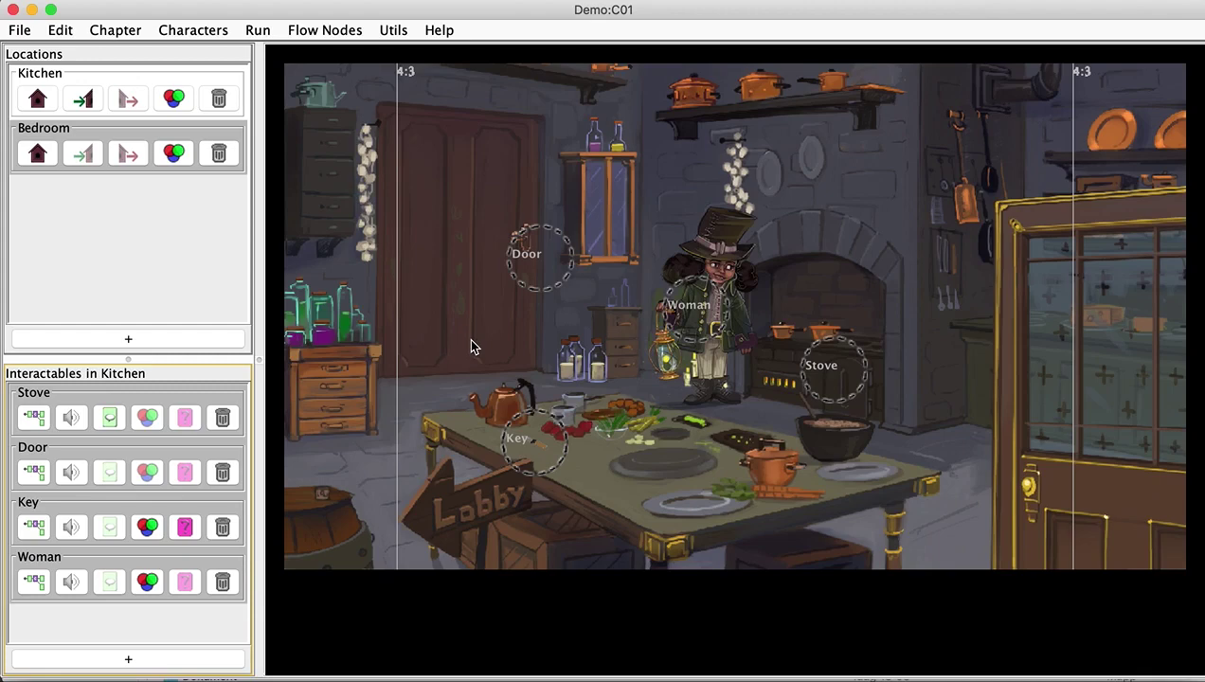
key(super+r)
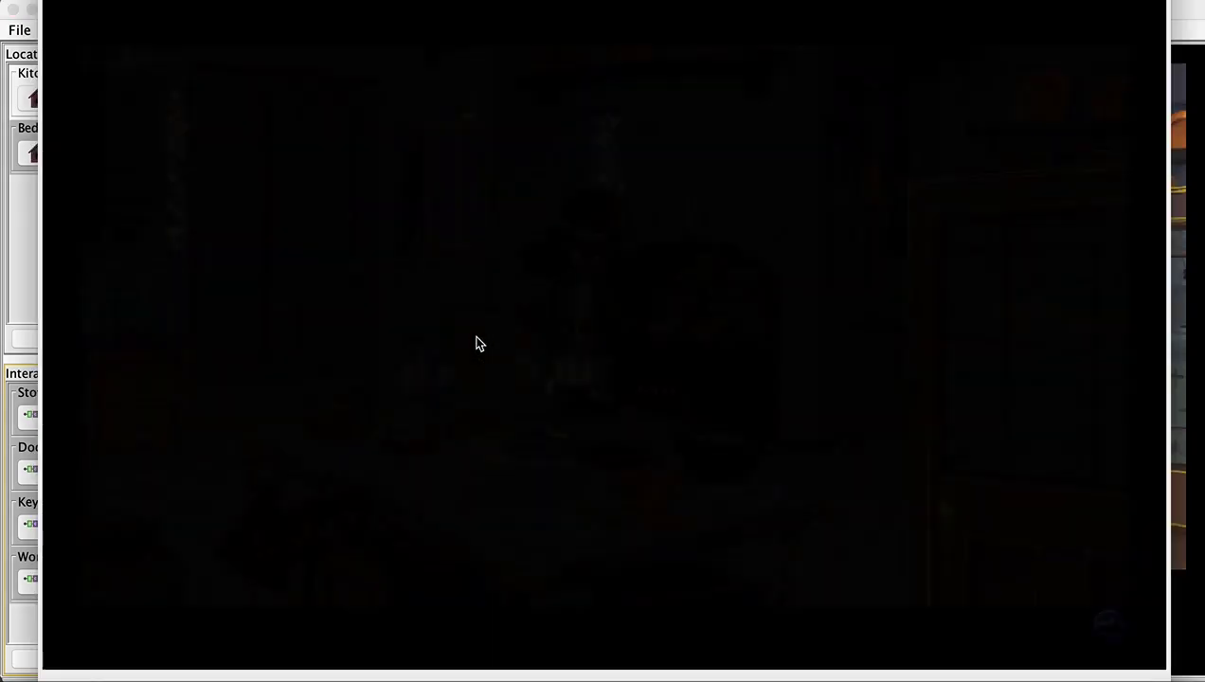
key(space)
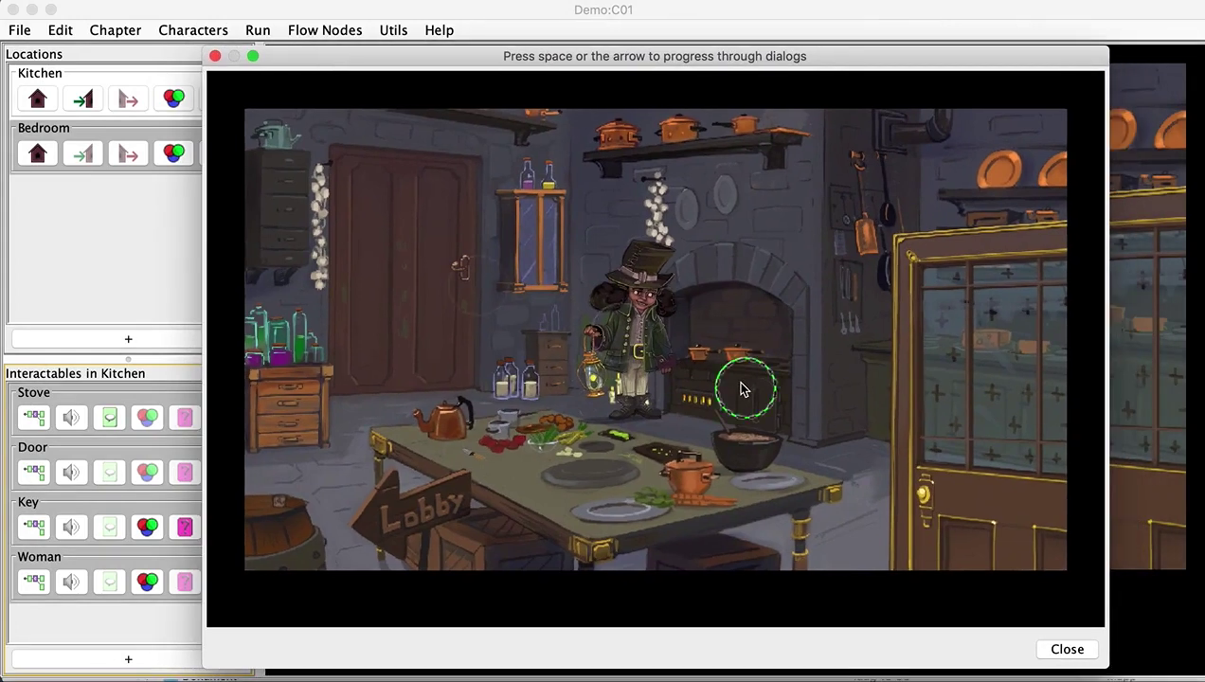
Step: Test the Stove conversation with the chef by asking "Who are you?" and ending with "Bye"
click(739, 384)
key(space)
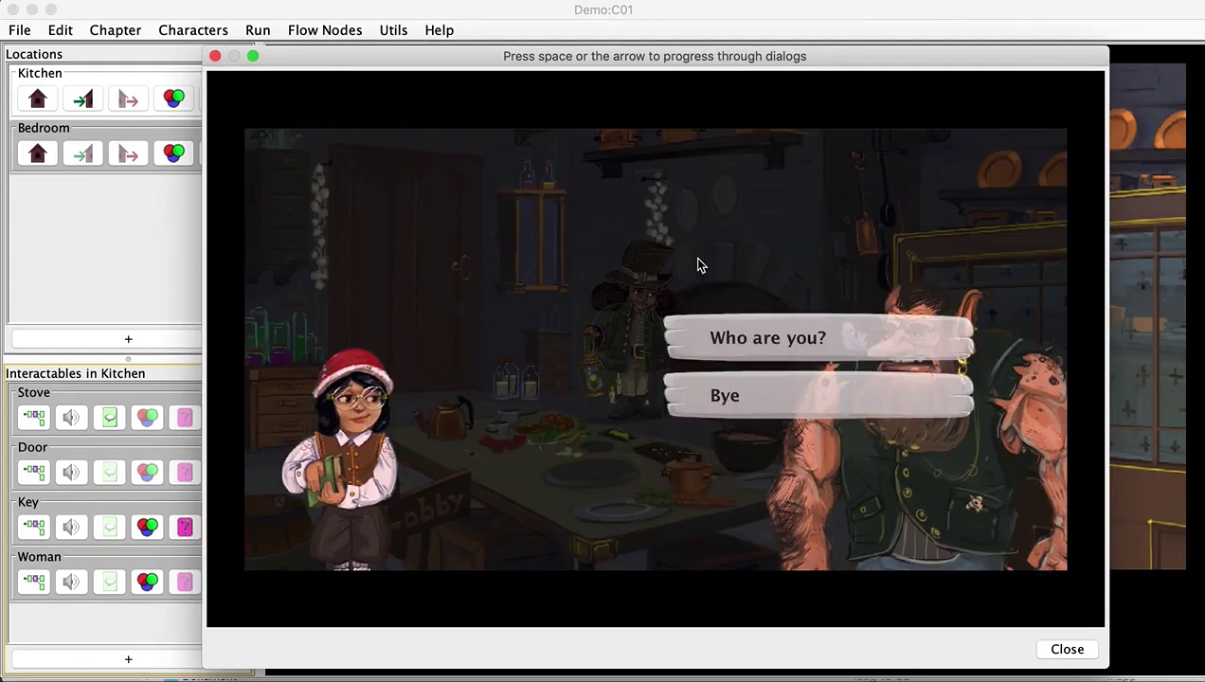
click(752, 338)
key(space)
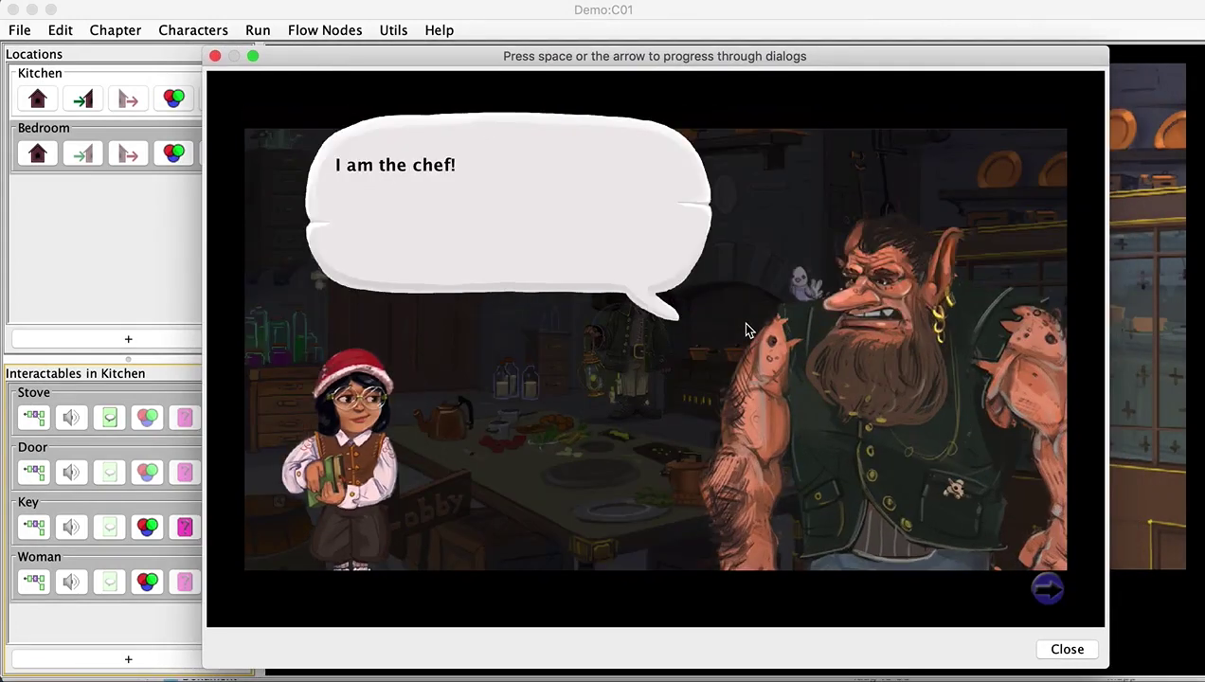
key(space)
click(768, 412)
key(space)
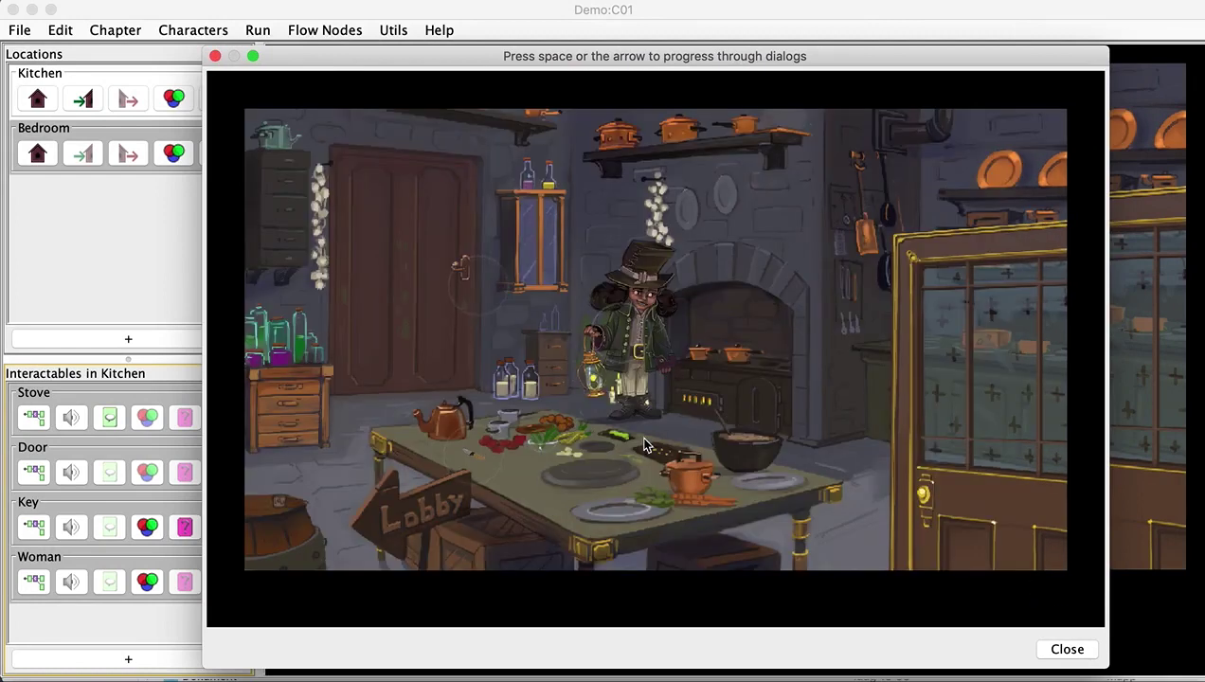
Step: Take the key in the running game by answering "Yes", and go through the kitchen door to the Bedroom
click(474, 455)
key(space)
key(space)
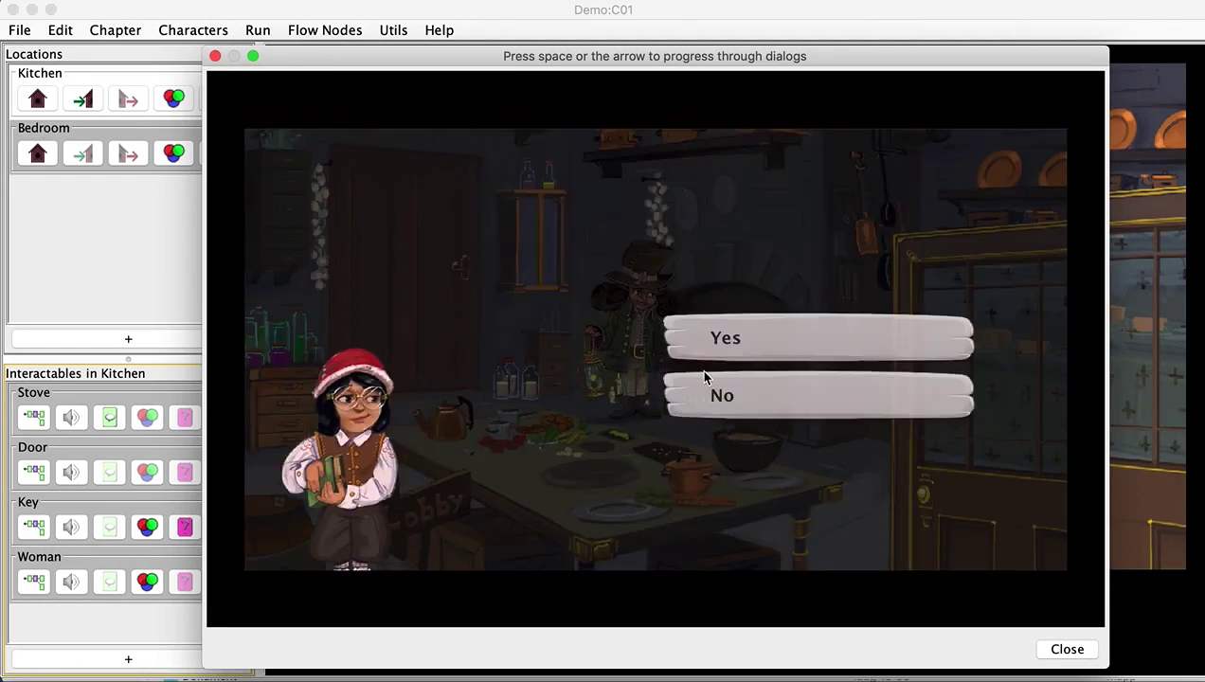
click(702, 338)
key(space)
click(464, 294)
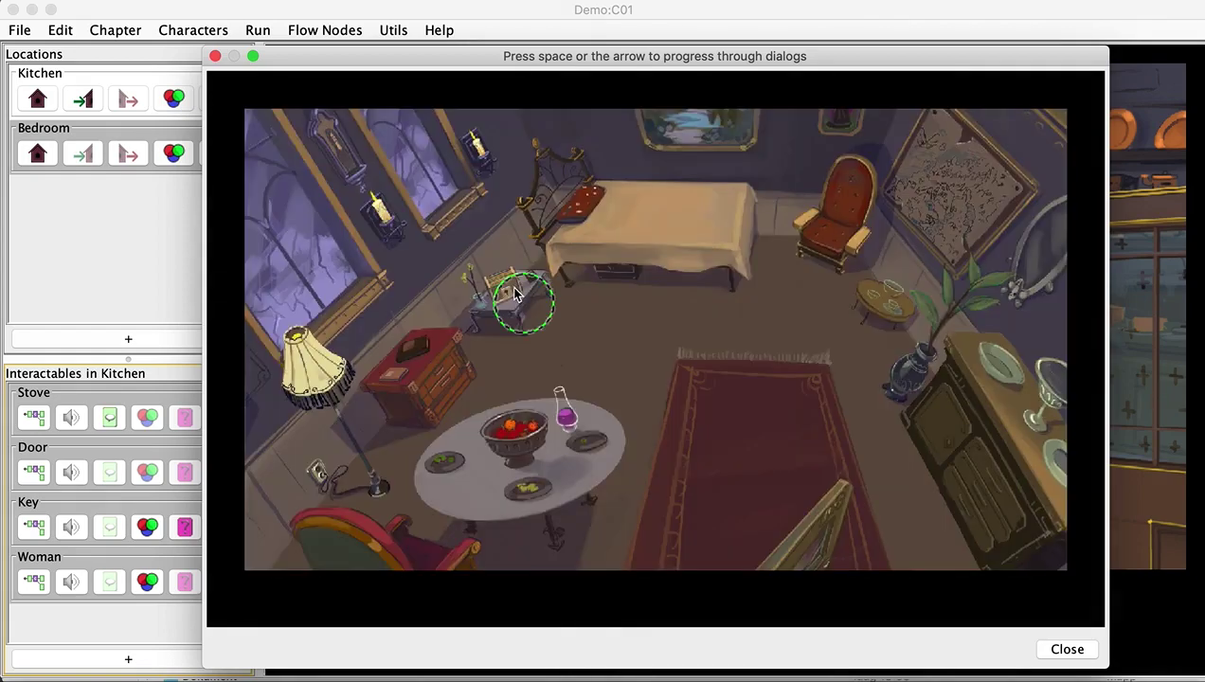
Step: Finish the chapter at the Bedroom's Box, continue into the second chapter, trigger its End interactable, and close the game
click(515, 294)
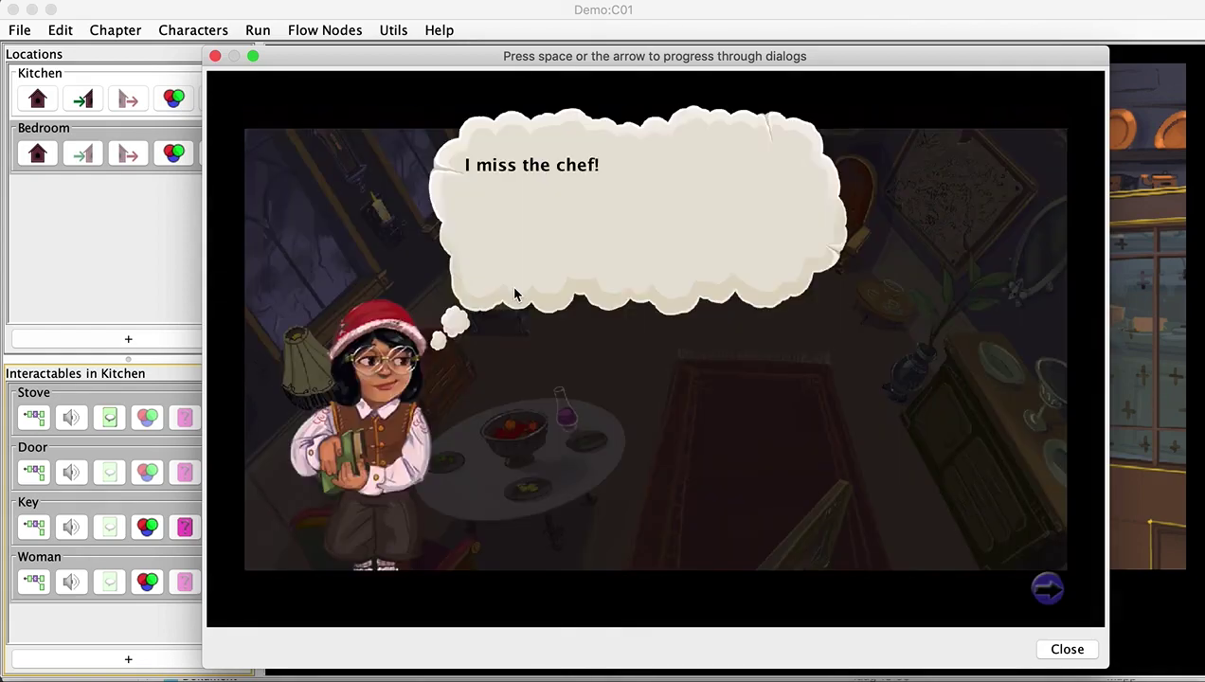
key(space)
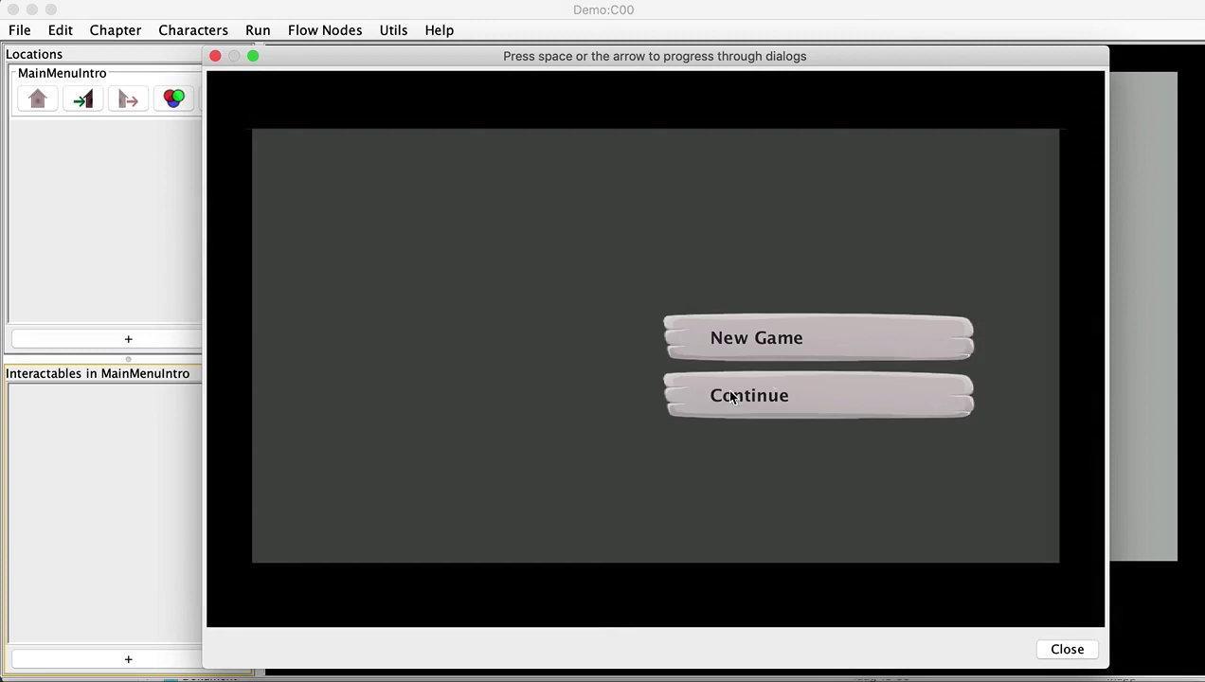
click(799, 406)
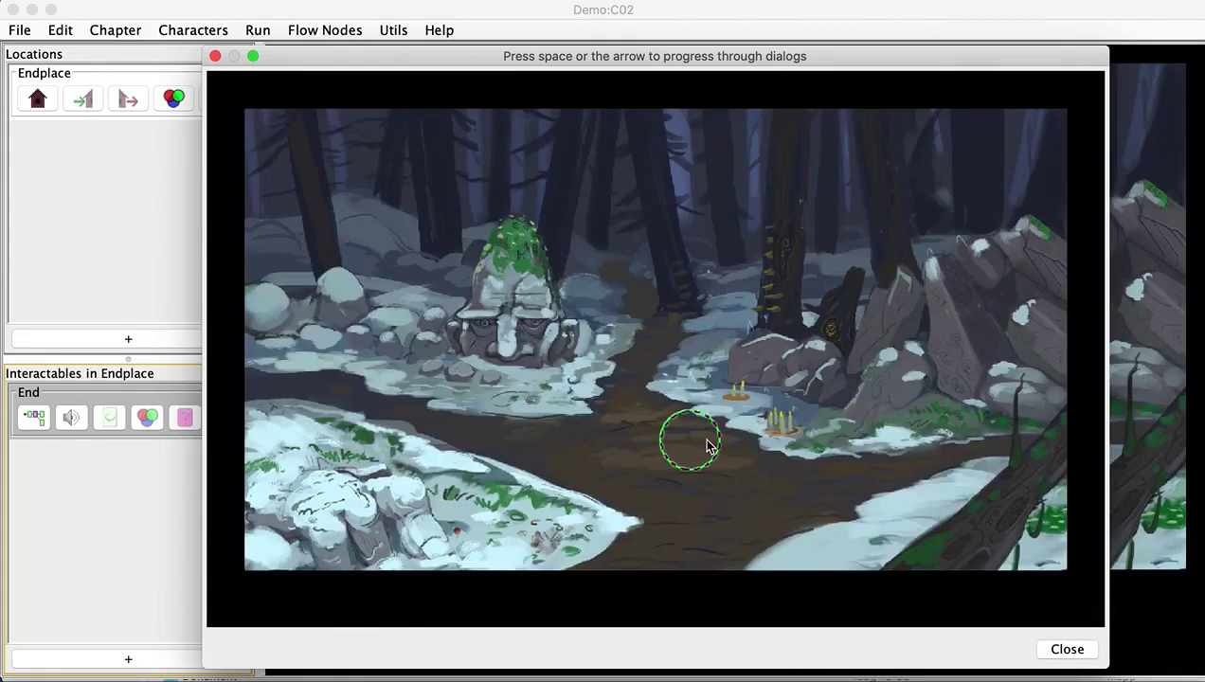
click(706, 449)
key(space)
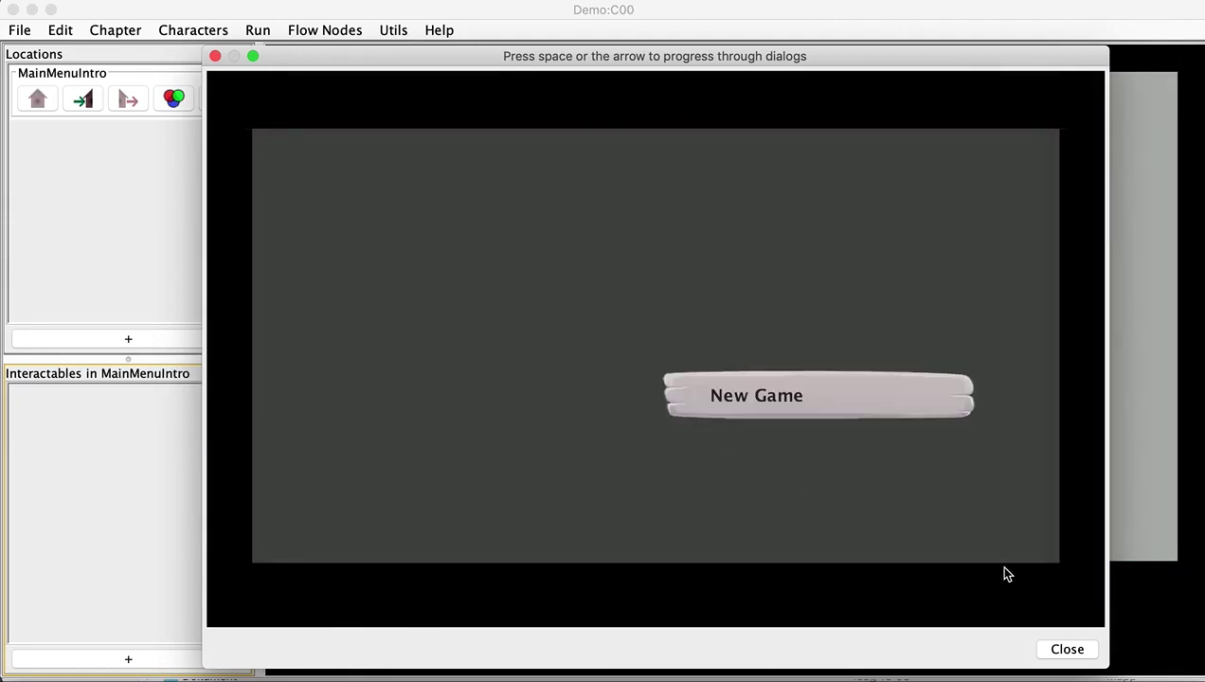
click(1065, 650)
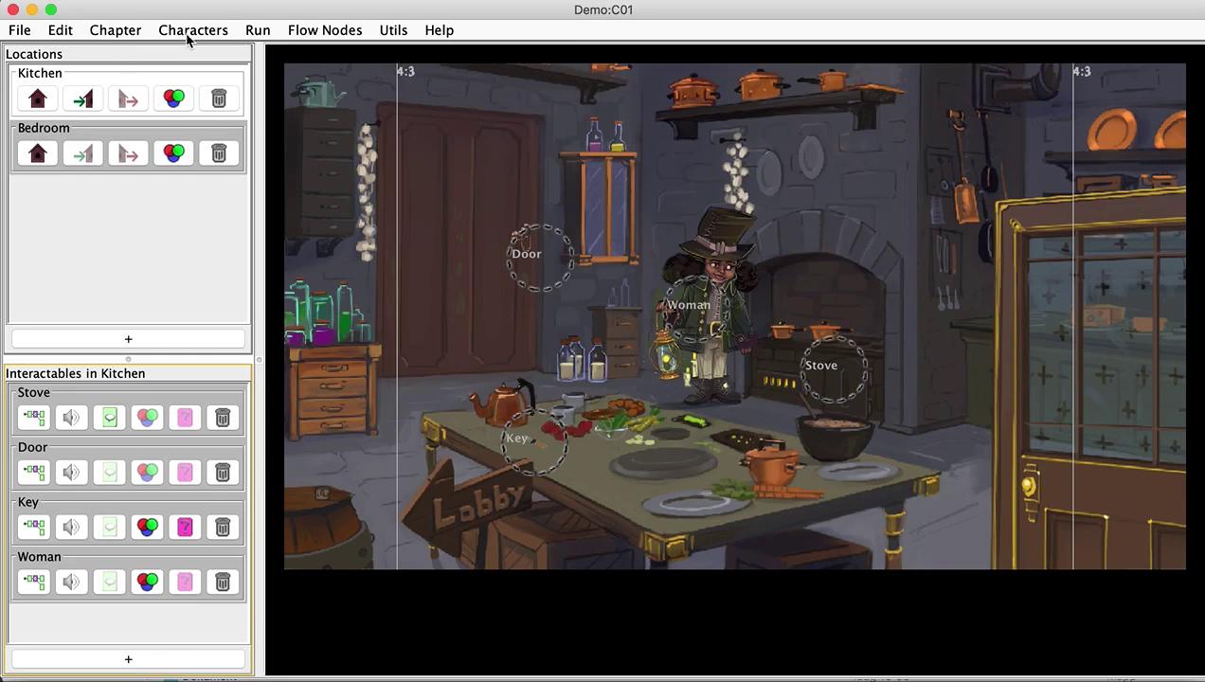
Step: Open chapter C02, generate its missing TTS, and run the game to test the End interactable
click(125, 31)
click(130, 102)
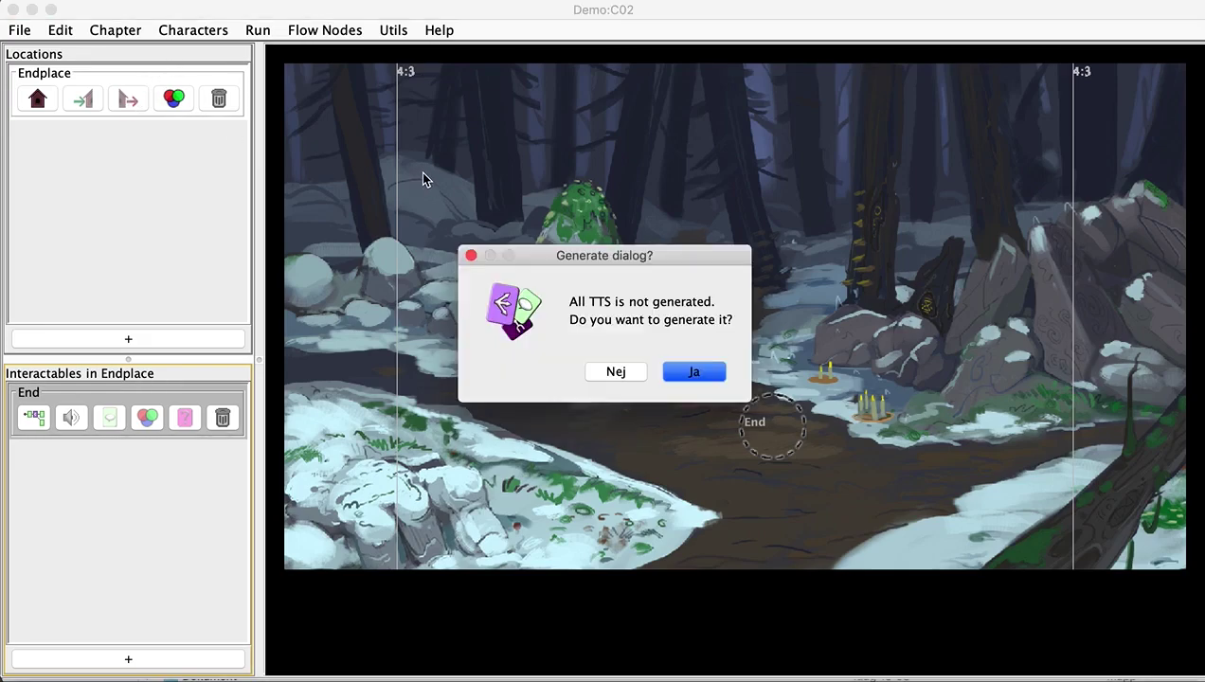
click(694, 377)
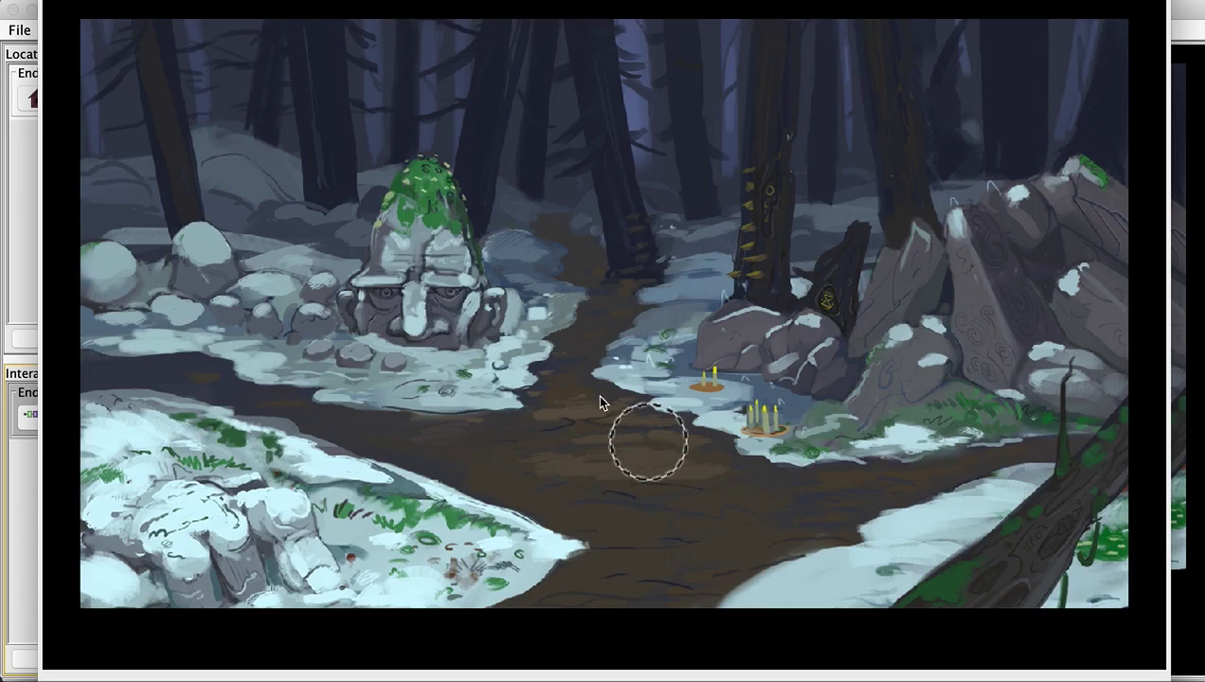
click(632, 440)
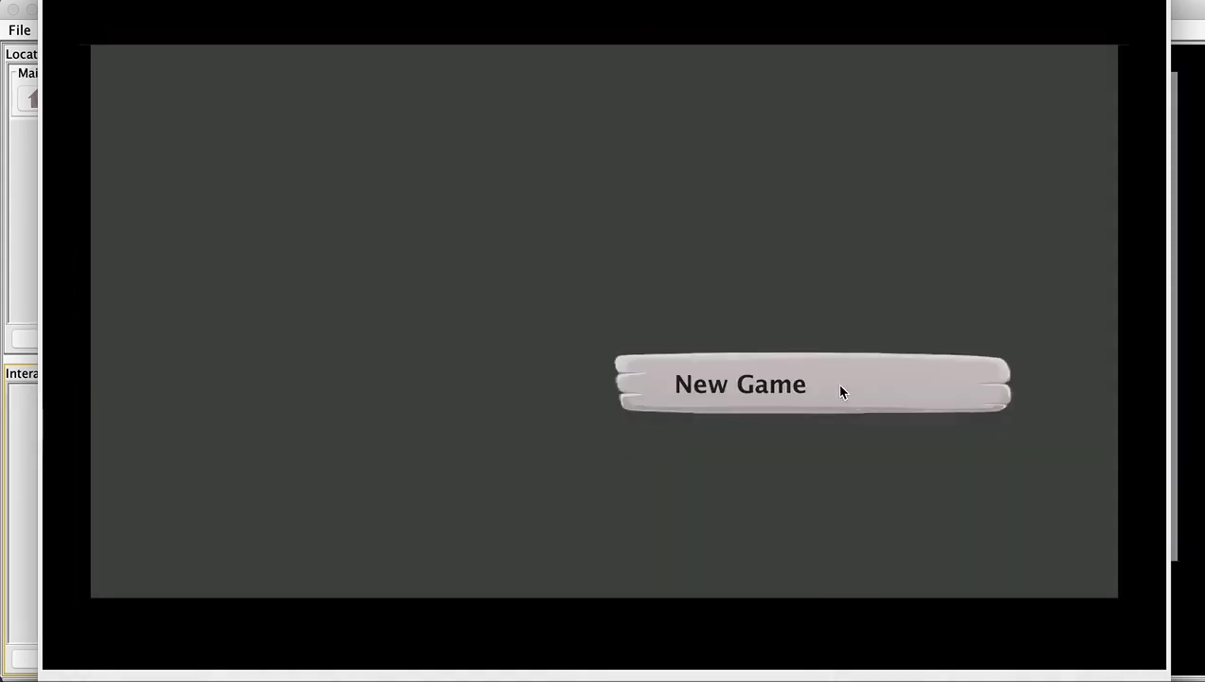
click(709, 379)
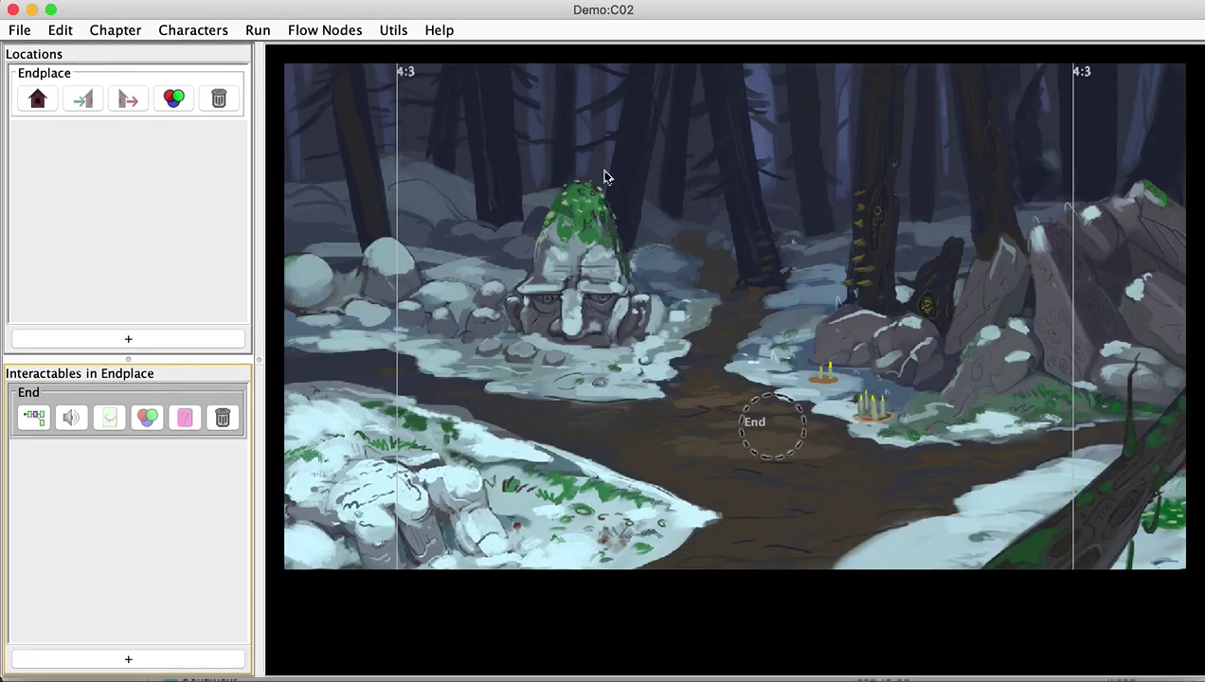
Step: Rename the game to TestGame
click(140, 32)
mouse_move(71, 33)
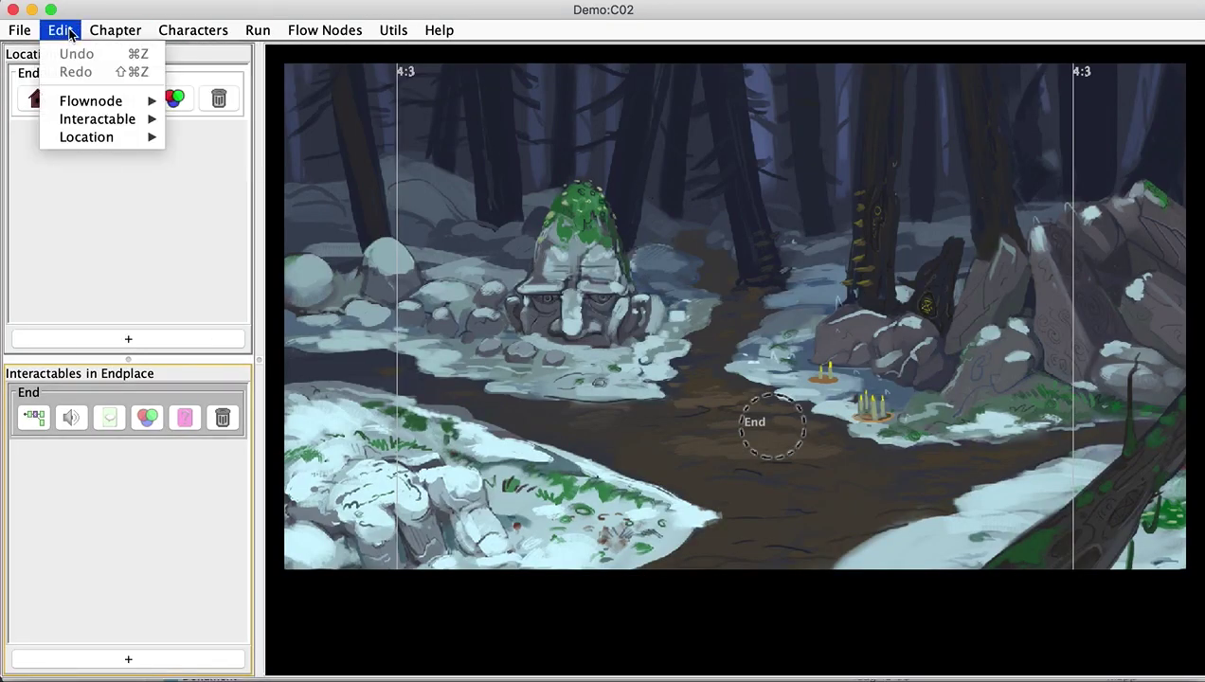
mouse_move(33, 33)
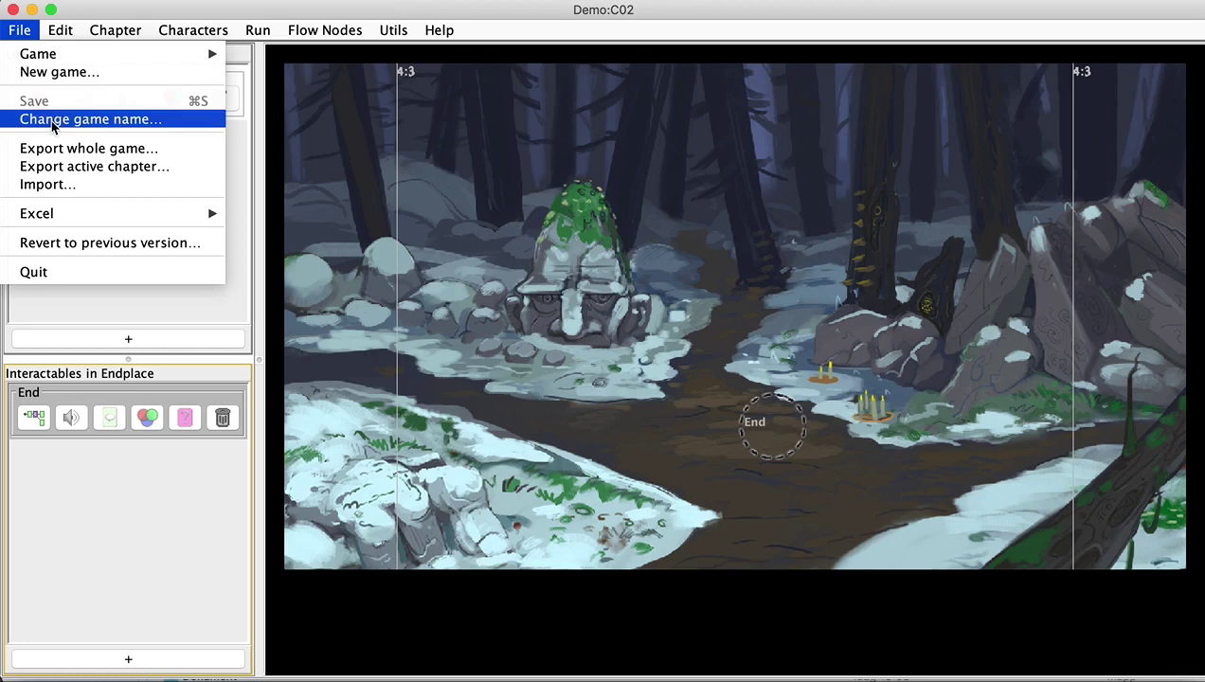
click(53, 124)
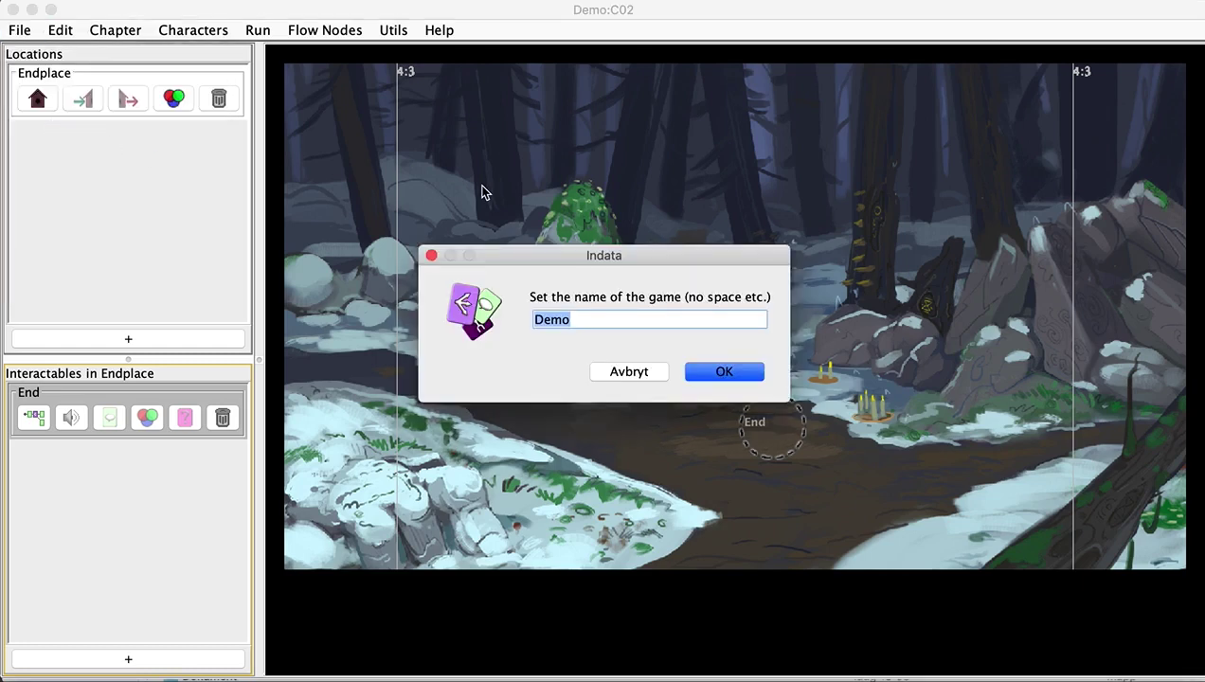
text(TestGame)
key(Return)
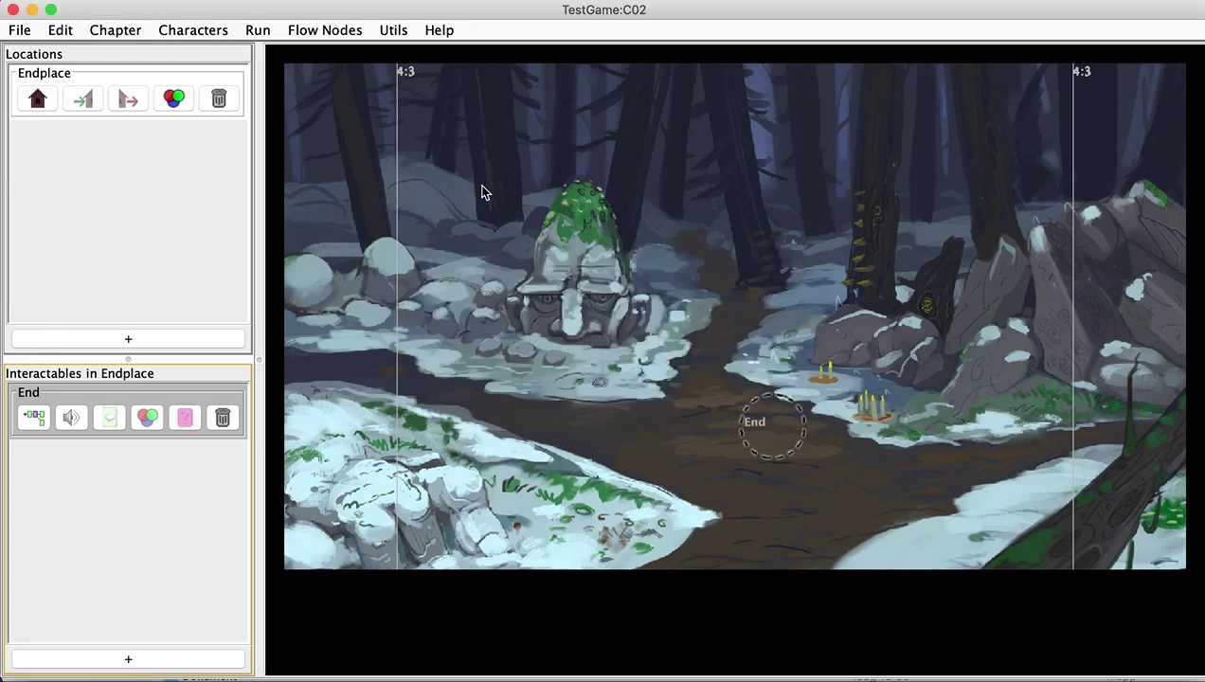
Step: Export the whole game as TestGame.inc into the user's home folder
click(19, 30)
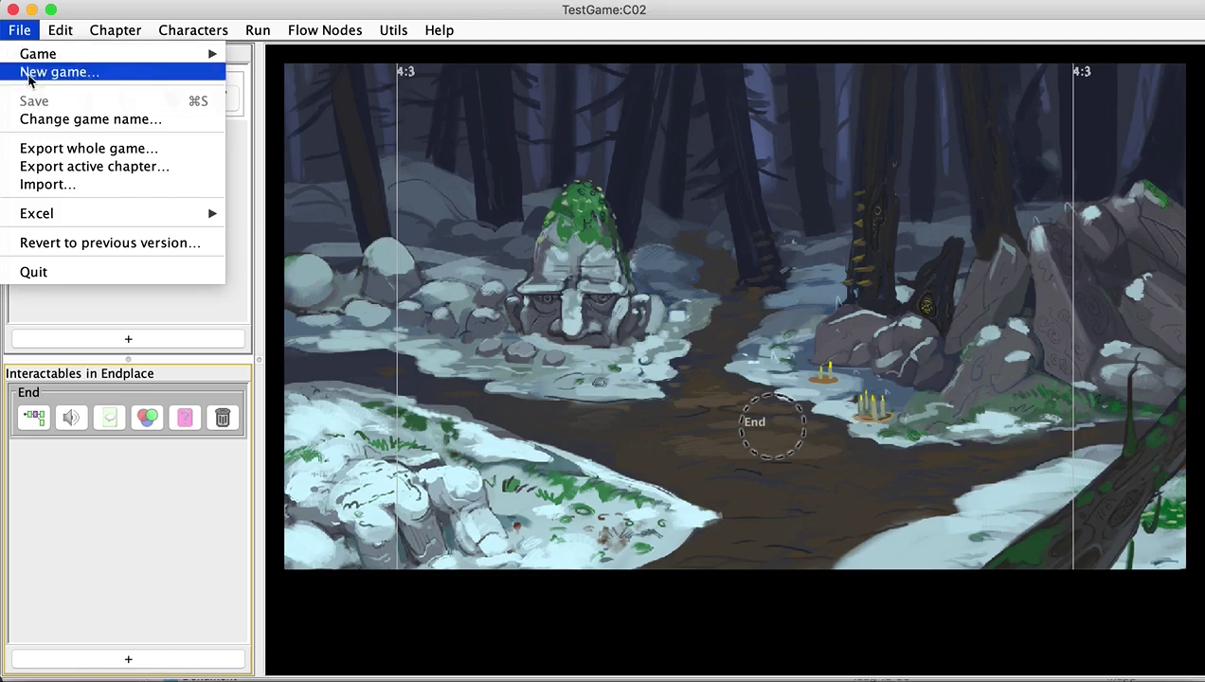
click(106, 149)
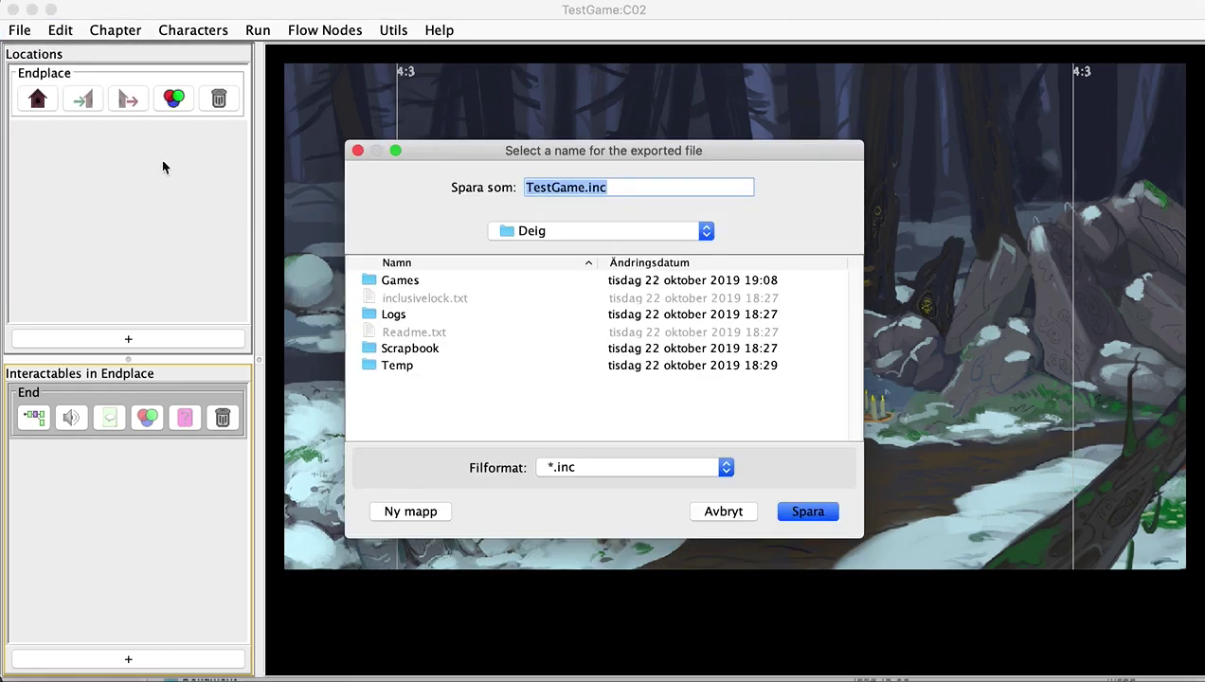
click(556, 234)
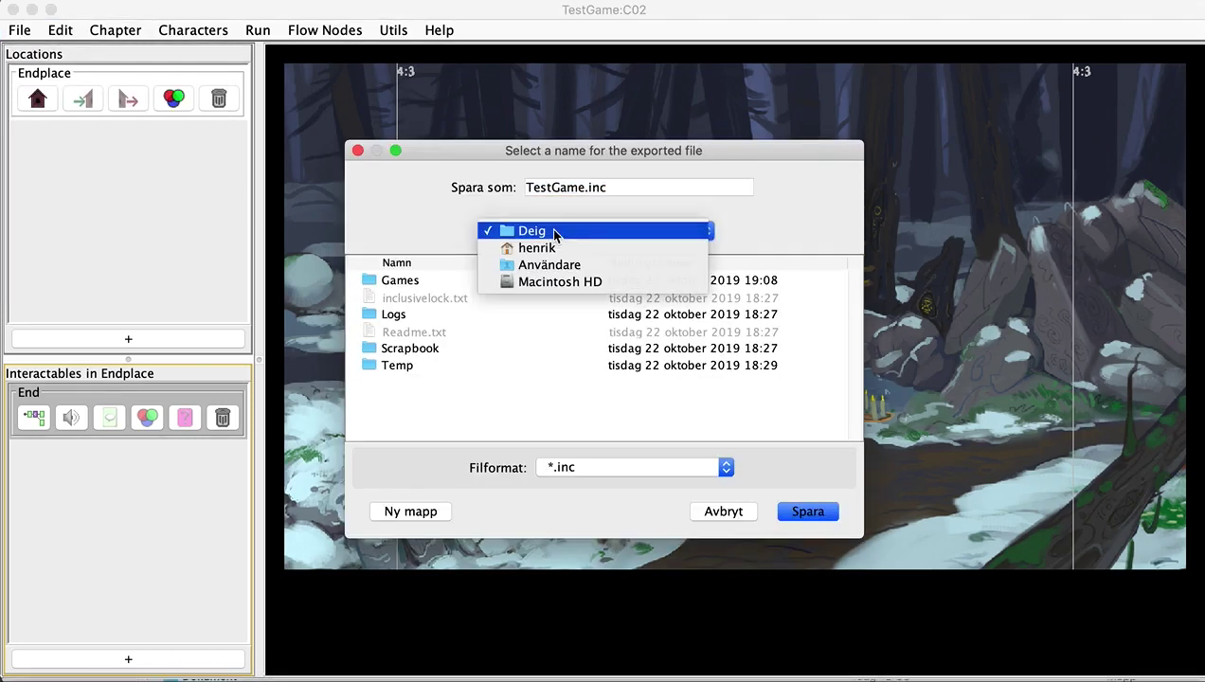
click(553, 250)
click(814, 513)
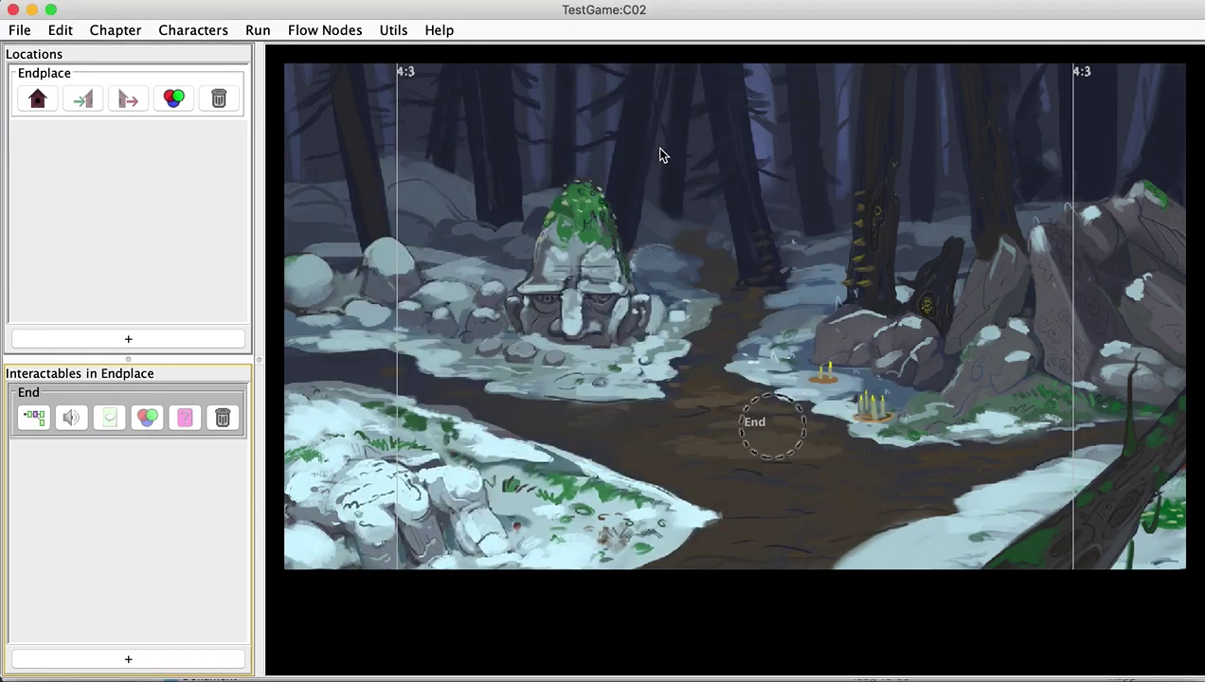
Step: Examine where the variables talkedToChef and haveKey are set and used in chapter C01
click(396, 30)
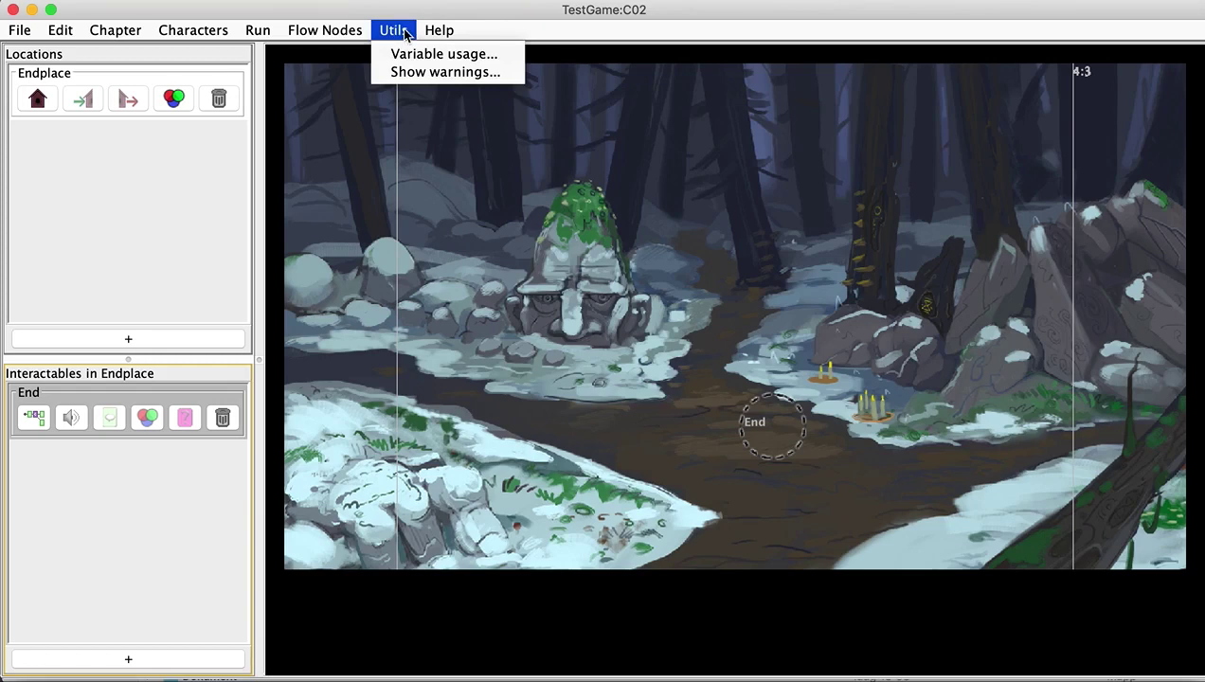
click(409, 57)
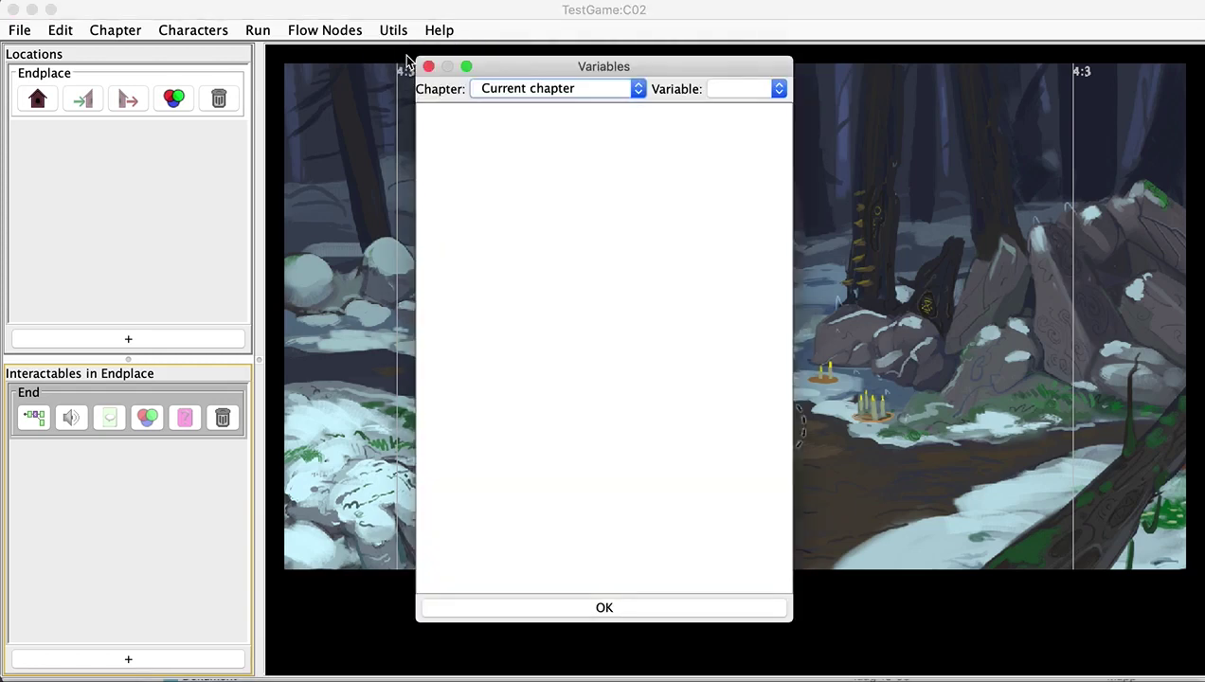
click(750, 90)
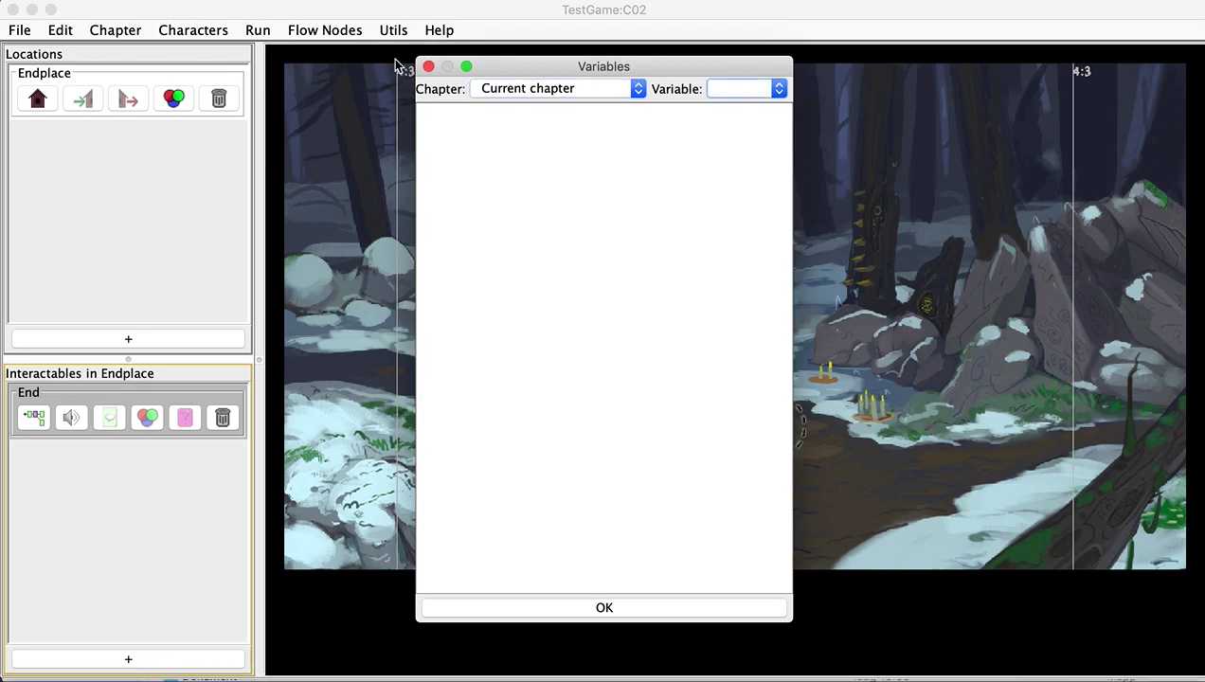
click(547, 88)
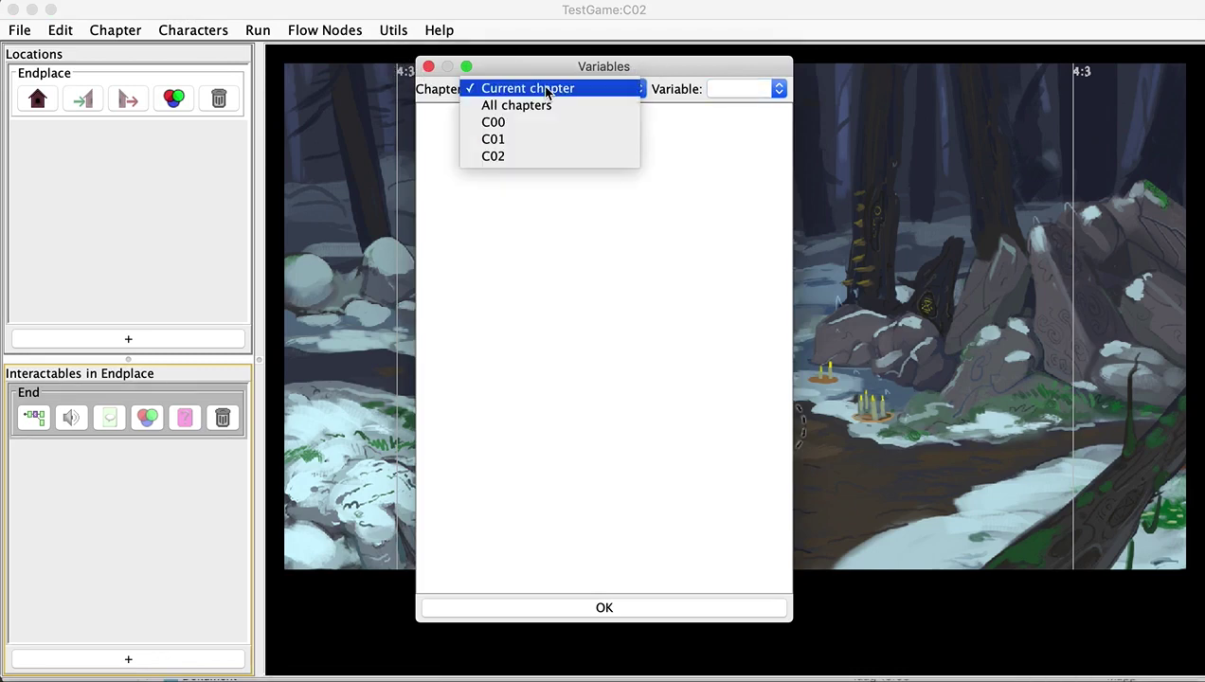
click(531, 139)
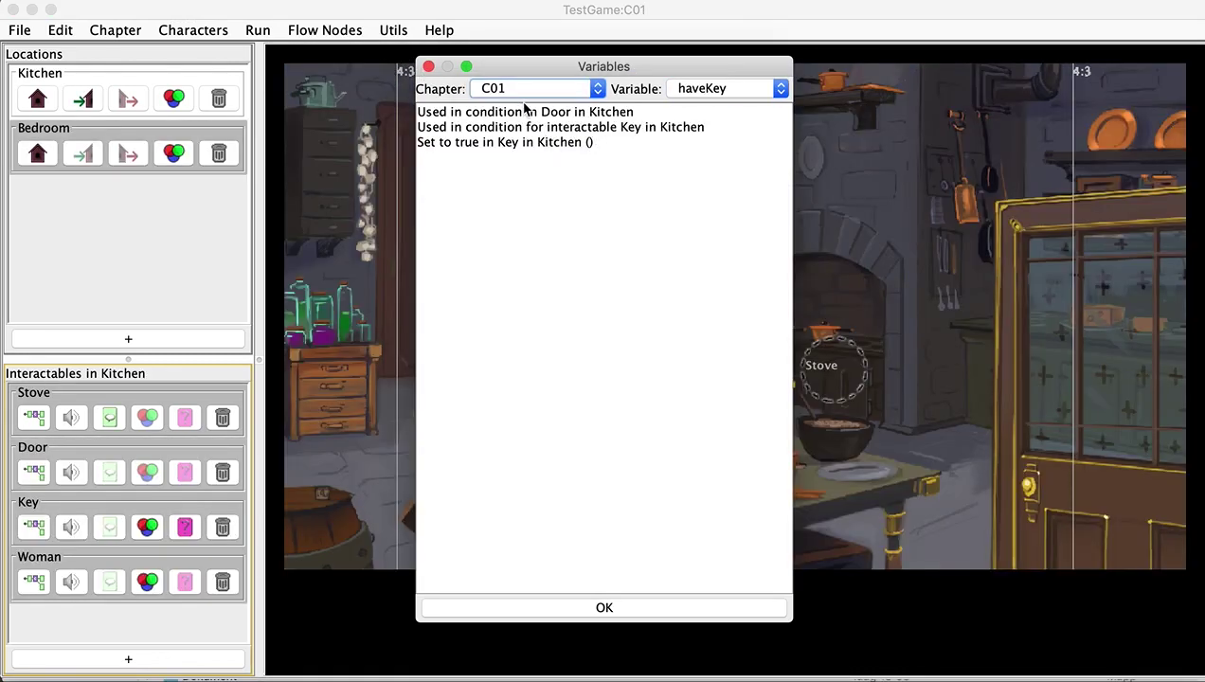
click(721, 88)
click(749, 106)
click(740, 91)
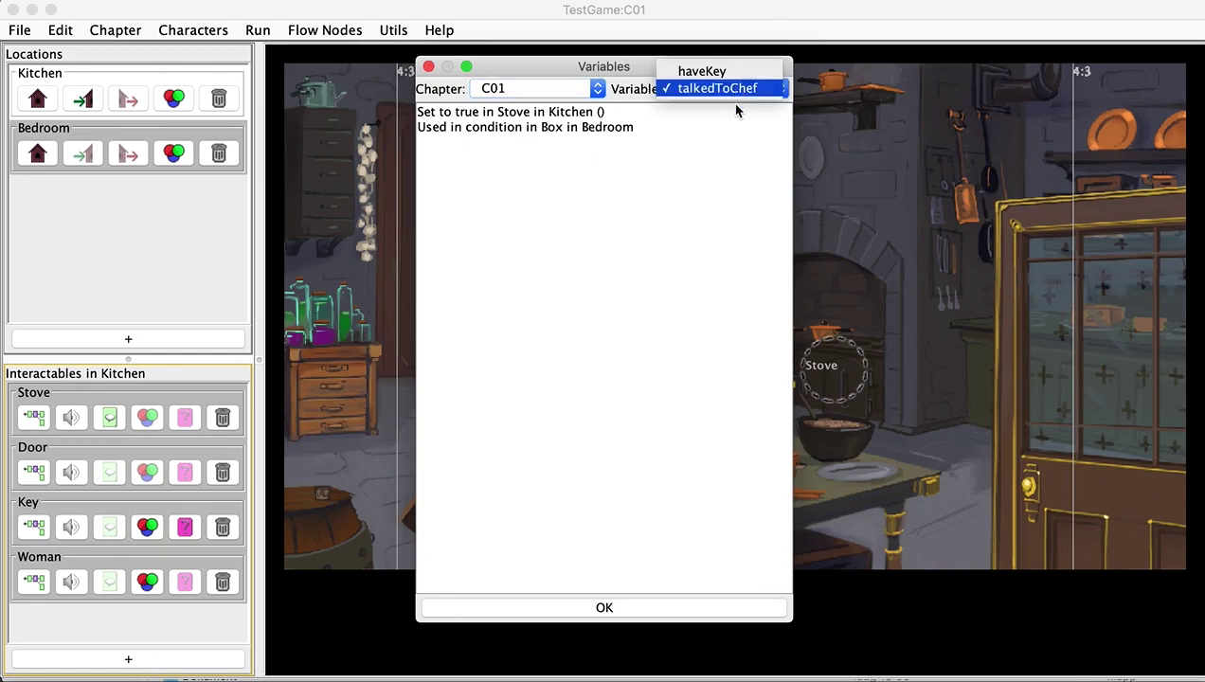
click(716, 74)
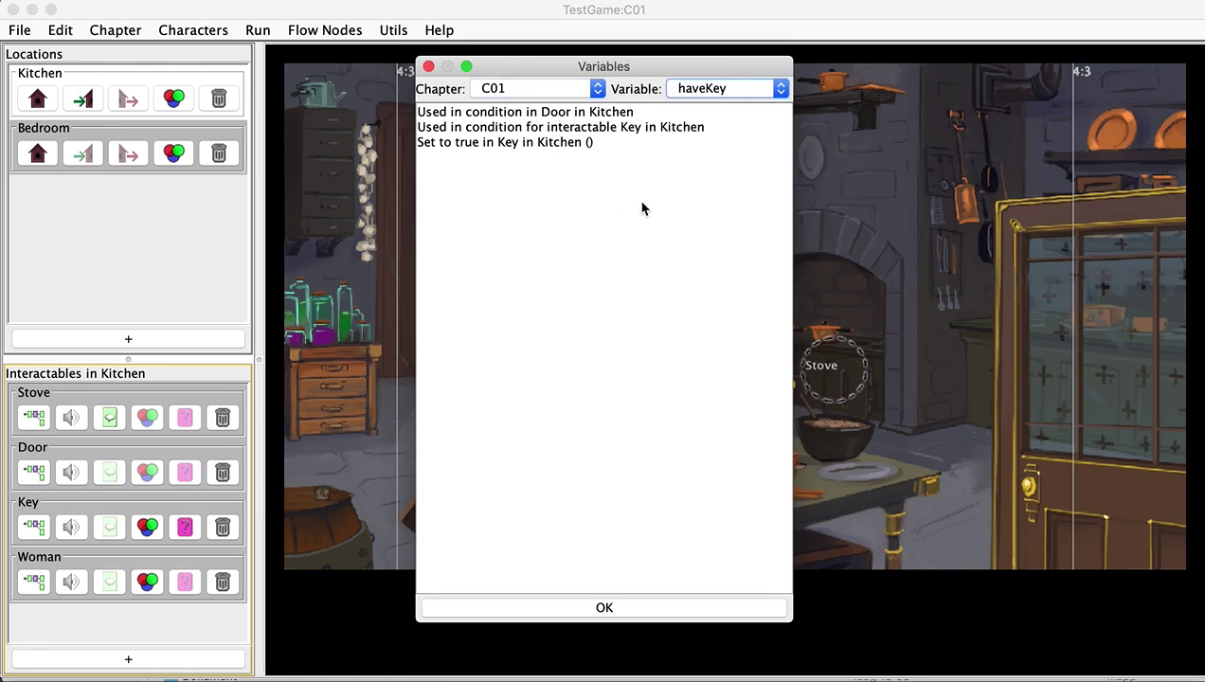
click(604, 607)
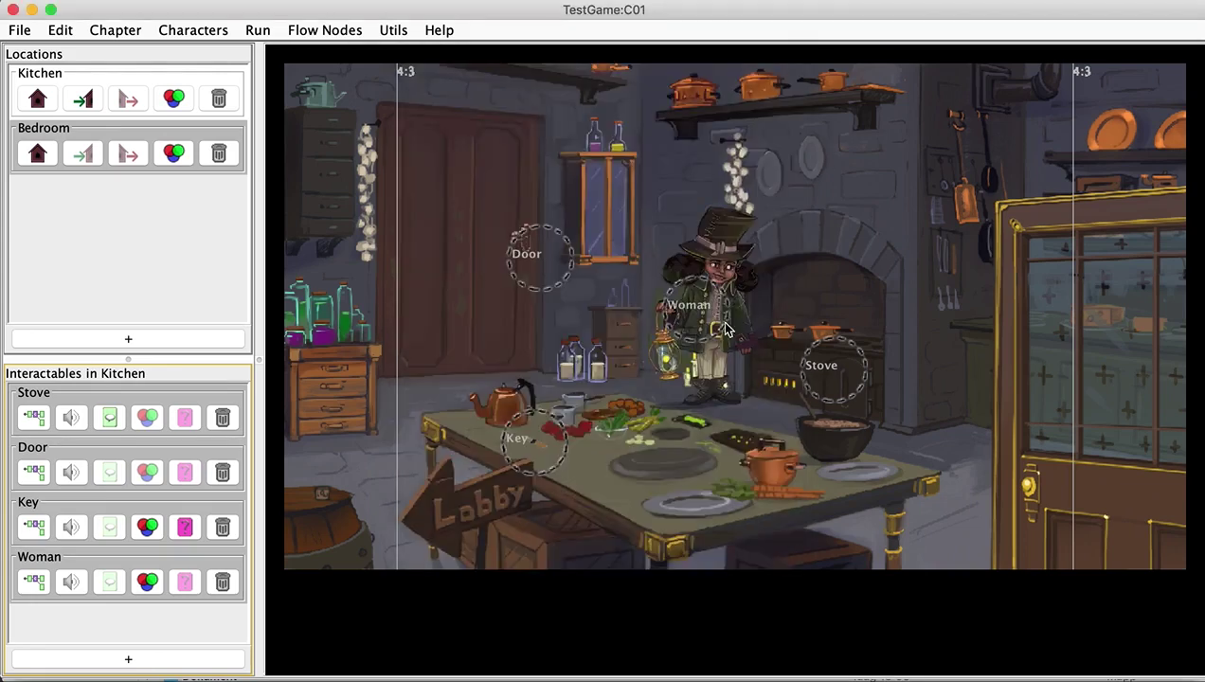
Step: Check chapter C01 for warnings
click(393, 29)
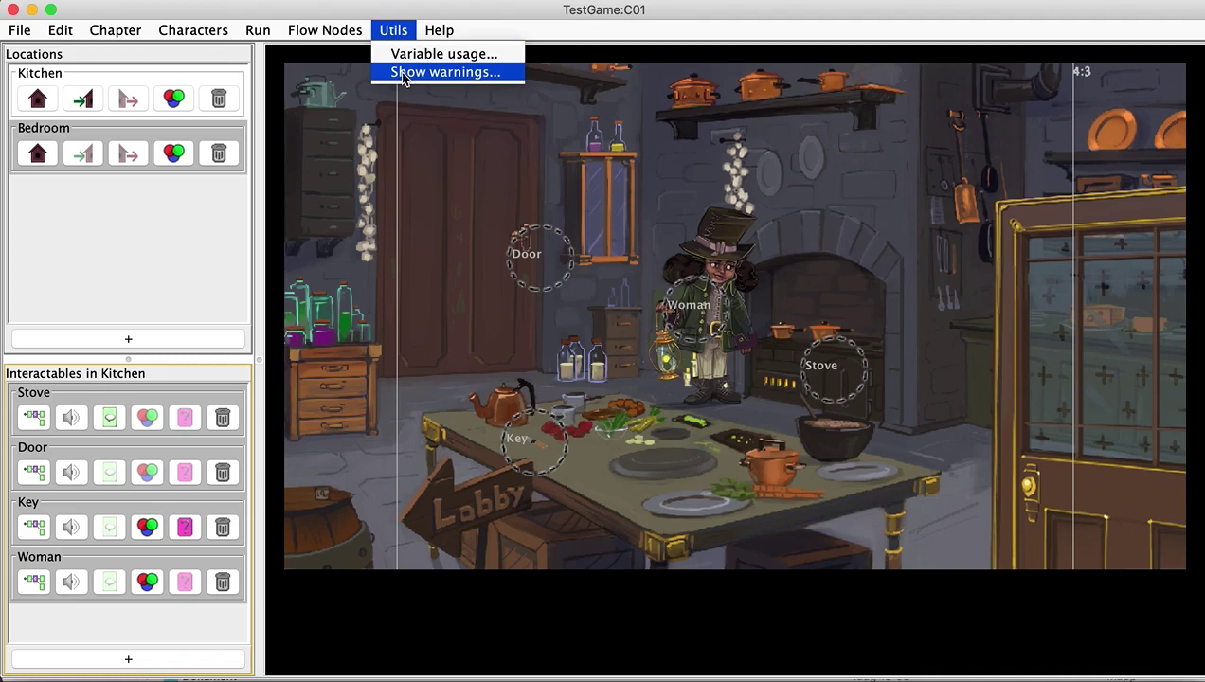
click(403, 73)
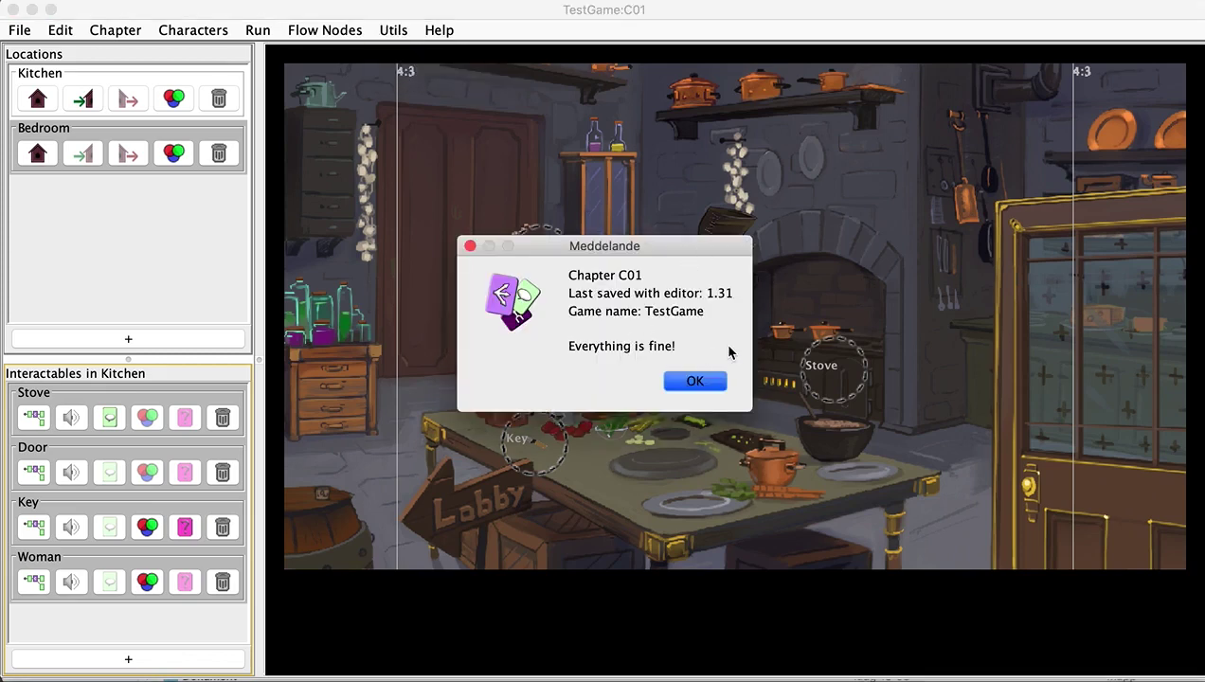
click(693, 381)
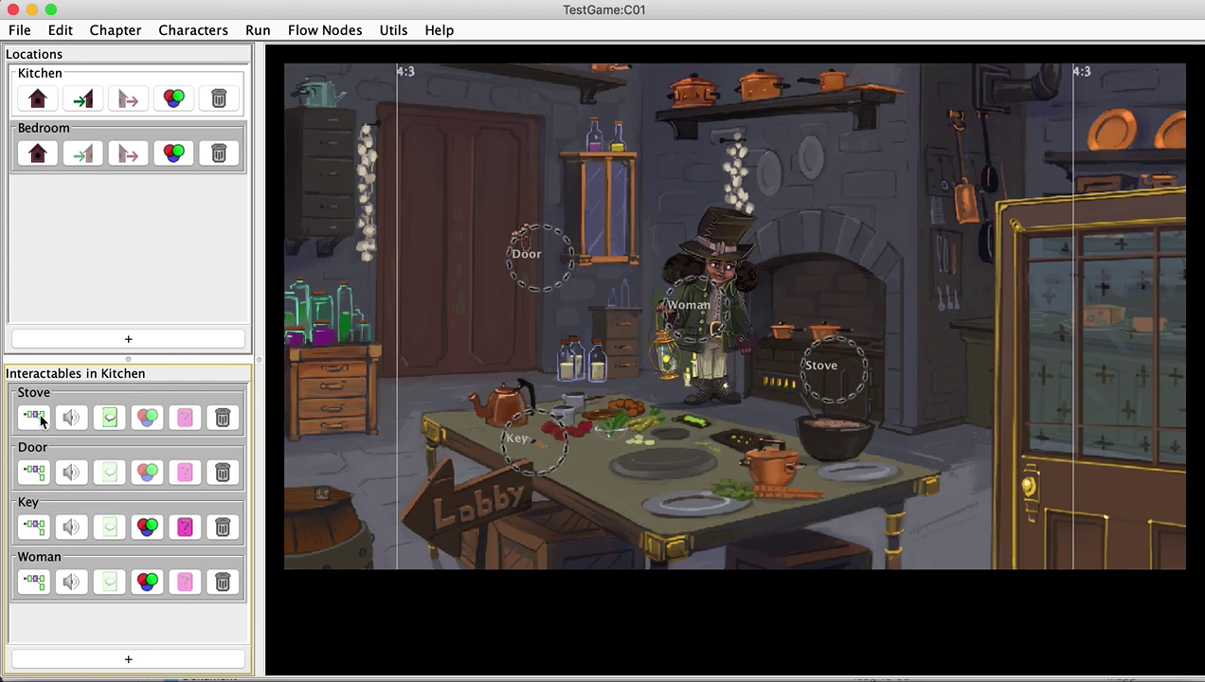
Step: Add the condition noID == true to both the Yes and No choices of the Key interactable's dialog node
click(38, 524)
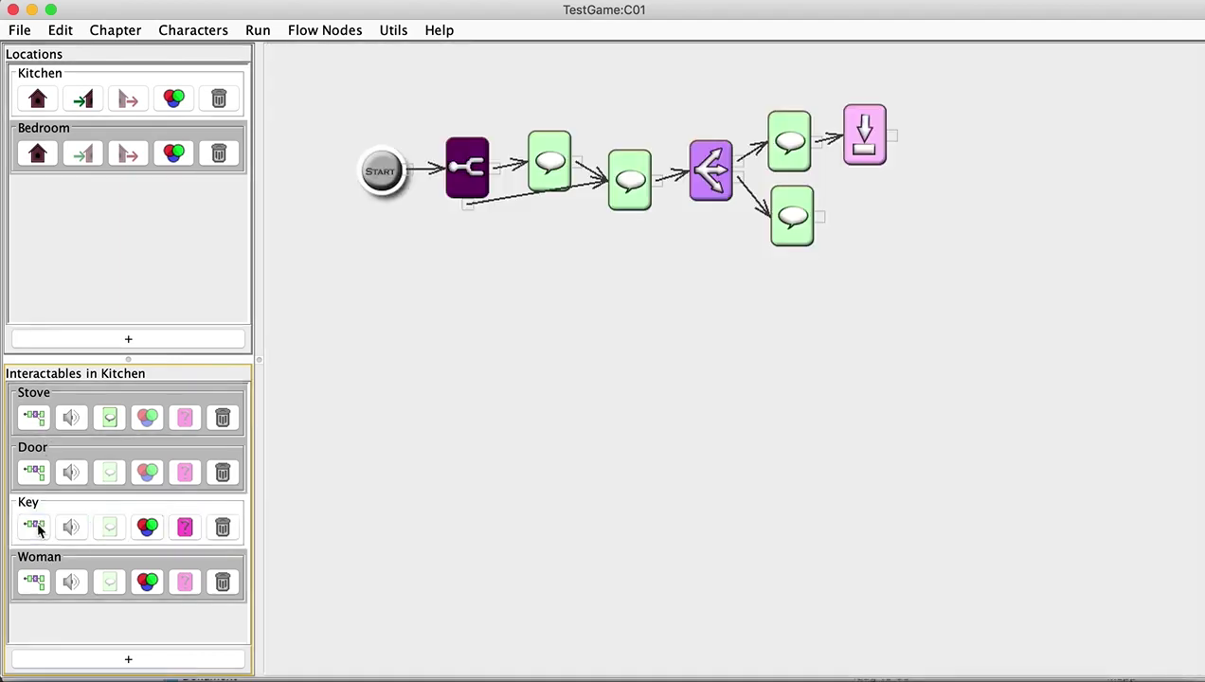
double_click(709, 170)
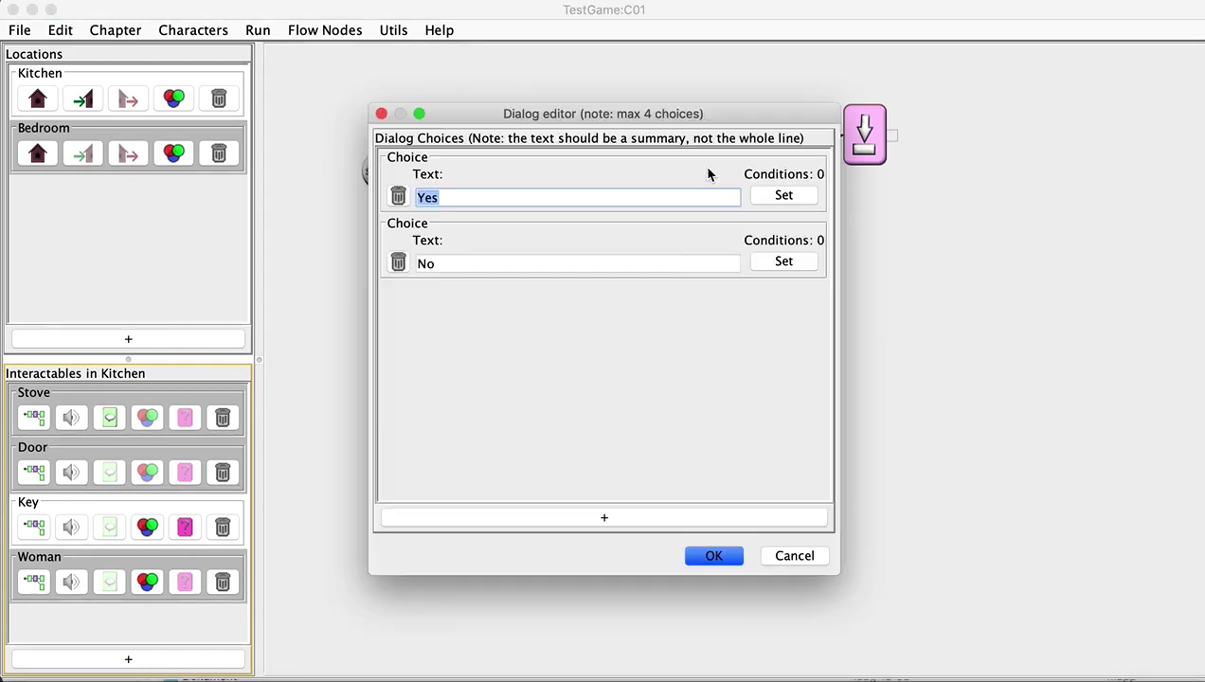
click(782, 195)
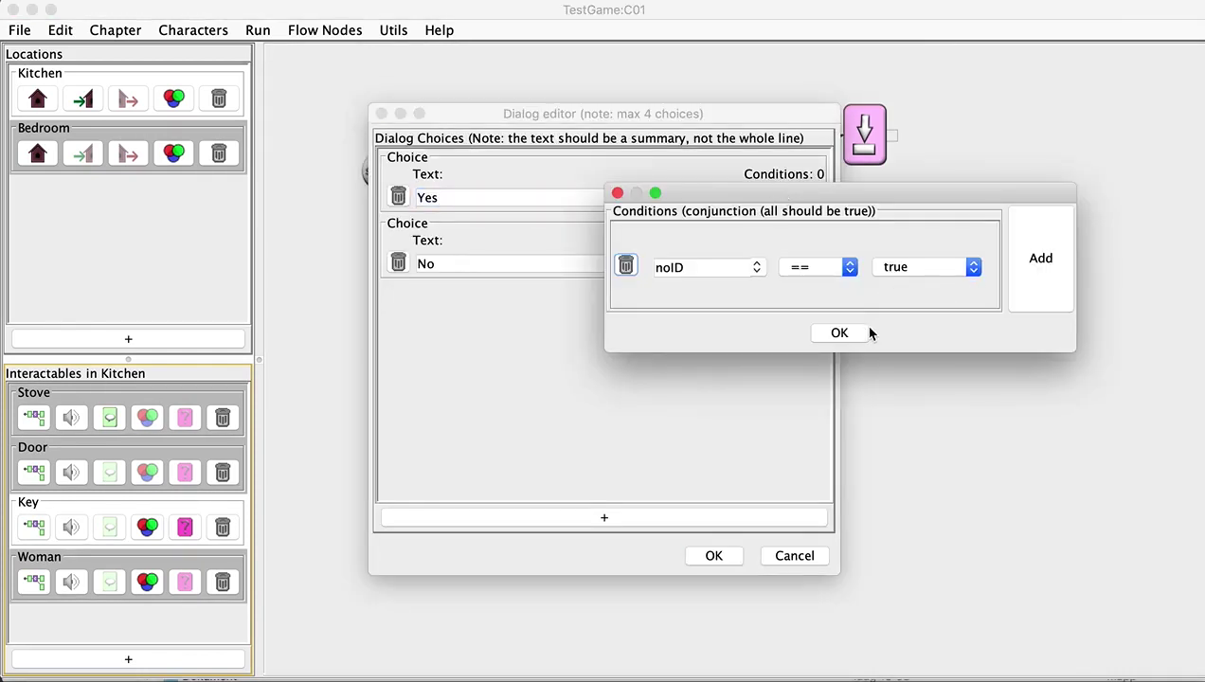
click(839, 332)
click(784, 261)
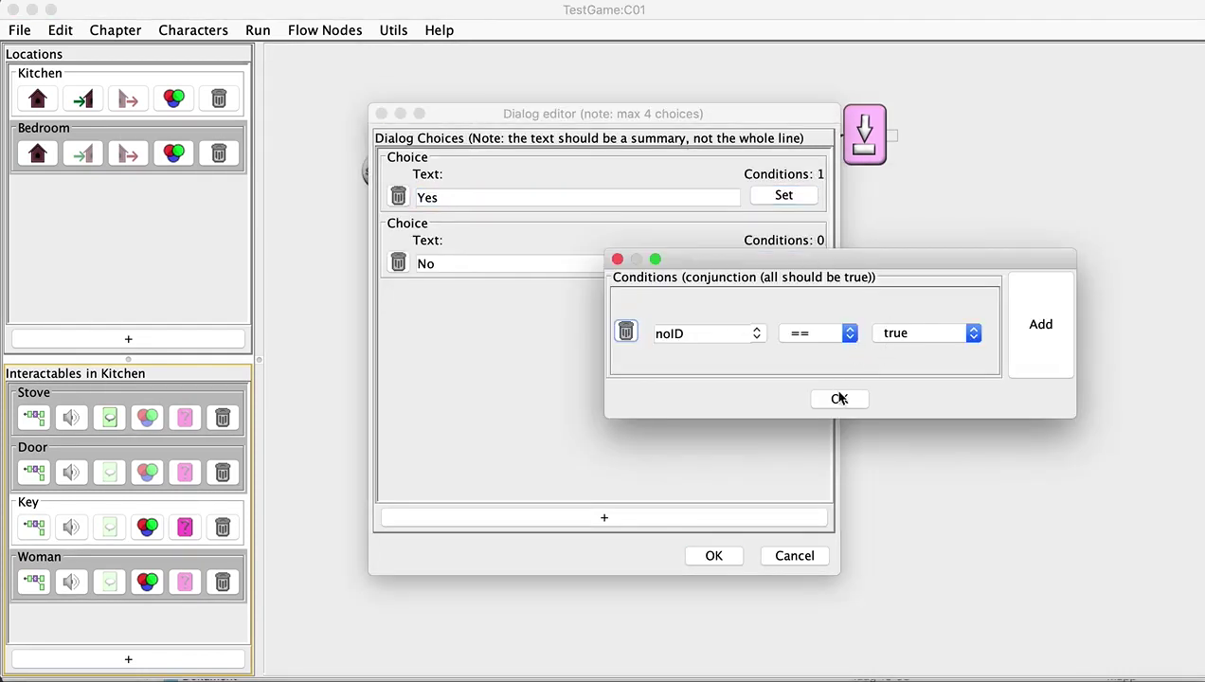
click(840, 399)
click(712, 556)
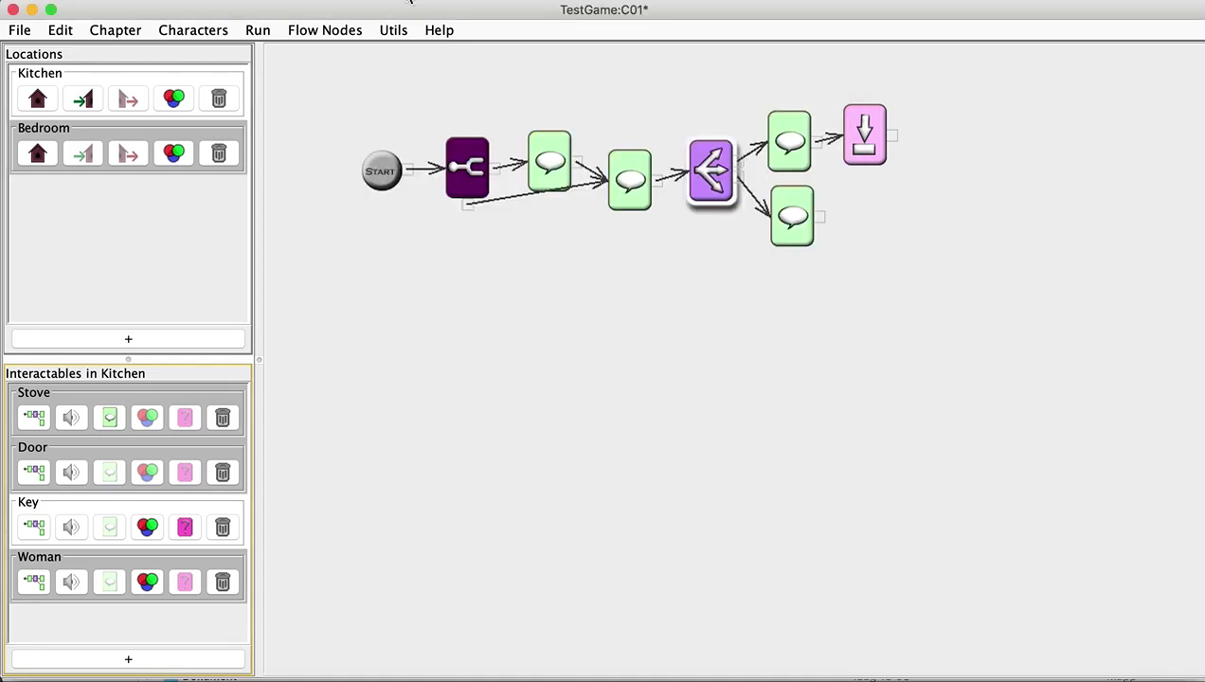
Step: Check chapter C01's warnings with the conditions set on all of the Key's dialog choices
click(393, 29)
click(402, 72)
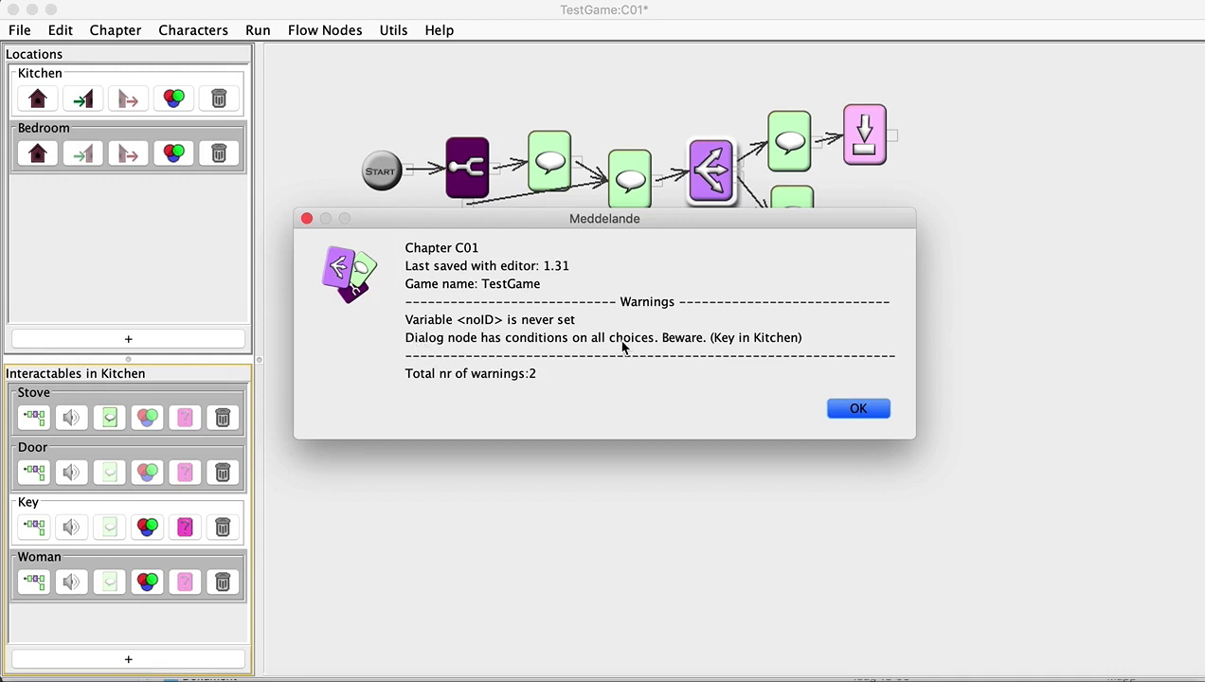
click(872, 414)
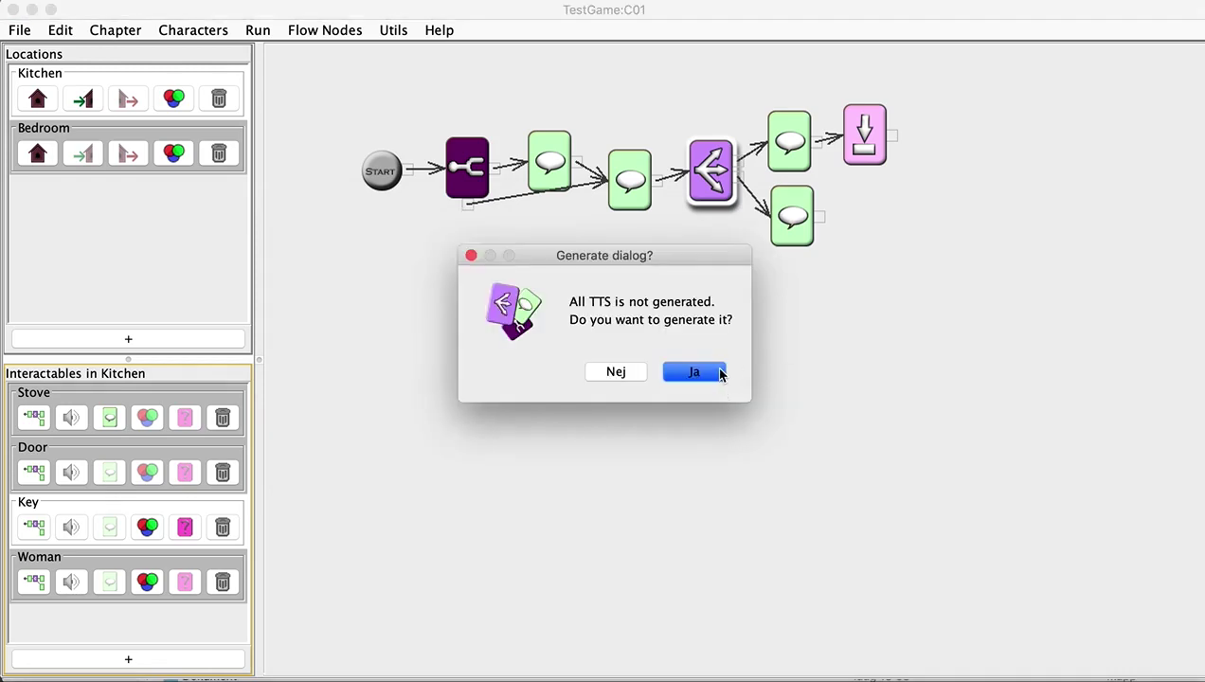
Step: Generate the missing TTS and test the Key interactable in the running game
click(718, 371)
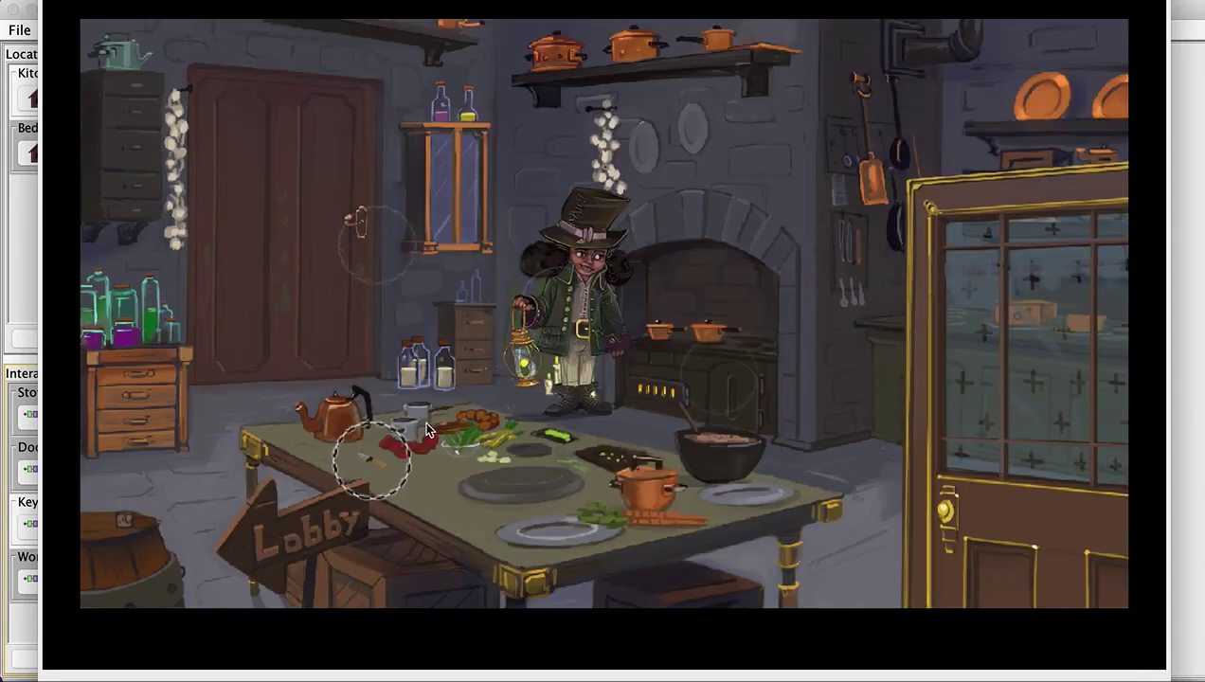
click(378, 455)
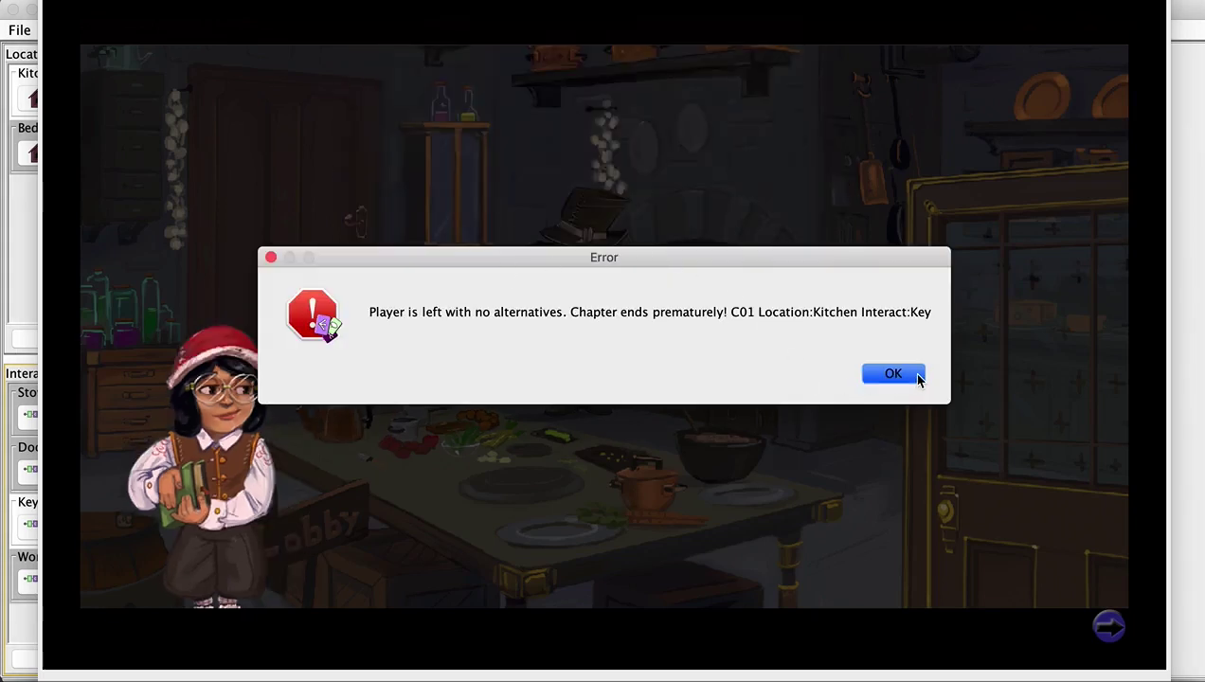
click(908, 376)
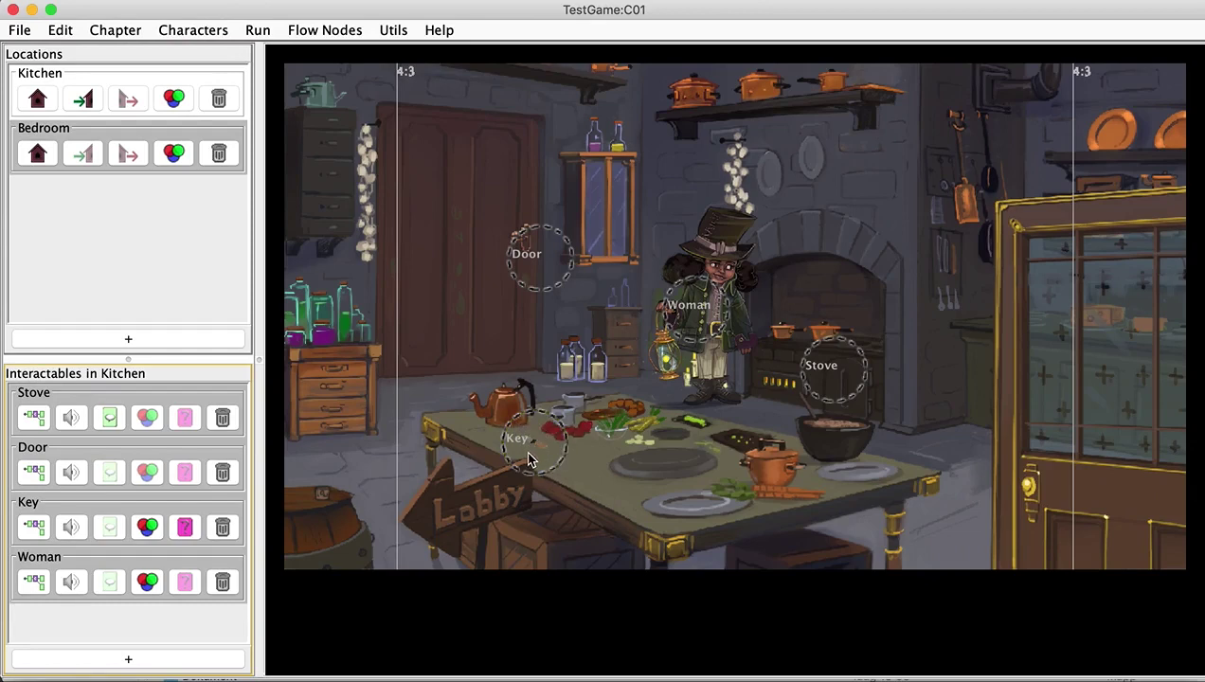
Step: Remove the noID conditions from both the Yes and No choices of the Key interactable's dialog node
click(34, 529)
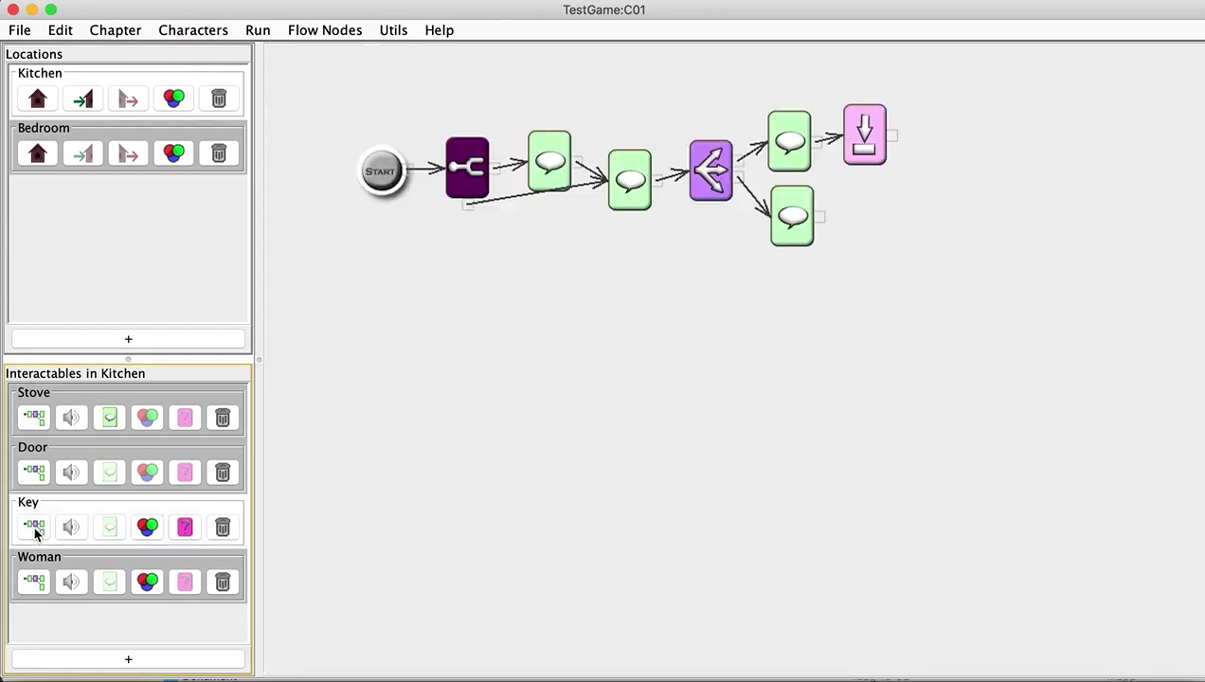
double_click(703, 171)
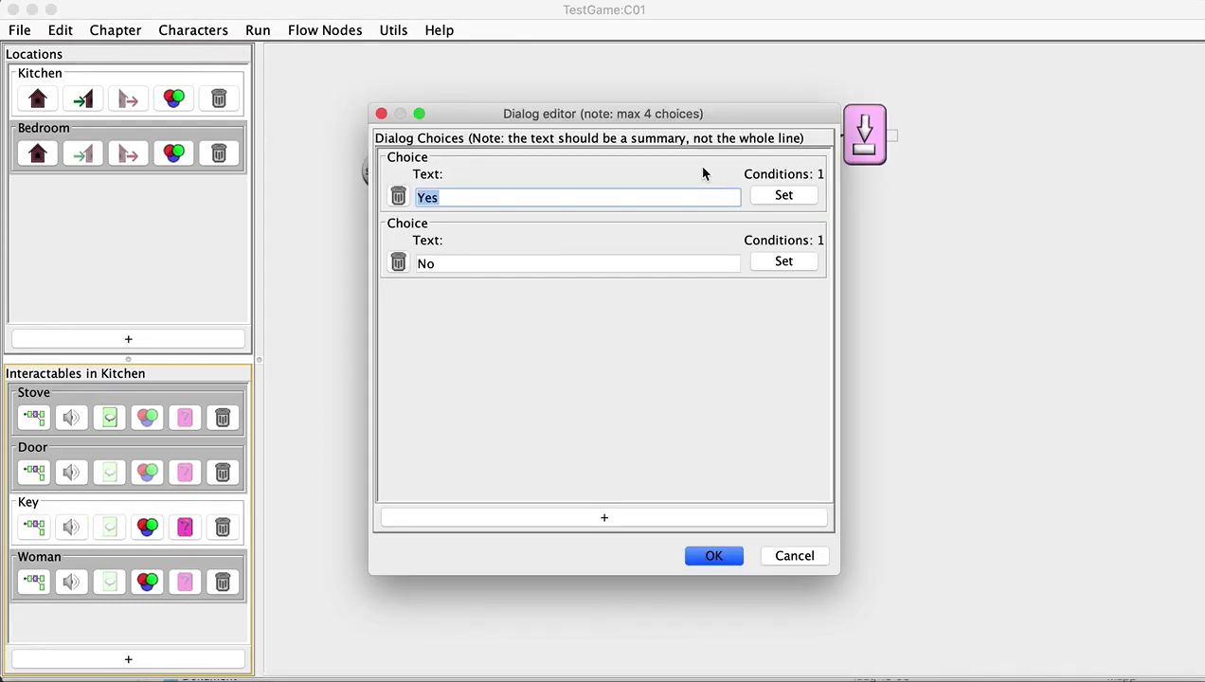
click(813, 199)
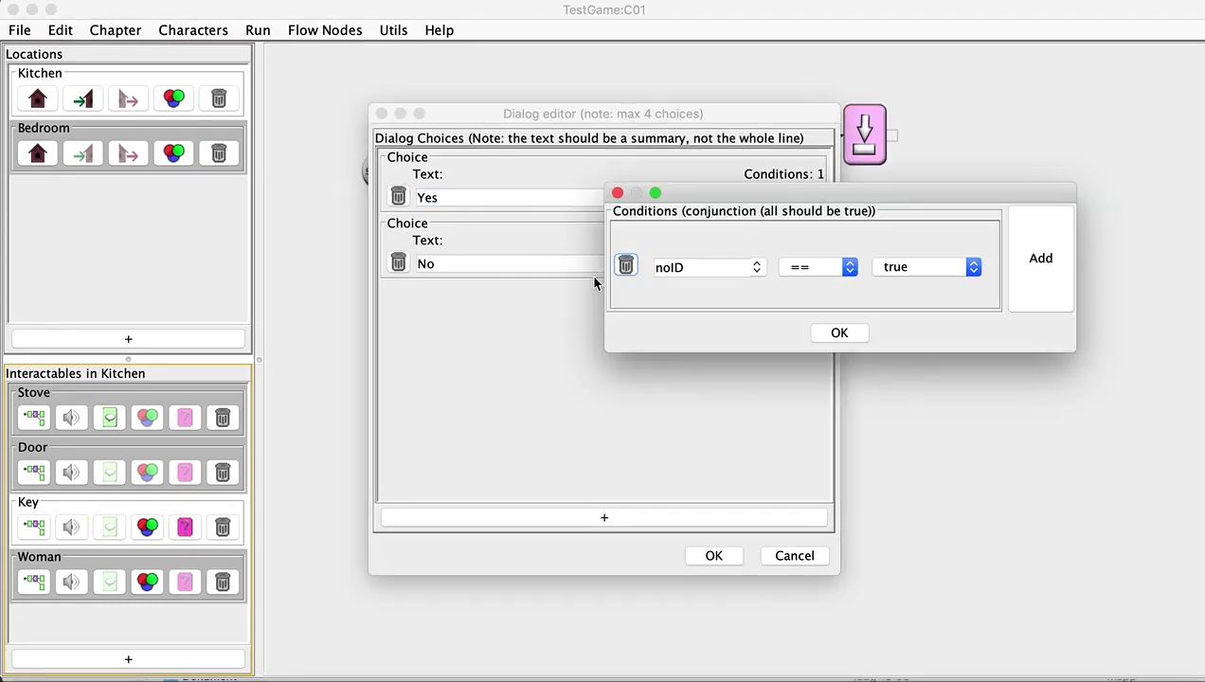
click(624, 266)
click(839, 332)
click(783, 264)
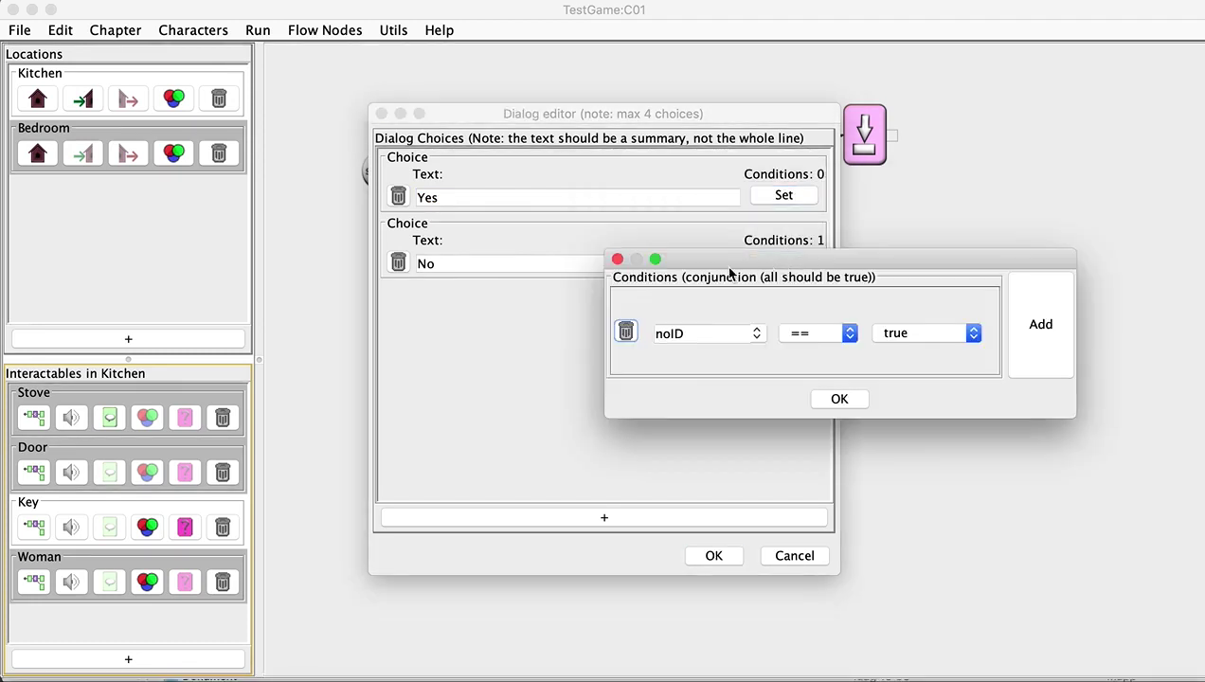
click(624, 333)
click(839, 399)
click(713, 557)
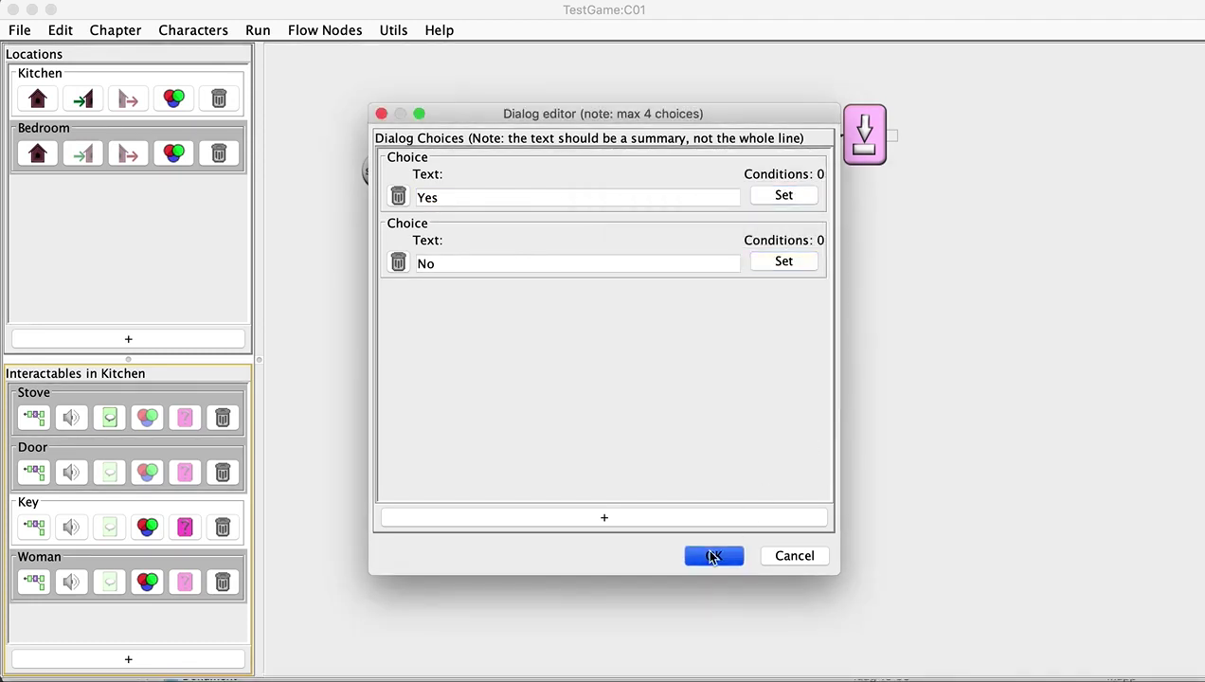
Step: Recheck the warnings for chapter C01 and save the chapter
click(391, 31)
click(403, 73)
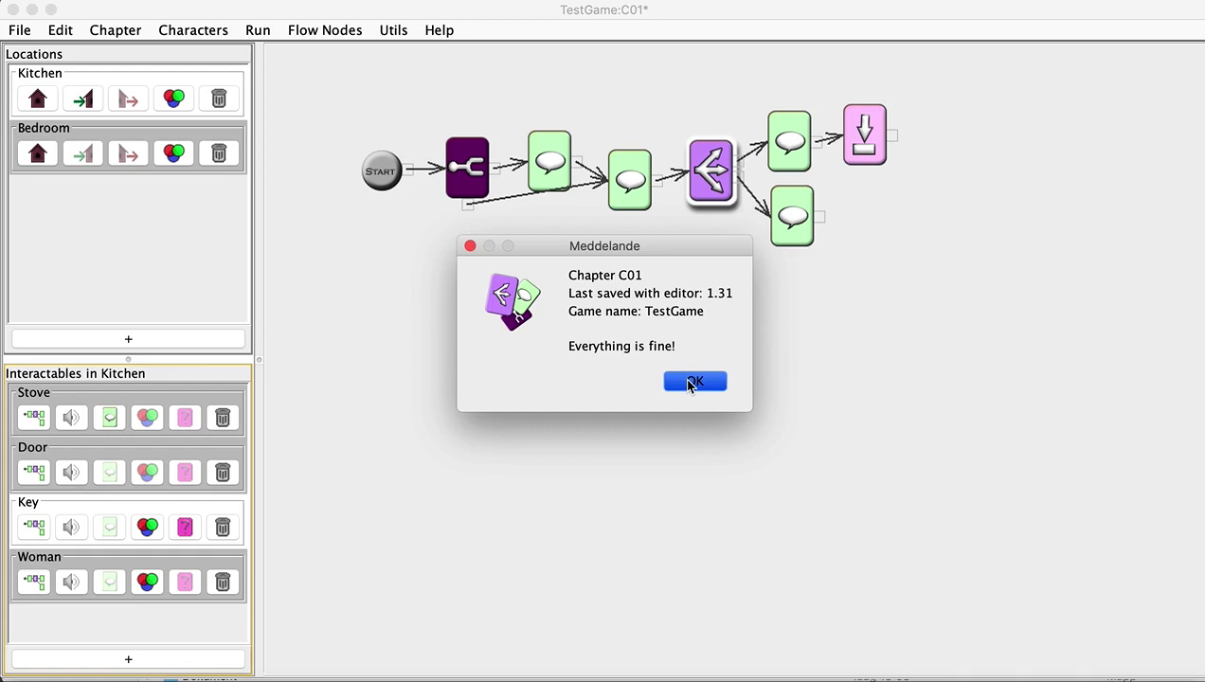
click(691, 382)
key(super+s)
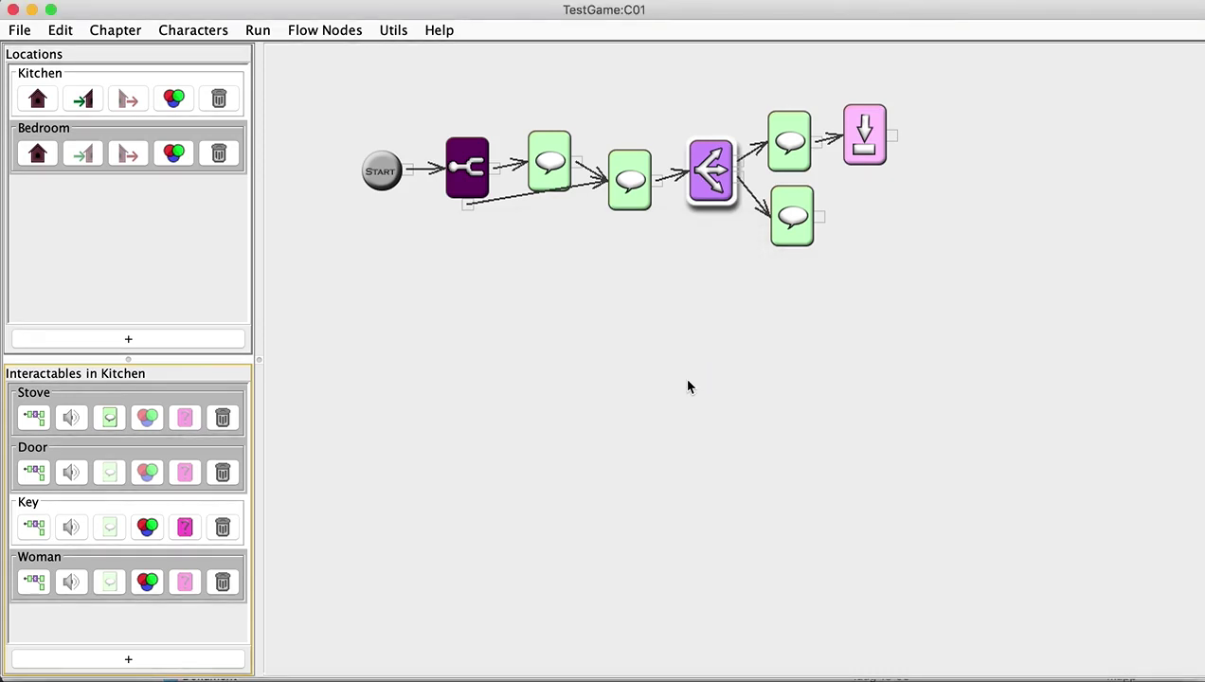
key(super+Tab)
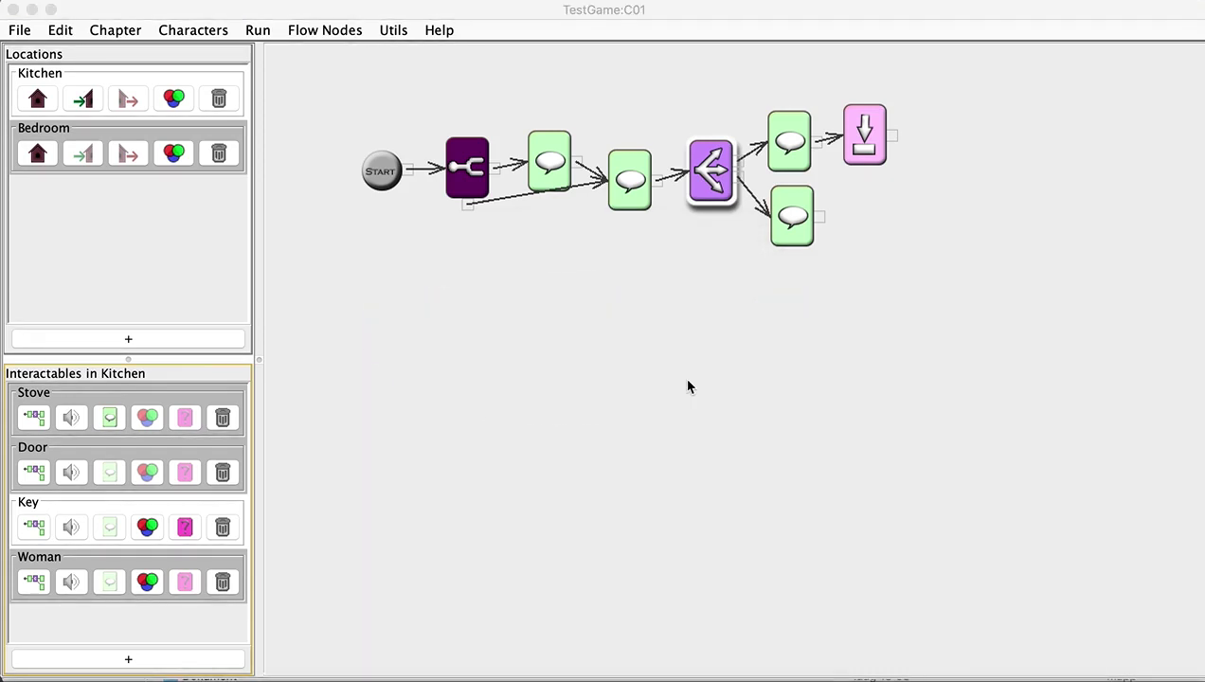